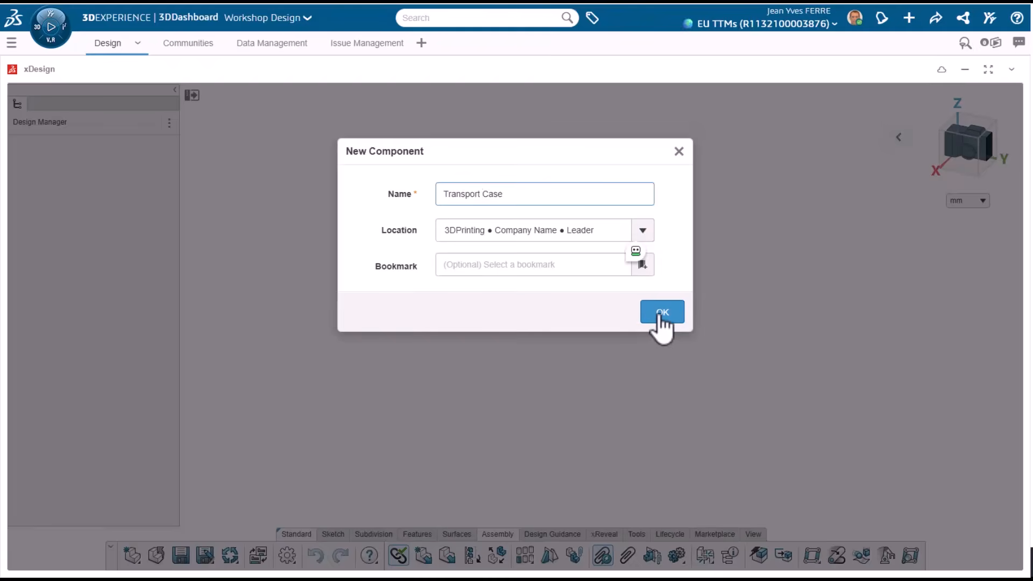
# - Create the new component Transport Case in the 3DPrinting space and insert the recent Transmitter component into it
pyautogui.click(659, 315)
pyautogui.click(447, 555)
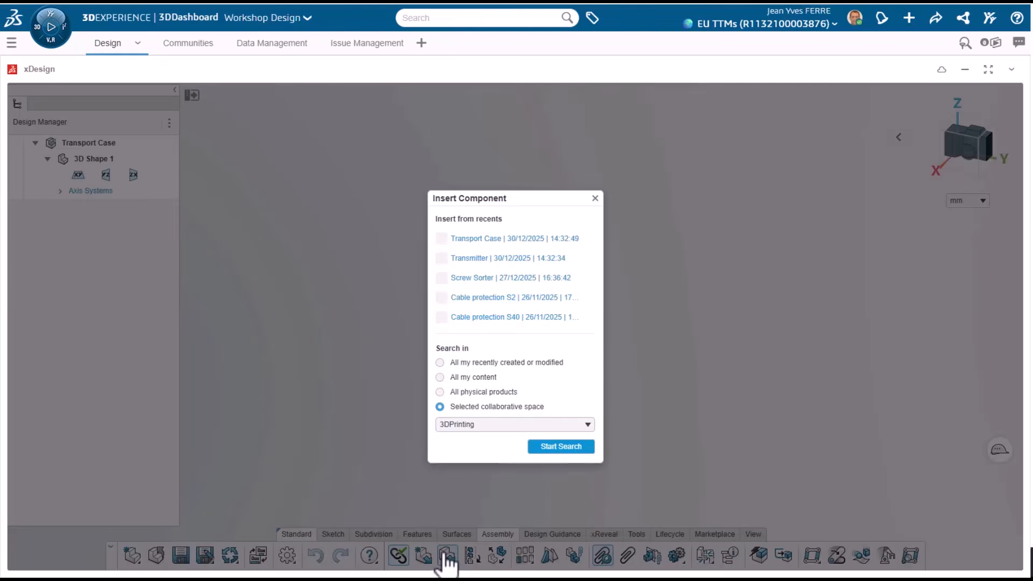
pyautogui.click(457, 259)
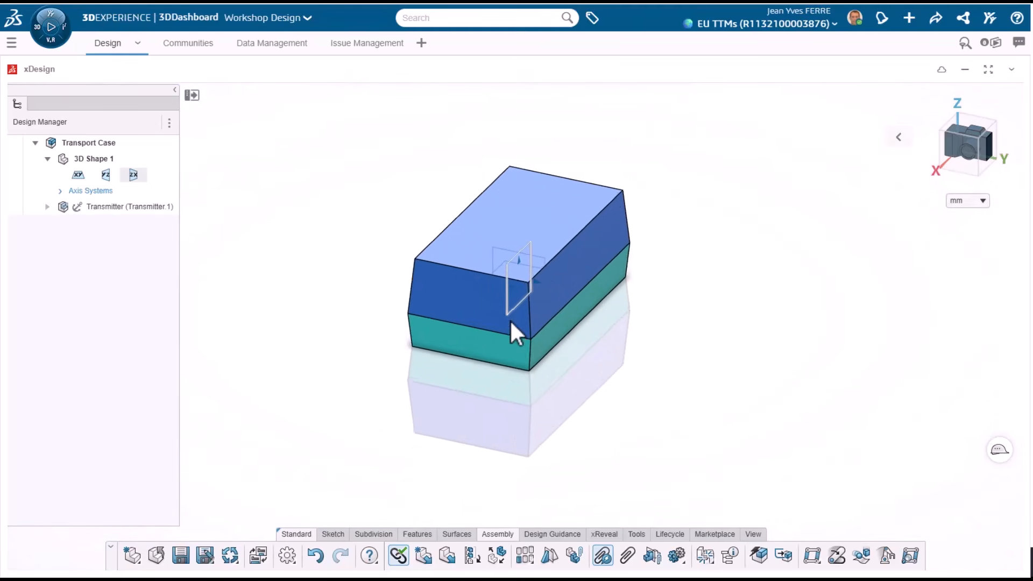
# - Duplicate the Transmitter component and move the copy beside the original so the two no longer overlap
pyautogui.click(112, 212)
pyautogui.hotkey('ctrl', 'c')
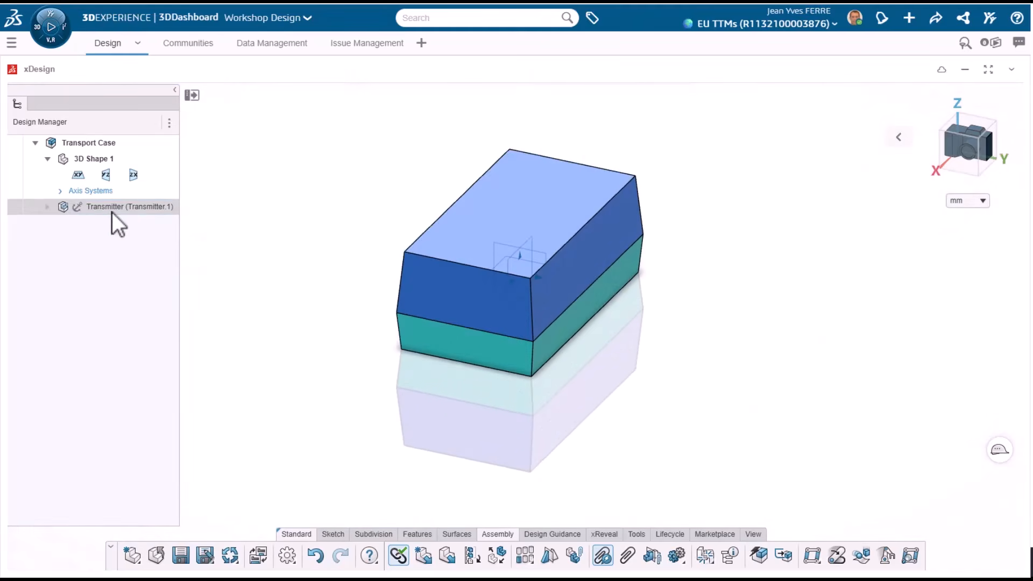
pyautogui.hotkey('ctrl', 'v')
pyautogui.click(380, 118)
pyautogui.click(123, 225)
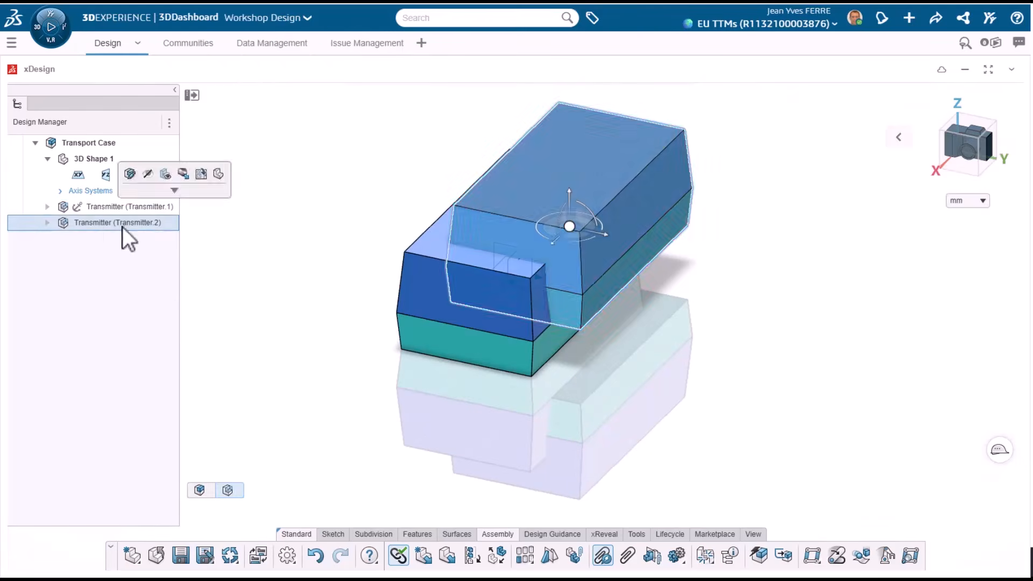
pyautogui.moveTo(600, 256); pyautogui.dragTo(670, 305)
pyautogui.moveTo(818, 291); pyautogui.dragTo(828, 250, button='middle')
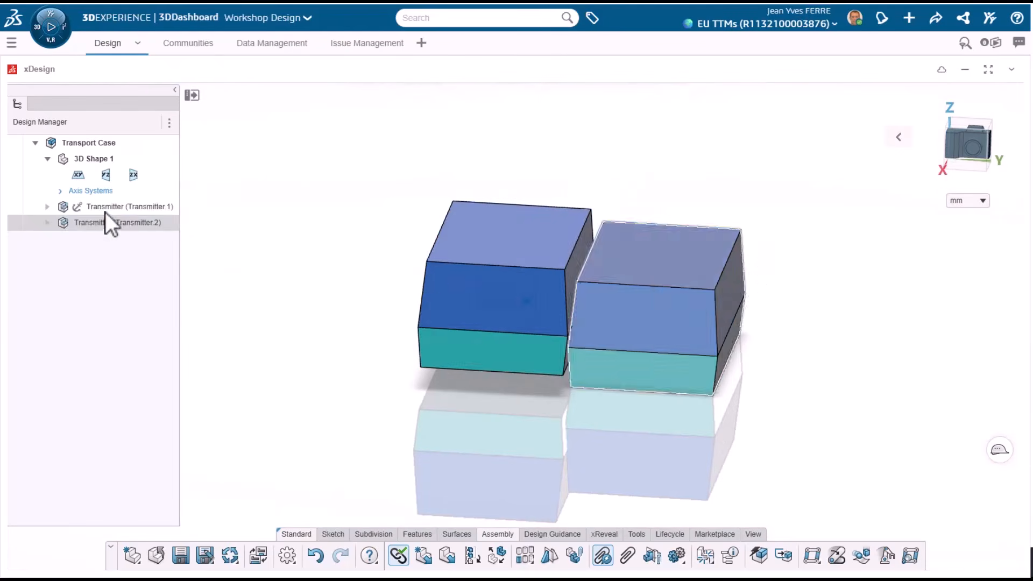
# - Release the first transmitter from its fixed position and rotate it upside down
pyautogui.click(107, 206)
pyautogui.moveTo(575, 325); pyautogui.dragTo(517, 323, button='middle')
pyautogui.moveTo(608, 280); pyautogui.dragTo(706, 341)
pyautogui.hotkey('ctrl', 'z')
pyautogui.moveTo(431, 290); pyautogui.dragTo(275, 277, button='middle')
pyautogui.click(265, 277)
pyautogui.click(669, 276)
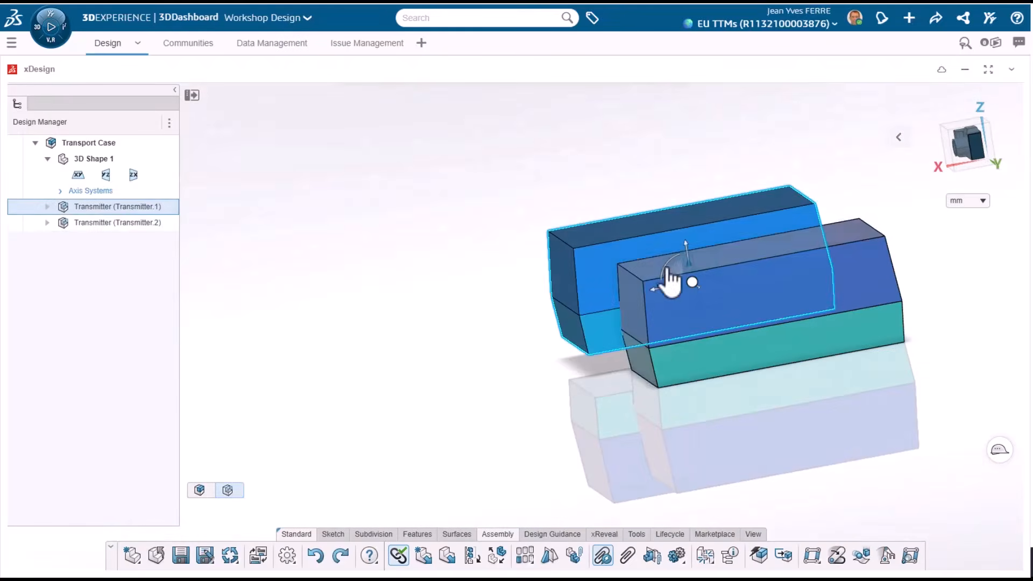
pyautogui.moveTo(669, 277); pyautogui.dragTo(708, 346)
pyautogui.click(705, 224)
# - Rotate the second transmitter upside down to match the orientation of the first one
pyautogui.click(756, 315)
pyautogui.moveTo(740, 294); pyautogui.dragTo(817, 369)
pyautogui.click(768, 211)
pyautogui.moveTo(768, 210); pyautogui.dragTo(778, 267, button='middle')
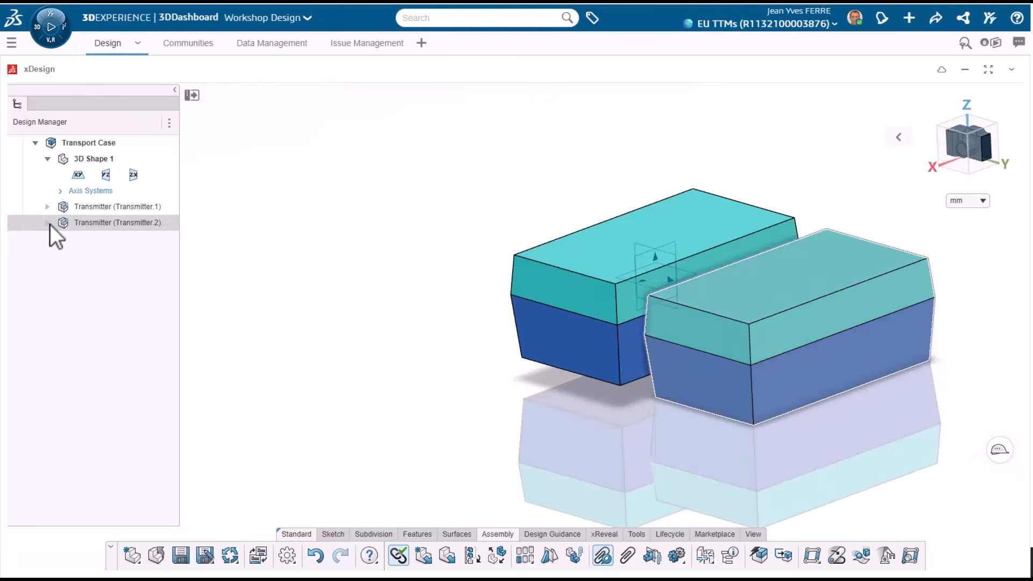
# - Fix the first transmitter in place so only the second one can move
pyautogui.click(48, 223)
pyautogui.click(66, 206)
pyautogui.click(105, 156)
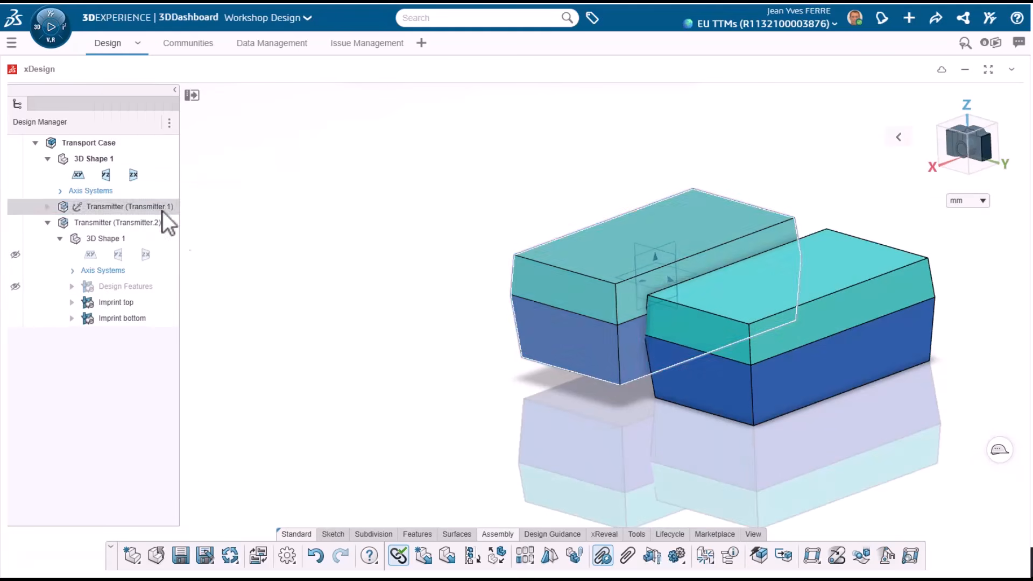
# - Mate the XY planes of the two transmitters as coincident
pyautogui.click(76, 226)
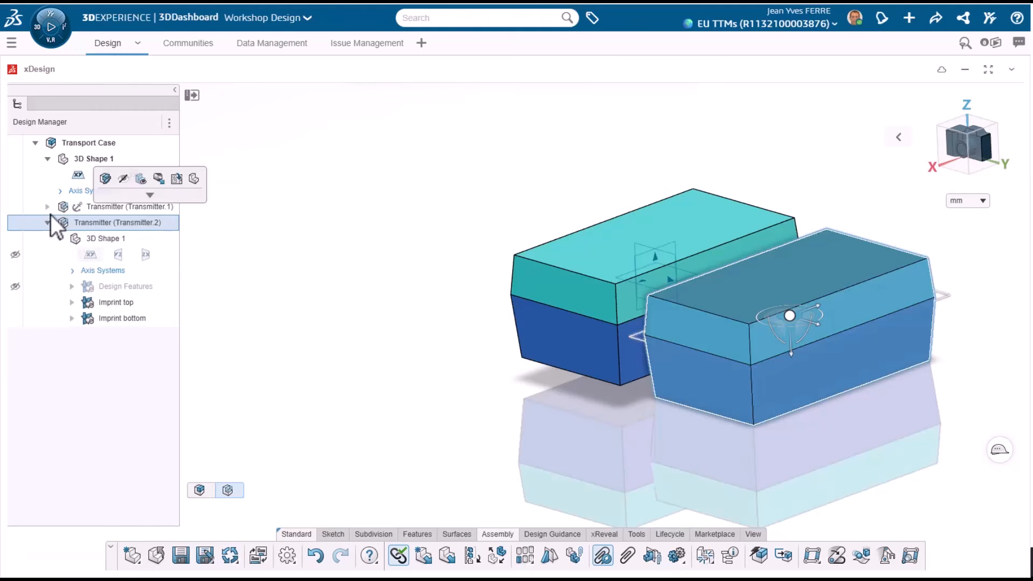
pyautogui.click(47, 207)
pyautogui.click(95, 238)
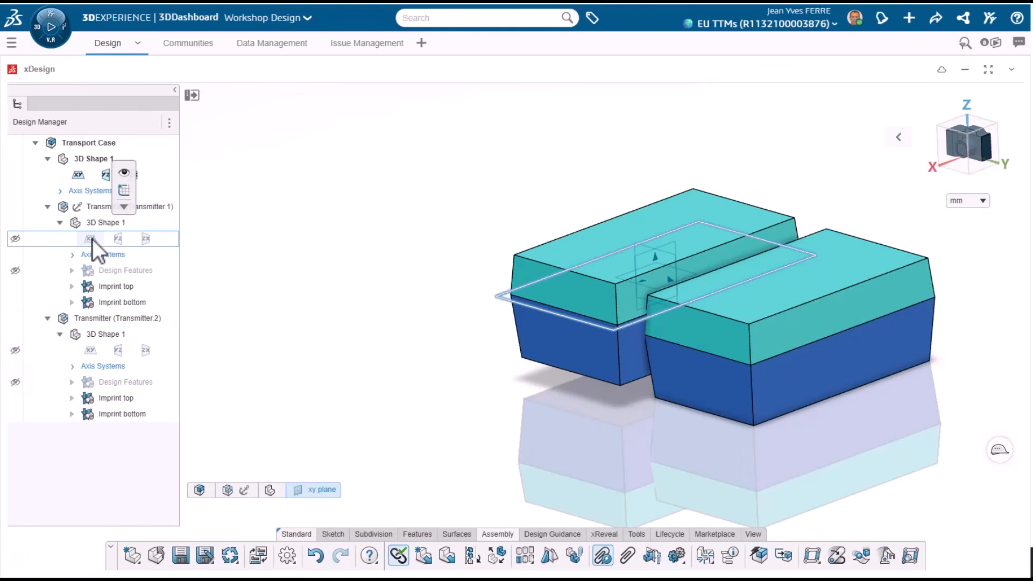
pyautogui.keyDown('ctrl'); pyautogui.click(91, 351); pyautogui.keyUp('ctrl')
pyautogui.click(117, 319)
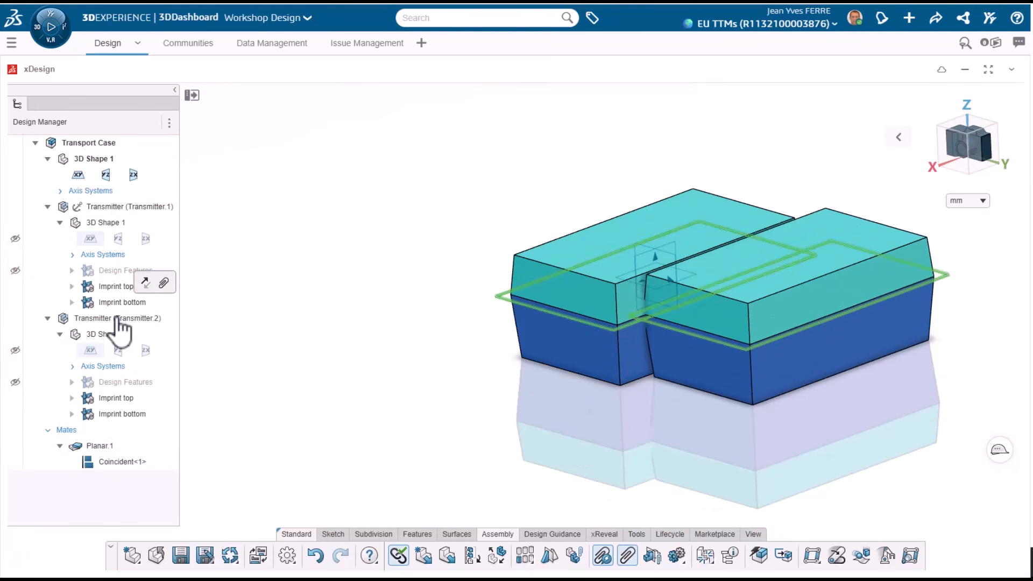
# - Mate the YZ planes of the two transmitters as coincident
pyautogui.click(117, 238)
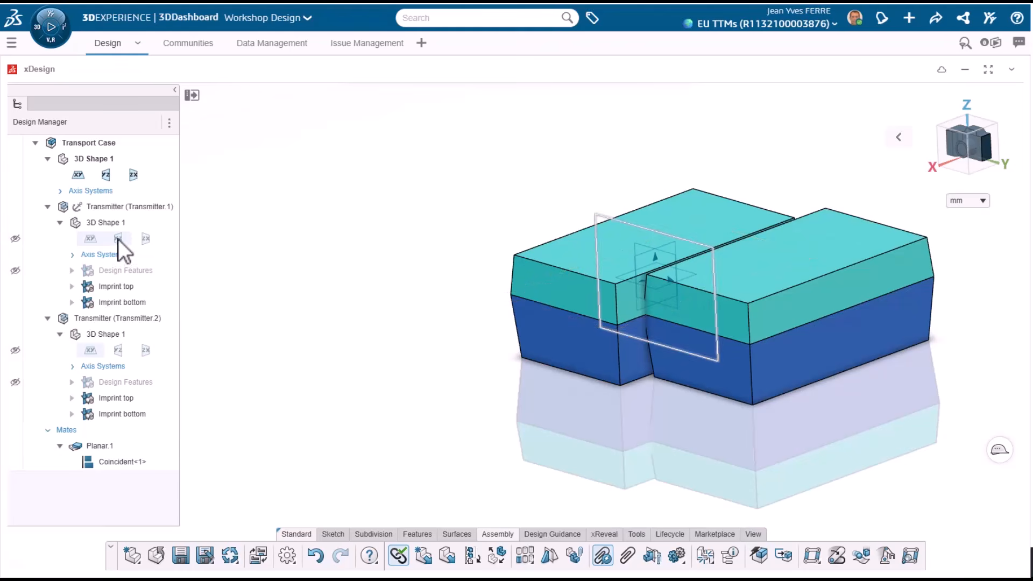
pyautogui.keyDown('ctrl'); pyautogui.click(117, 350); pyautogui.keyUp('ctrl')
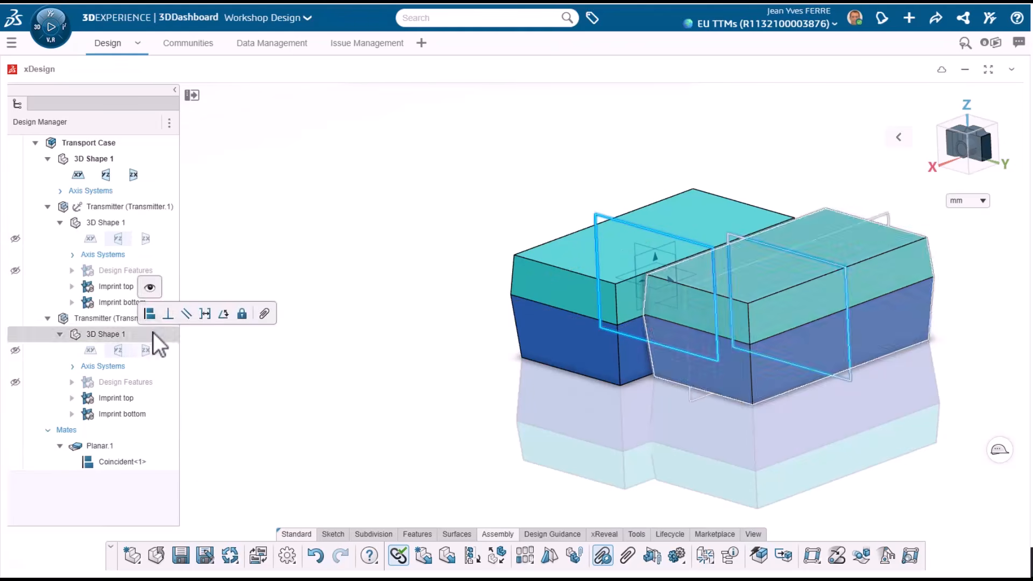
pyautogui.click(150, 311)
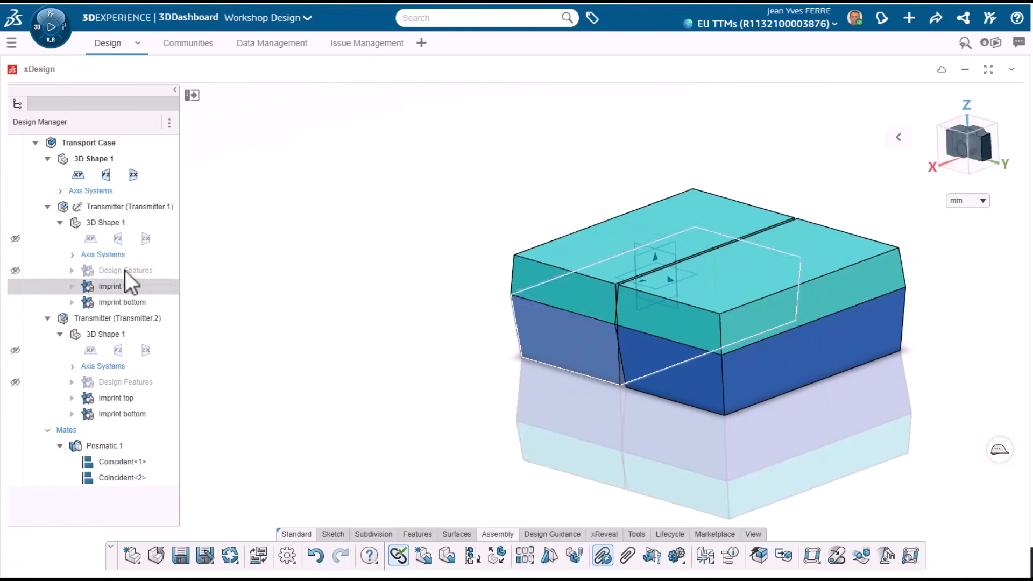
# - Slide the second transmitter away from the first along its remaining free direction to leave a gap
pyautogui.click(47, 206)
pyautogui.click(50, 222)
pyautogui.click(117, 223)
pyautogui.moveTo(613, 315); pyautogui.dragTo(694, 341, button='middle')
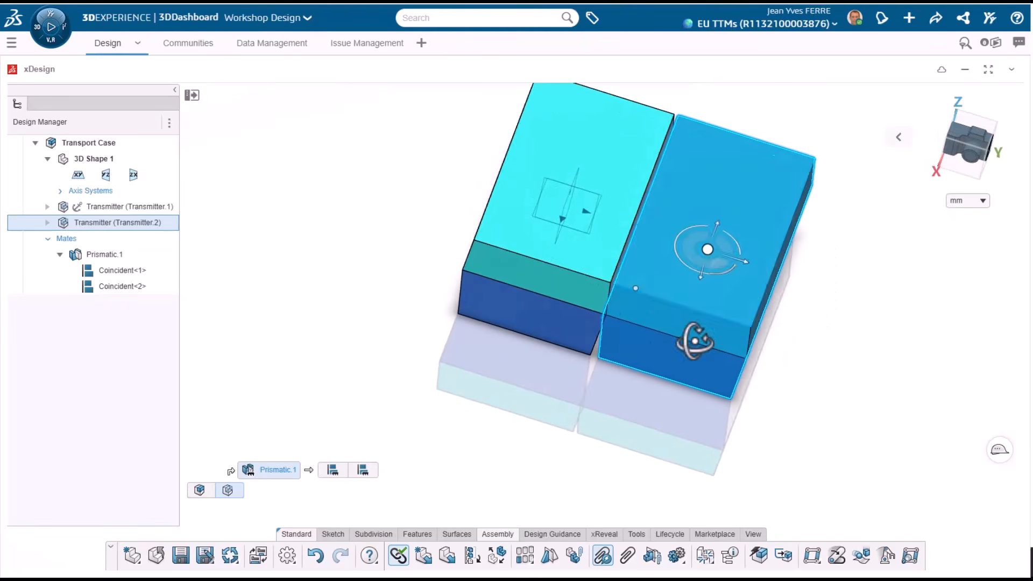
pyautogui.moveTo(750, 265); pyautogui.dragTo(776, 277)
pyautogui.moveTo(663, 390); pyautogui.dragTo(673, 334, button='middle')
# - Hide the Imprint bottom body of the transmitters to expose the open Imprint top halves
pyautogui.click(47, 222)
pyautogui.click(15, 318)
pyautogui.moveTo(467, 285); pyautogui.dragTo(473, 328, button='middle')
pyautogui.moveTo(673, 295); pyautogui.dragTo(254, 322, button='middle')
pyautogui.scroll(5, 253, 323)
pyautogui.moveTo(657, 371)
pyautogui.mouseDown(button='middle')
pyautogui.moveTo(657, 329)
pyautogui.moveTo(638, 366)
pyautogui.mouseUp(button='middle')
pyautogui.scroll(5, 637, 386)
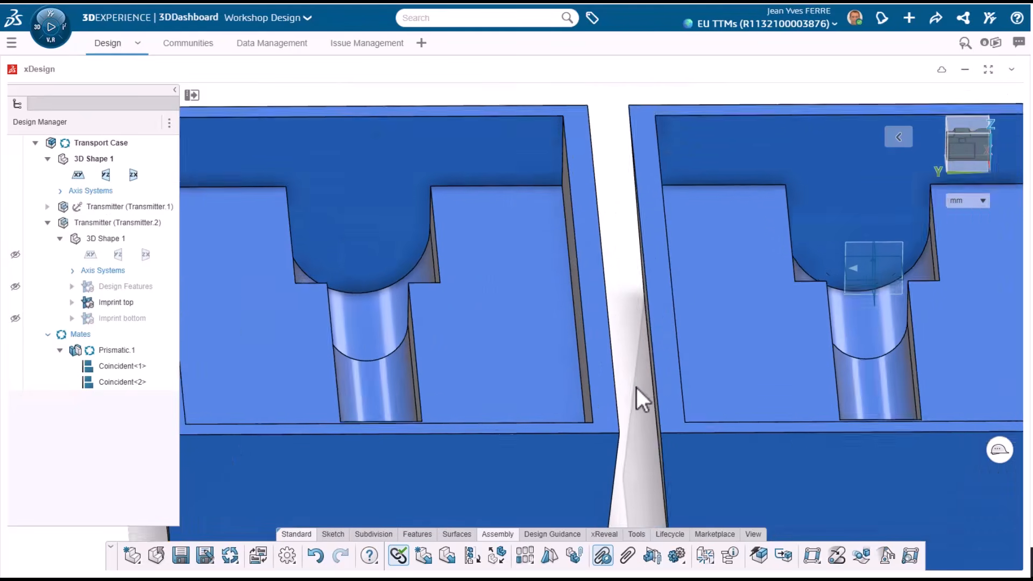
# - Add a 2.5 mm distance mate between the facing rim corners of the two transmitters
pyautogui.click(616, 445)
pyautogui.click(667, 445)
pyautogui.click(715, 413)
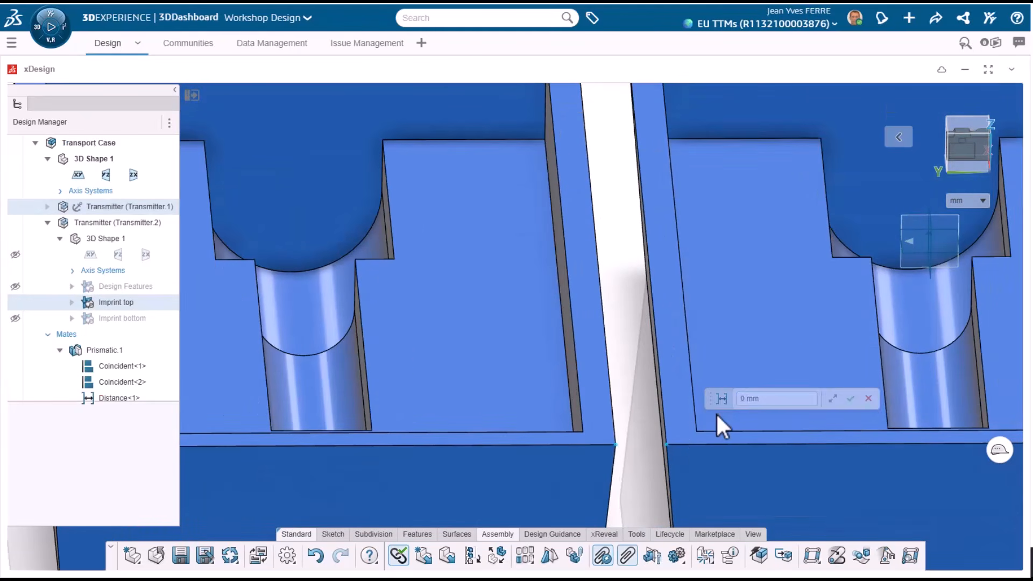
pyautogui.click(853, 400)
# - Sketch a horizontal 2.5 mm line across the gap between the two transmitters, level with the origin
pyautogui.scroll(-4, 597, 386)
pyautogui.moveTo(670, 354)
pyautogui.mouseDown(button='middle')
pyautogui.moveTo(668, 406)
pyautogui.moveTo(664, 360)
pyautogui.mouseUp(button='middle')
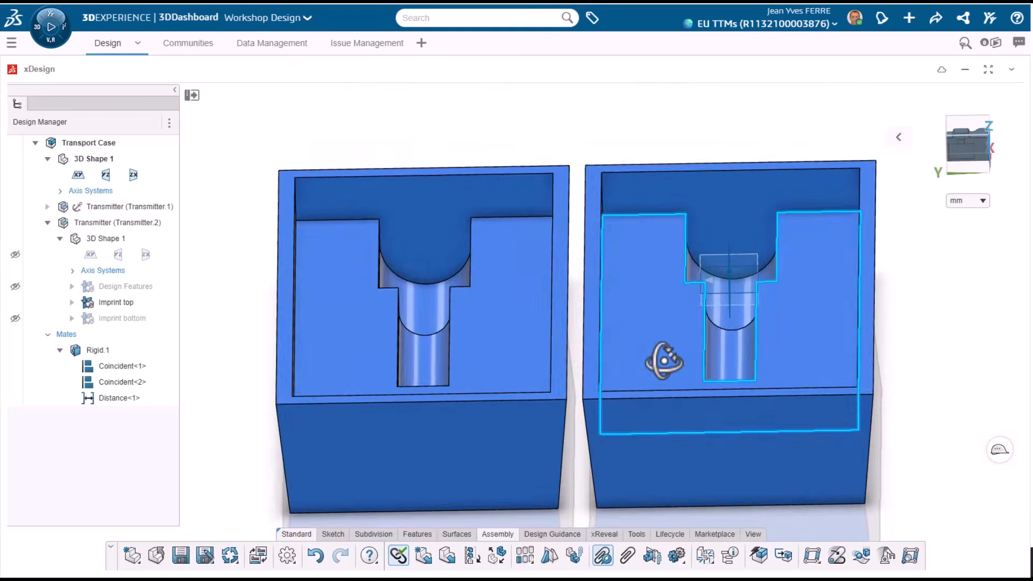
pyautogui.scroll(-3, 664, 360)
pyautogui.click(551, 344)
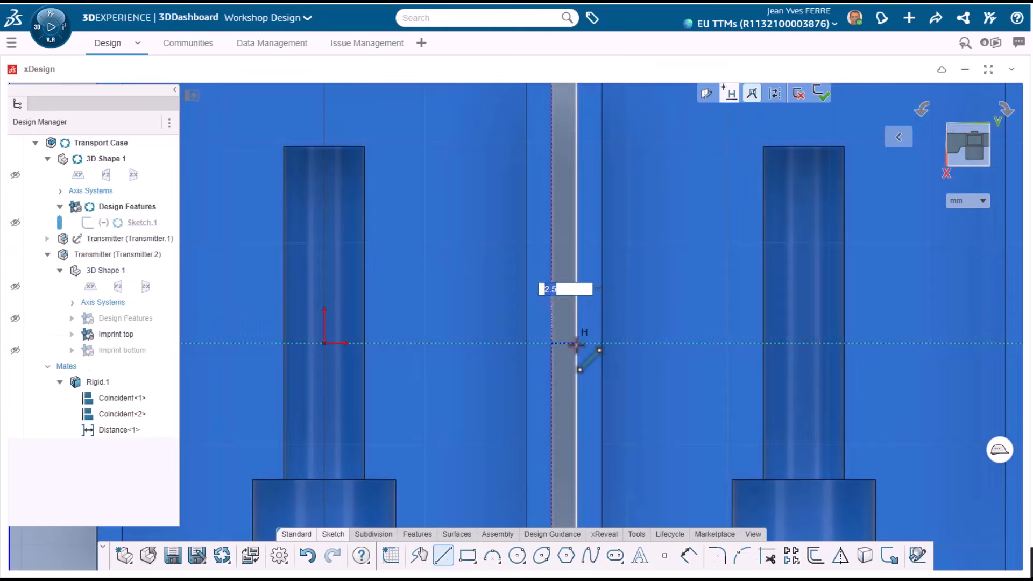
pyautogui.click(576, 345)
pyautogui.press('Escape')
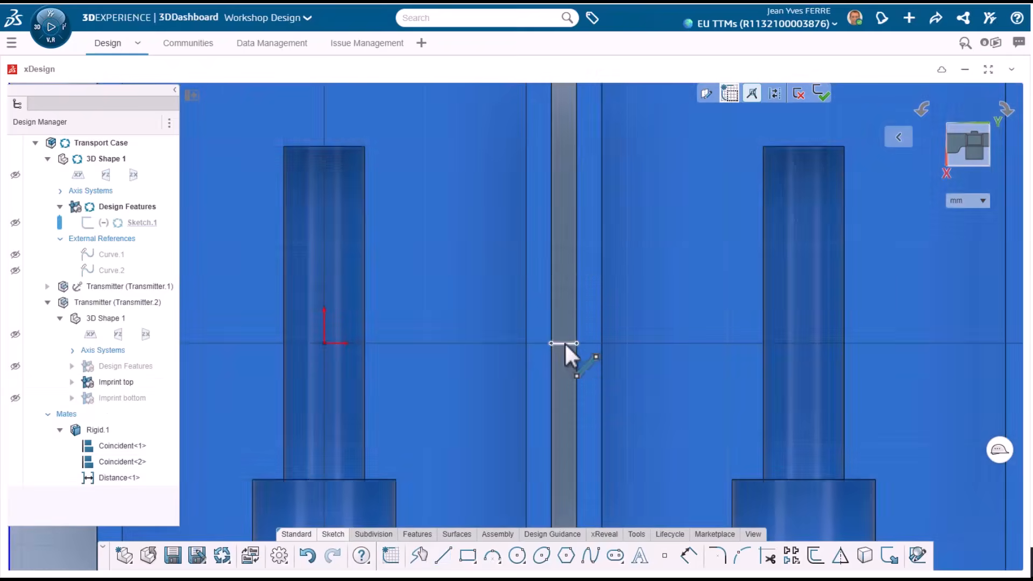
# - Convert the short gap line to construction geometry and place a point at its midpoint
pyautogui.click(564, 343)
pyautogui.click(592, 373)
pyautogui.click(665, 557)
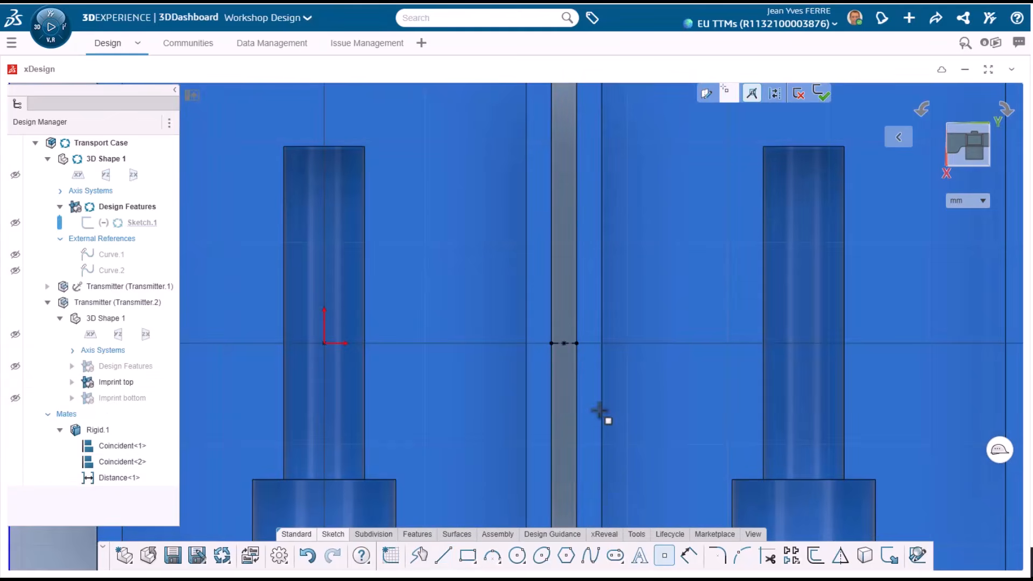
# - Draw a center rectangle from the midpoint of the gap line, enclosing both transmitters
pyautogui.scroll(-8, 599, 410)
pyautogui.click(475, 562)
pyautogui.click(509, 466)
pyautogui.scroll(9, 516, 366)
pyautogui.click(549, 256)
pyautogui.scroll(-6, 549, 263)
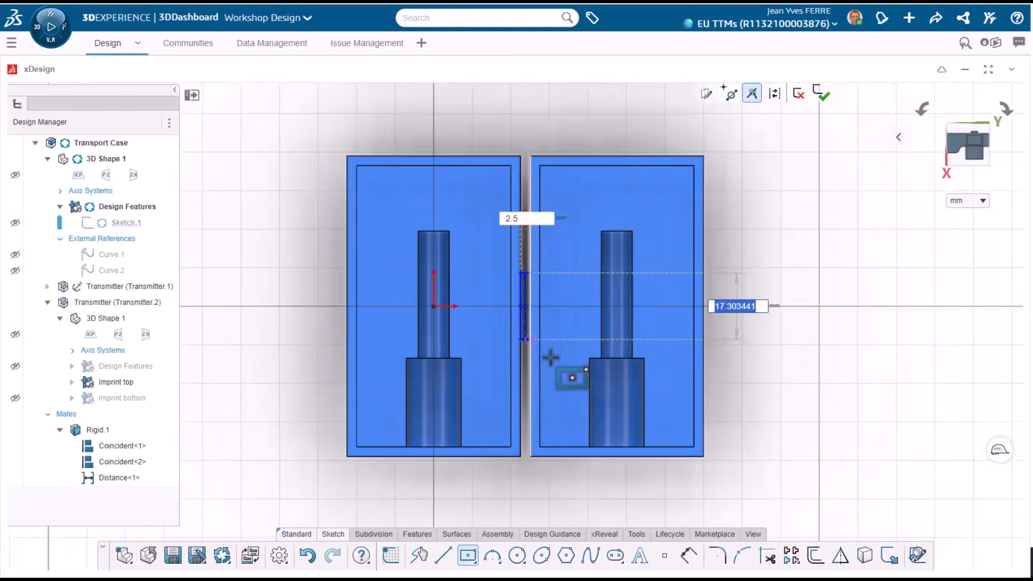
pyautogui.scroll(-2, 550, 358)
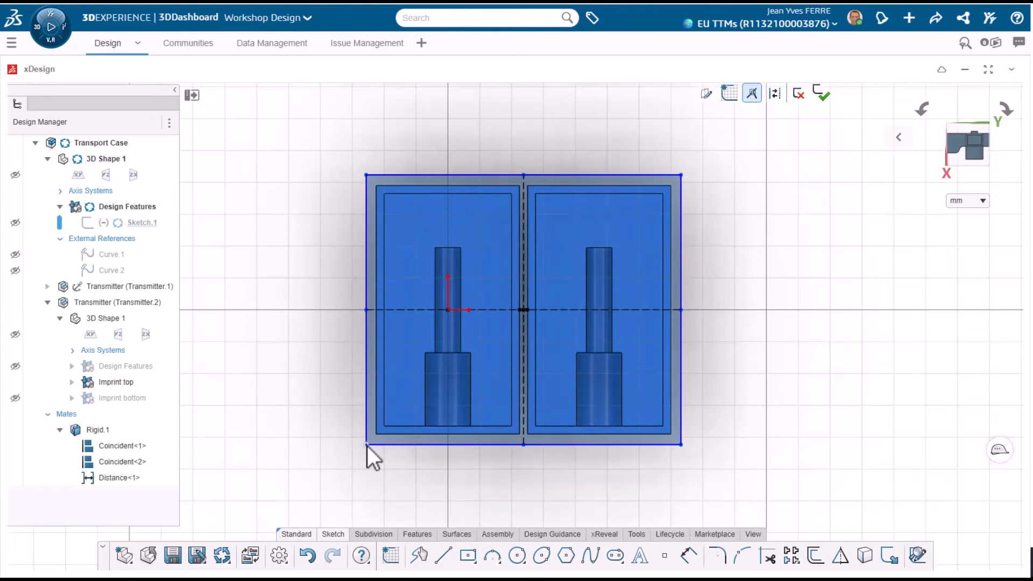
# - Dimension two adjacent sides of the rectangle at 2.5 mm from the outer edges of the second transmitter
pyautogui.click(689, 555)
pyautogui.scroll(5, 624, 451)
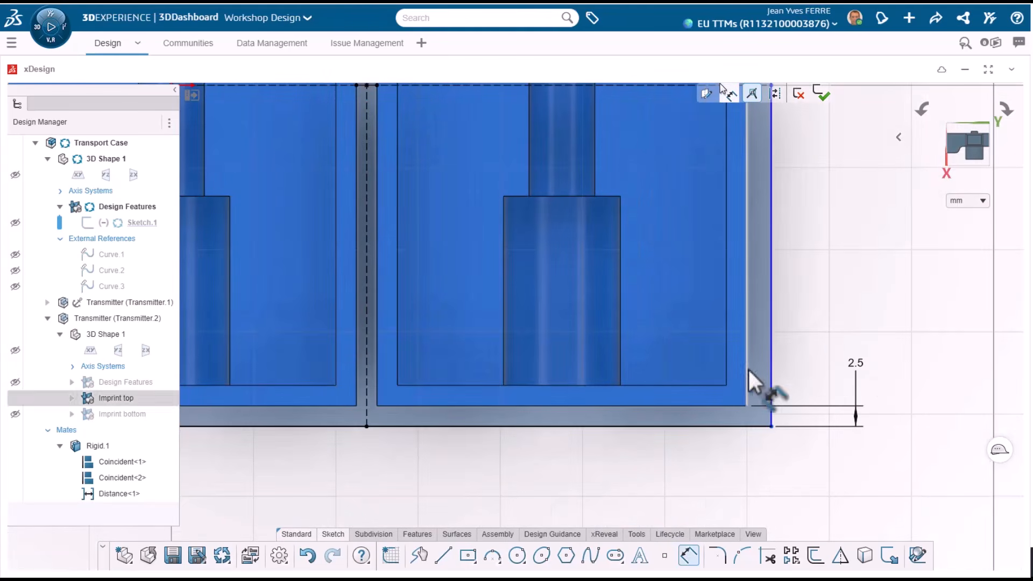
pyautogui.write('2.5')
pyautogui.press('Return')
pyautogui.scroll(-5, 426, 187)
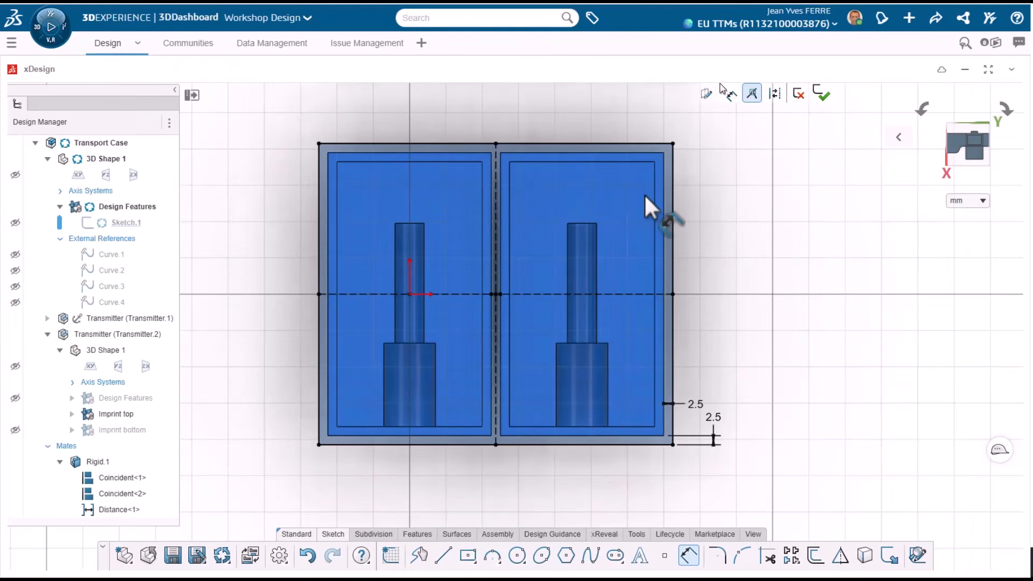
# - Draw a second rectangle along the outline edge nearest the narrow ends of the transmitter recesses, starting from its corner
pyautogui.moveTo(644, 194)
pyautogui.mouseDown(button='middle')
pyautogui.moveTo(583, 227)
pyautogui.moveTo(749, 224)
pyautogui.moveTo(560, 289)
pyautogui.moveTo(555, 335)
pyautogui.mouseUp(button='middle')
pyautogui.click(487, 446)
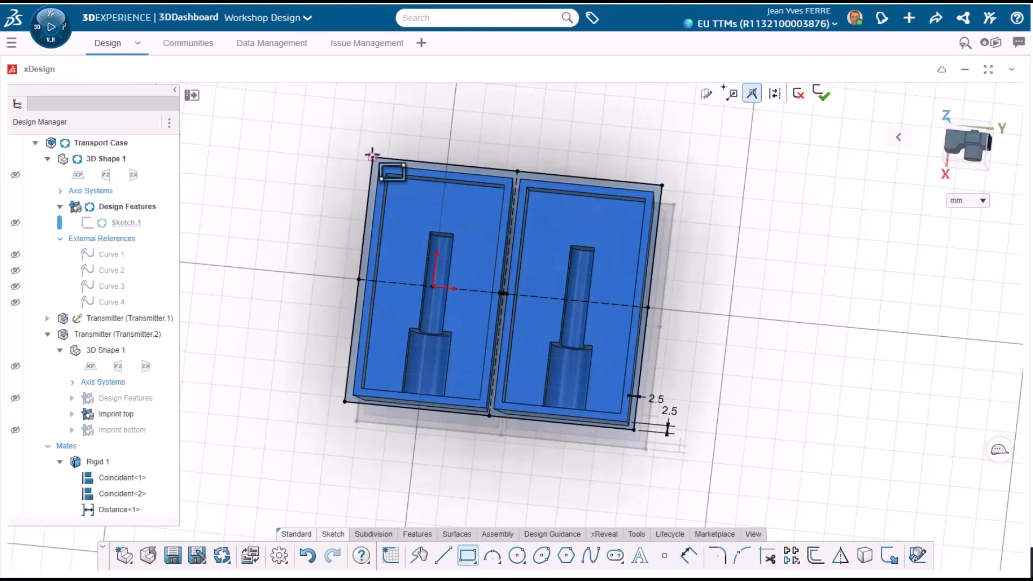
pyautogui.click(373, 157)
pyautogui.moveTo(700, 198); pyautogui.dragTo(501, 291, button='middle')
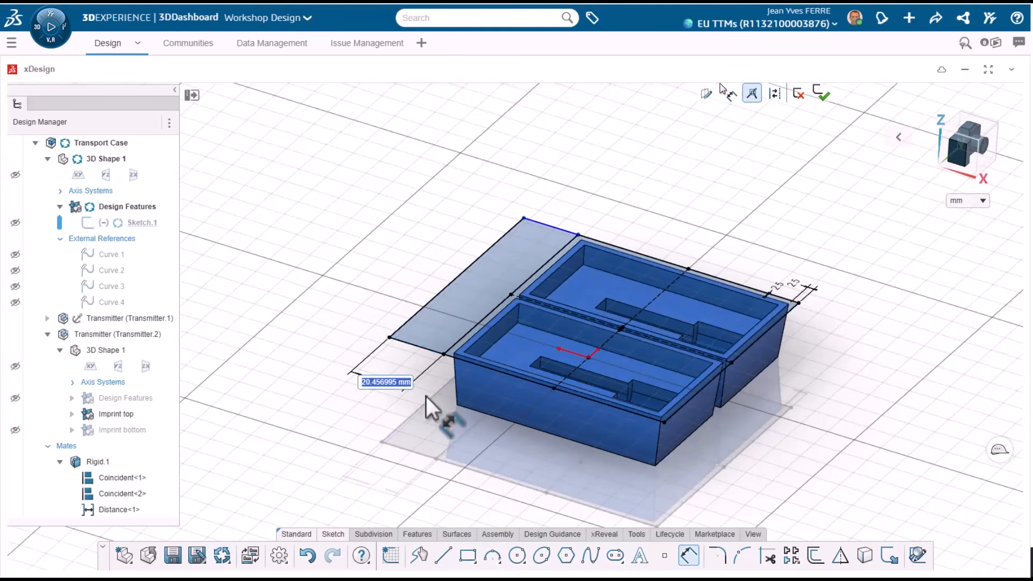
# - Dimension the added rectangle's width as 20 mm and align its free end with the corner of the main outline
pyautogui.write('20')
pyautogui.press('Return')
pyautogui.moveTo(438, 396); pyautogui.dragTo(799, 301, button='middle')
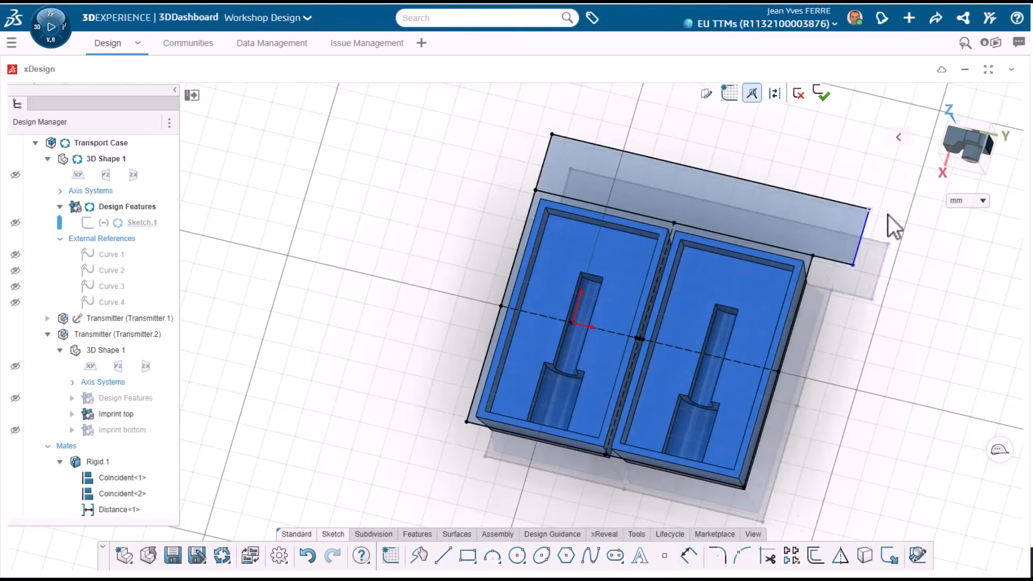
pyautogui.moveTo(811, 359); pyautogui.dragTo(479, 332, button='middle')
# - Set the added rectangle's width to 25 mm
pyautogui.doubleClick(407, 270)
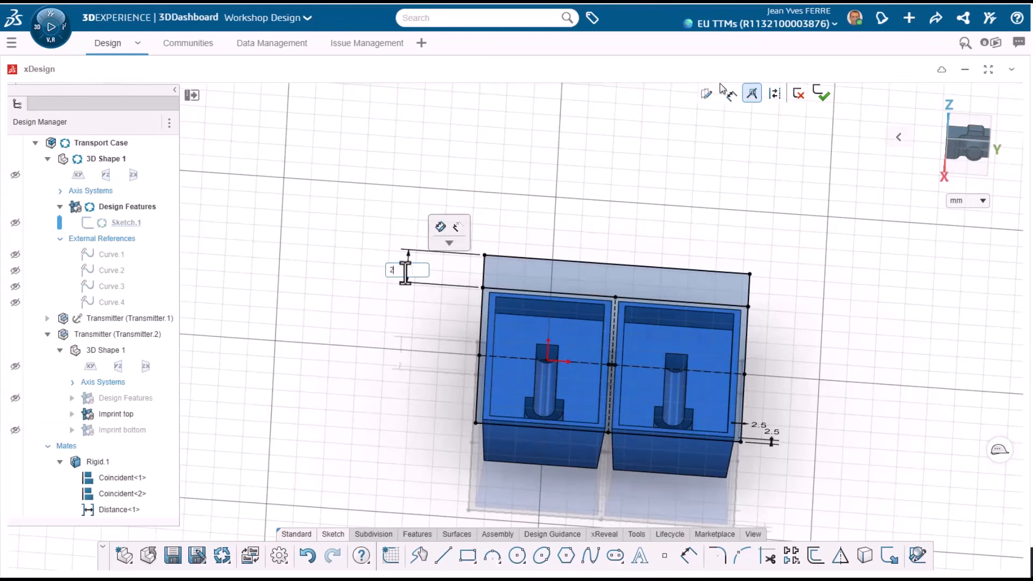
pyautogui.write('25')
pyautogui.press('Return')
pyautogui.moveTo(588, 393); pyautogui.dragTo(768, 397, button='middle')
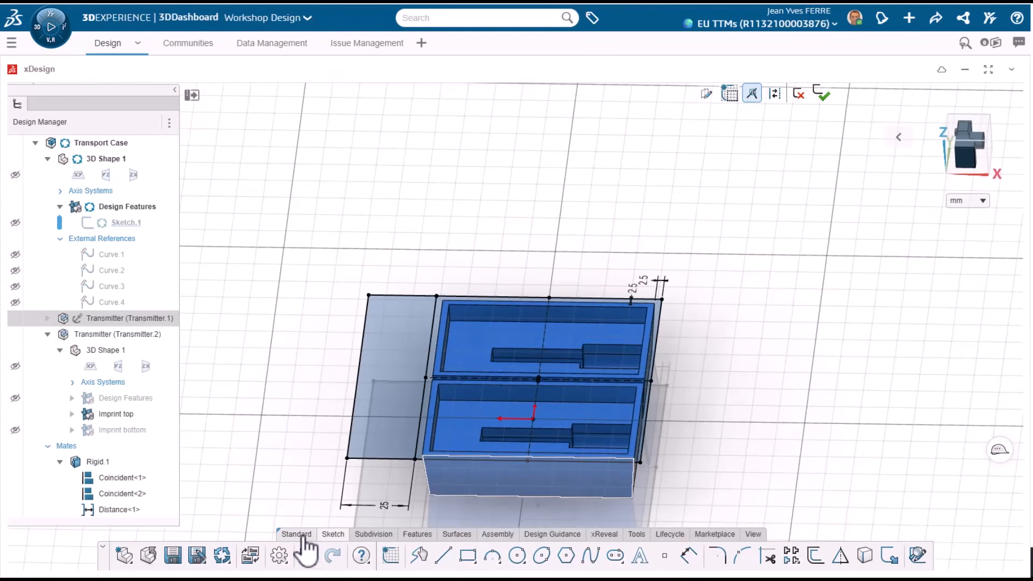
# - Extrude the case outline sketch as a blind solid with a distance of 18 mm over the transmitter imprints
pyautogui.click(417, 534)
pyautogui.click(446, 555)
pyautogui.moveTo(691, 446); pyautogui.dragTo(711, 429, button='middle')
pyautogui.moveTo(347, 289); pyautogui.dragTo(508, 427, button='middle')
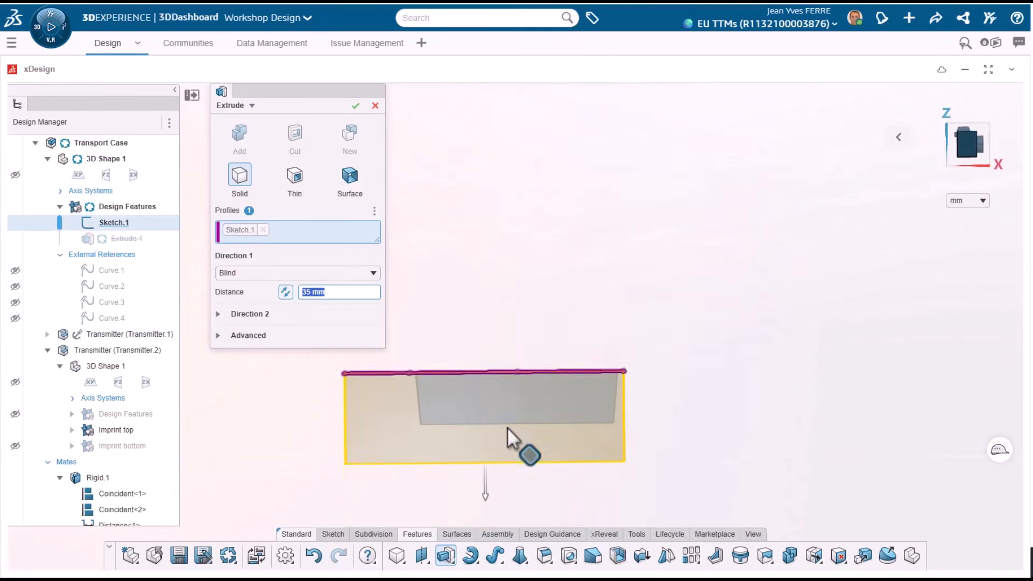
pyautogui.write('30')
pyautogui.press('Return')
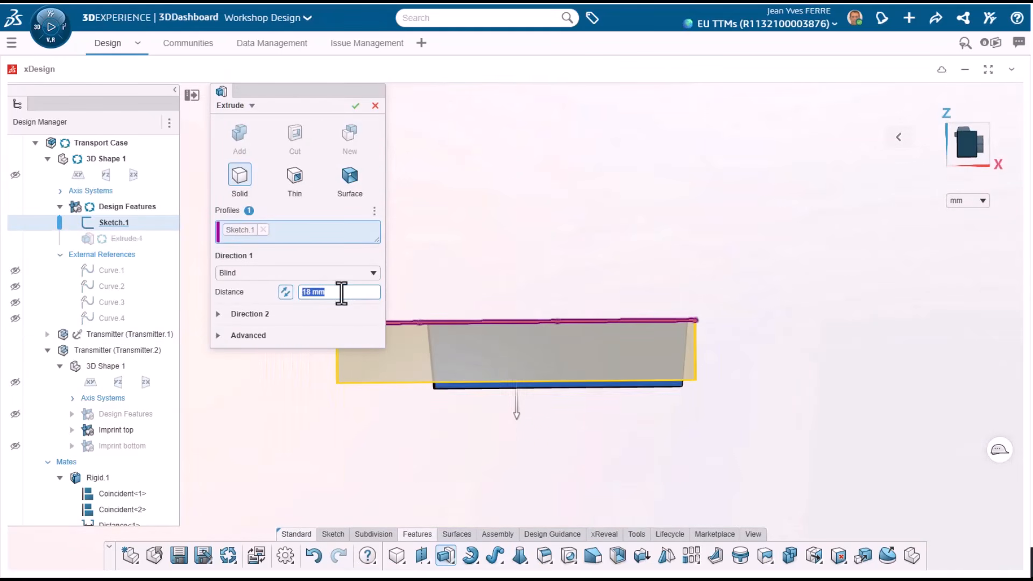
# - Set the base extrusion distance to 22 mm so the solid encloses both imprints, and complete the extrusion
pyautogui.moveTo(615, 389); pyautogui.dragTo(377, 384, button='middle')
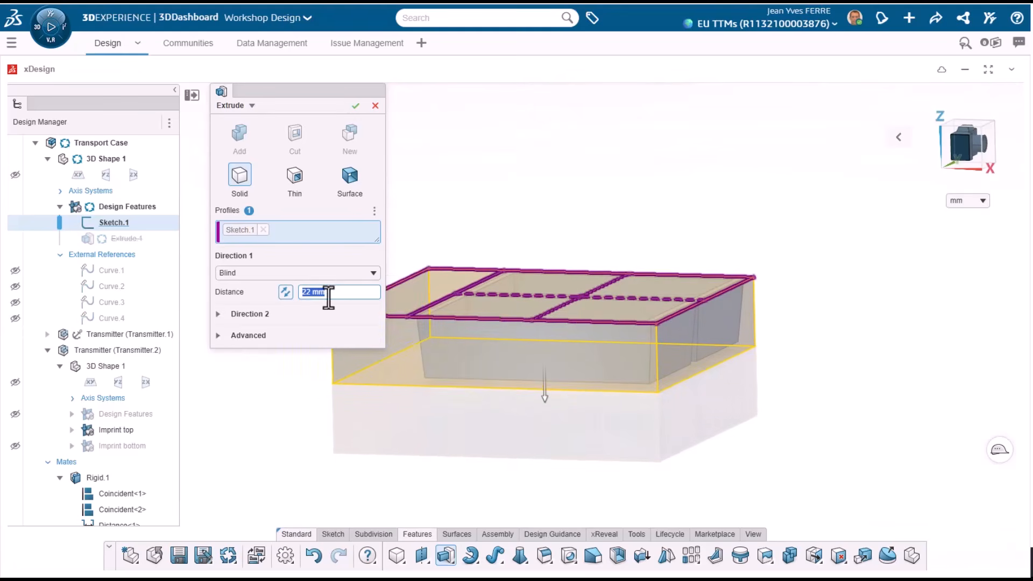
pyautogui.moveTo(331, 301); pyautogui.dragTo(761, 354, button='middle')
pyautogui.write('22')
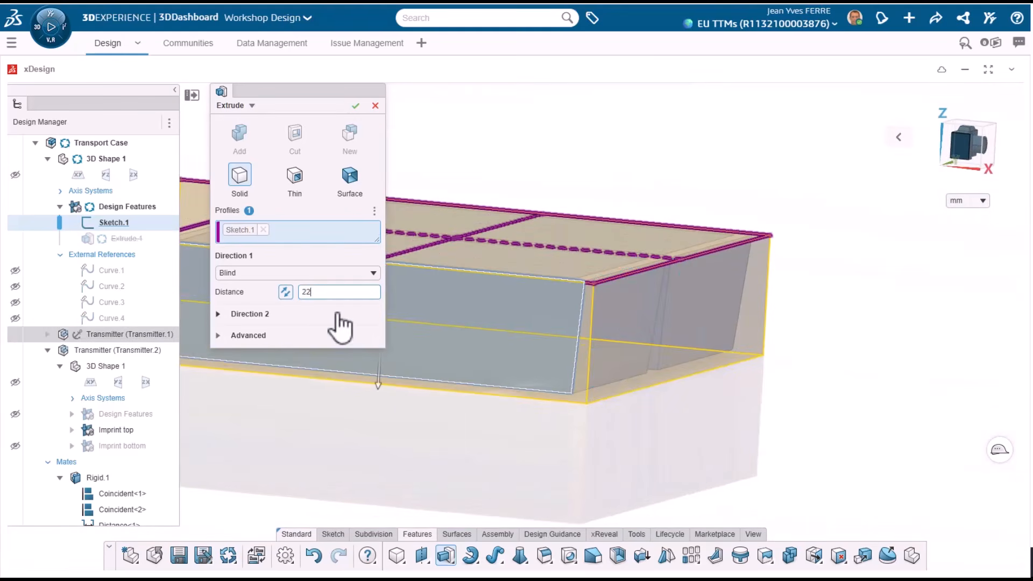
pyautogui.press('Return')
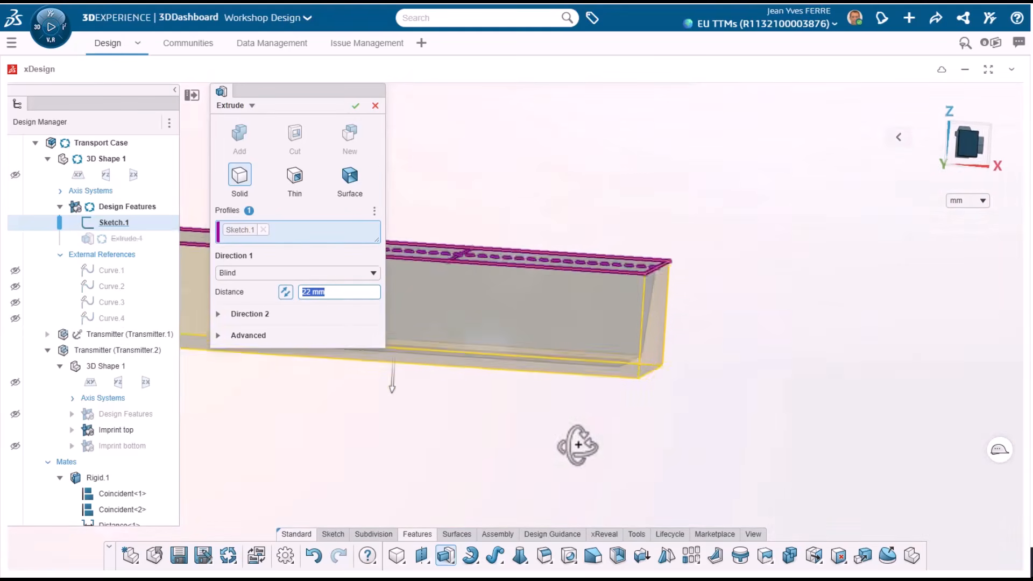
pyautogui.moveTo(579, 445); pyautogui.dragTo(521, 466, button='middle')
pyautogui.scroll(-4, 521, 463)
pyautogui.scroll(4, 394, 298)
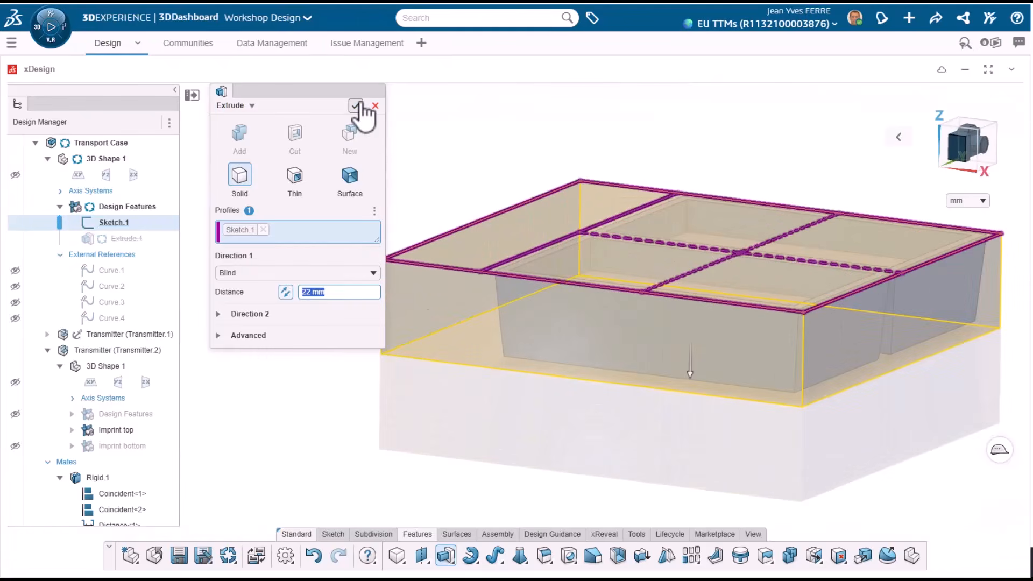
pyautogui.click(358, 106)
# - Start a new sketch on the top face of the extruded base
pyautogui.moveTo(731, 263); pyautogui.dragTo(792, 260, button='middle')
pyautogui.scroll(5, 791, 261)
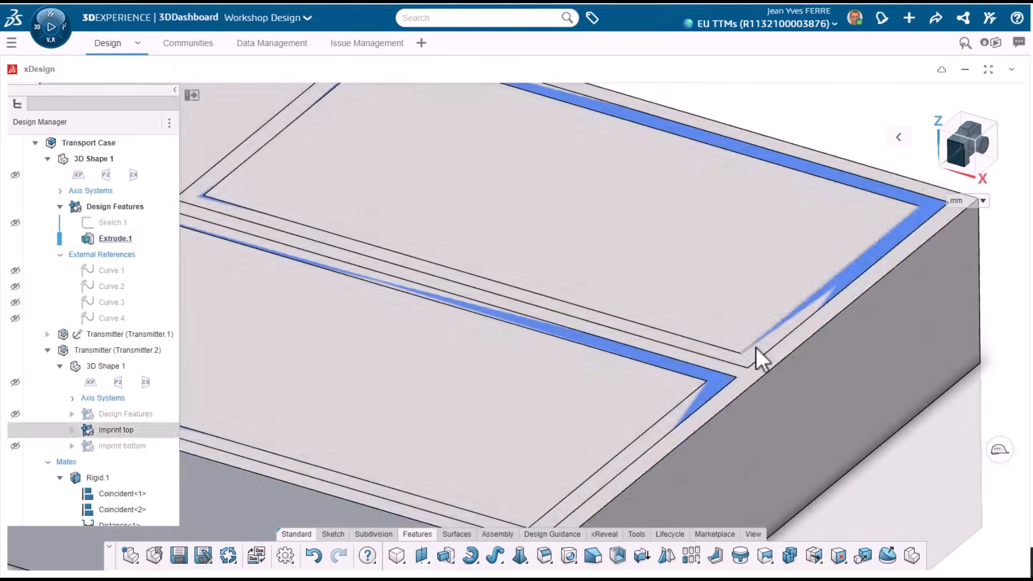
pyautogui.click(756, 348)
pyautogui.click(696, 311)
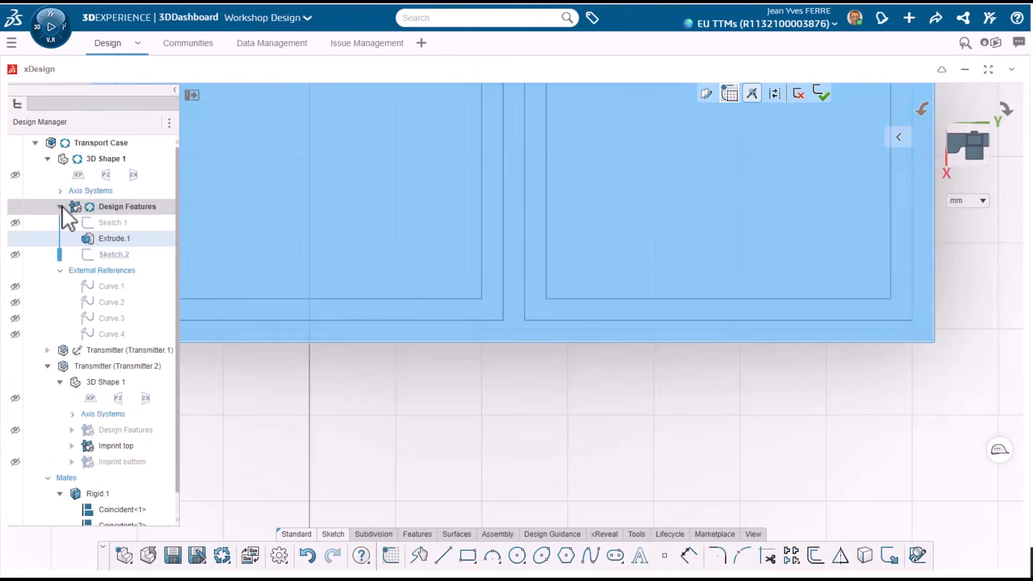
# - Project the rim face of Transmitter.2's top imprint into the sketch
pyautogui.click(60, 207)
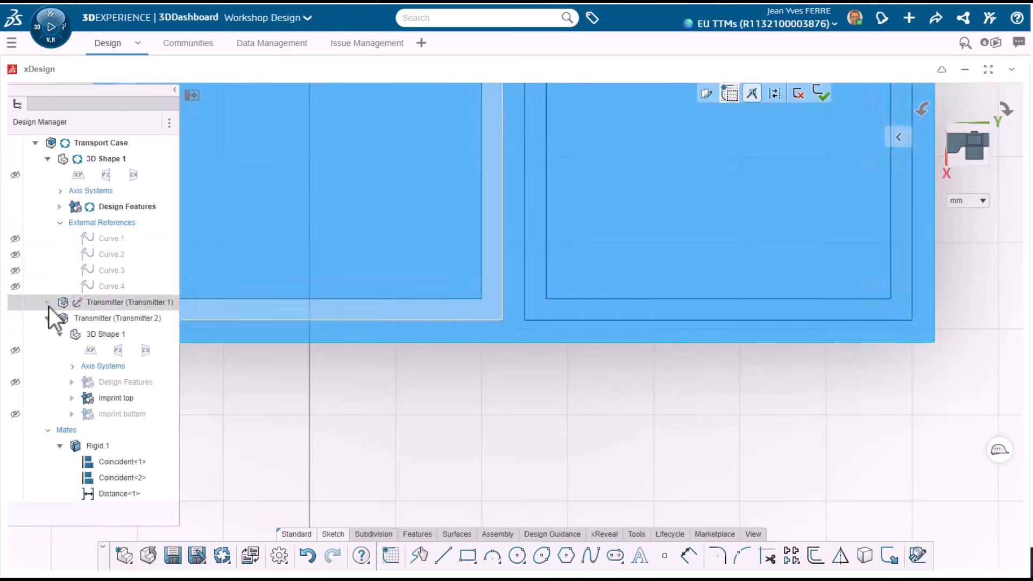
pyautogui.click(93, 398)
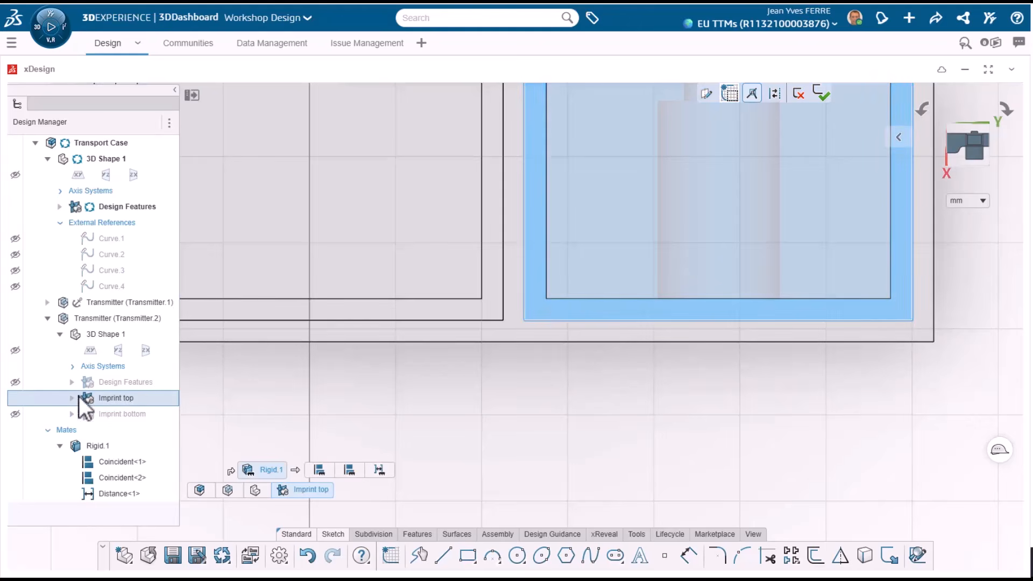
pyautogui.click(553, 314)
pyautogui.click(583, 266)
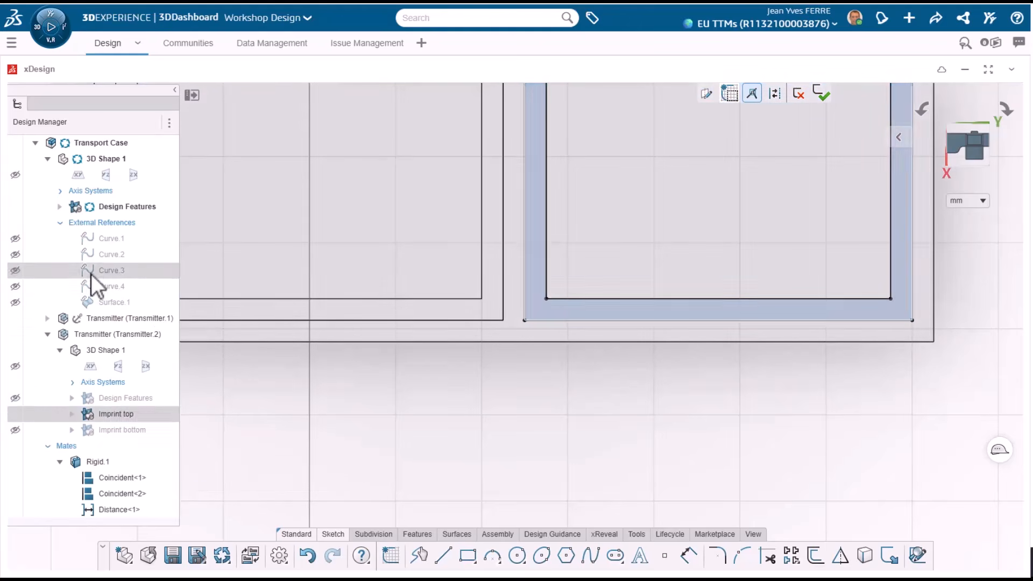
# - Project the rim face of Transmitter.1's top imprint into the sketch
pyautogui.click(47, 317)
pyautogui.click(112, 398)
pyautogui.click(405, 308)
pyautogui.click(434, 260)
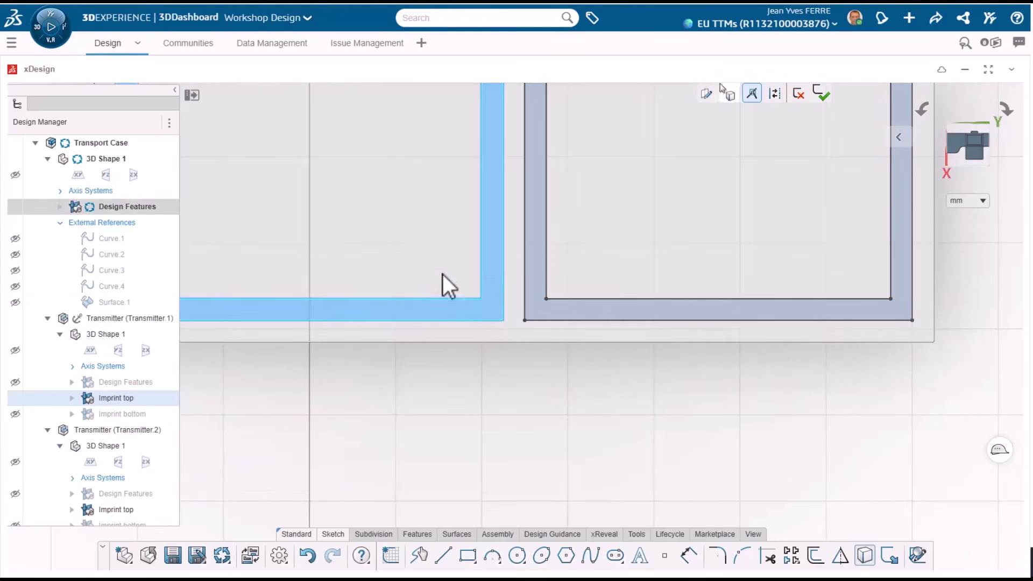
# - Delete the inner rectangular loops of both projected rims, leaving only their outer outlines
pyautogui.scroll(-5, 435, 281)
pyautogui.scroll(-2, 435, 281)
pyautogui.moveTo(435, 281)
pyautogui.mouseDown(button='middle')
pyautogui.moveTo(450, 185)
pyautogui.moveTo(489, 245)
pyautogui.moveTo(452, 250)
pyautogui.mouseUp(button='middle')
pyautogui.scroll(5, 452, 251)
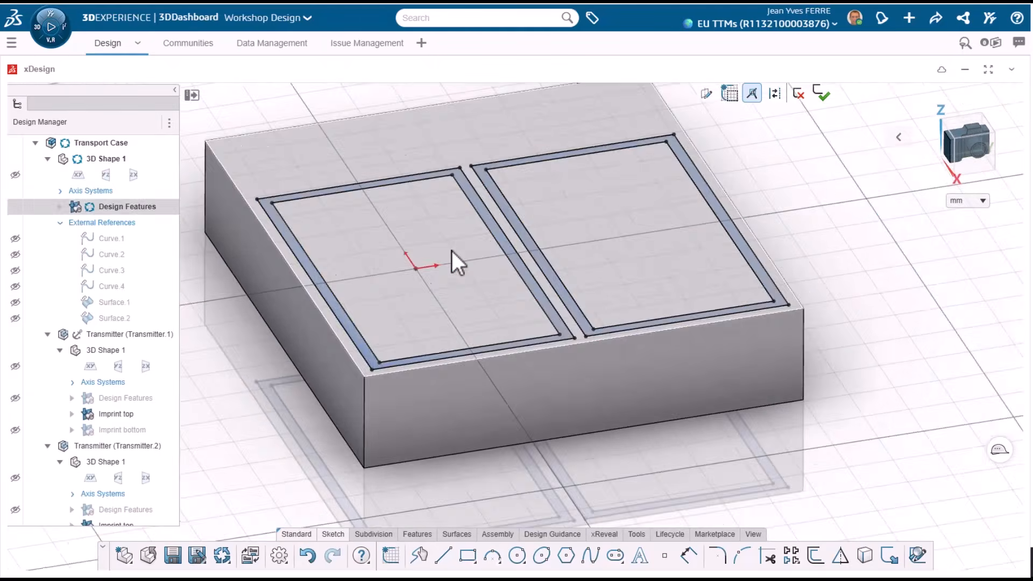
pyautogui.click(558, 294)
pyautogui.click(625, 259)
pyautogui.click(635, 323)
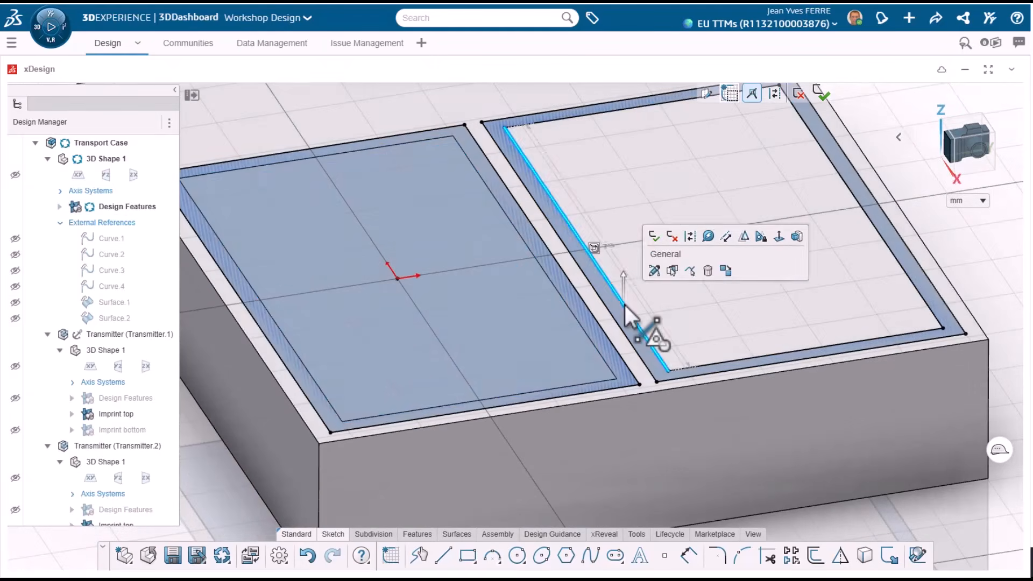
pyautogui.click(694, 271)
# - Offset the outer outline of the Transmitter.2 imprint outward by 0.2 mm as a selected chain
pyautogui.moveTo(643, 335)
pyautogui.mouseDown(button='middle')
pyautogui.moveTo(625, 322)
pyautogui.moveTo(712, 383)
pyautogui.moveTo(702, 495)
pyautogui.moveTo(726, 476)
pyautogui.mouseUp(button='middle')
pyautogui.scroll(-1, 725, 476)
pyautogui.click(758, 365)
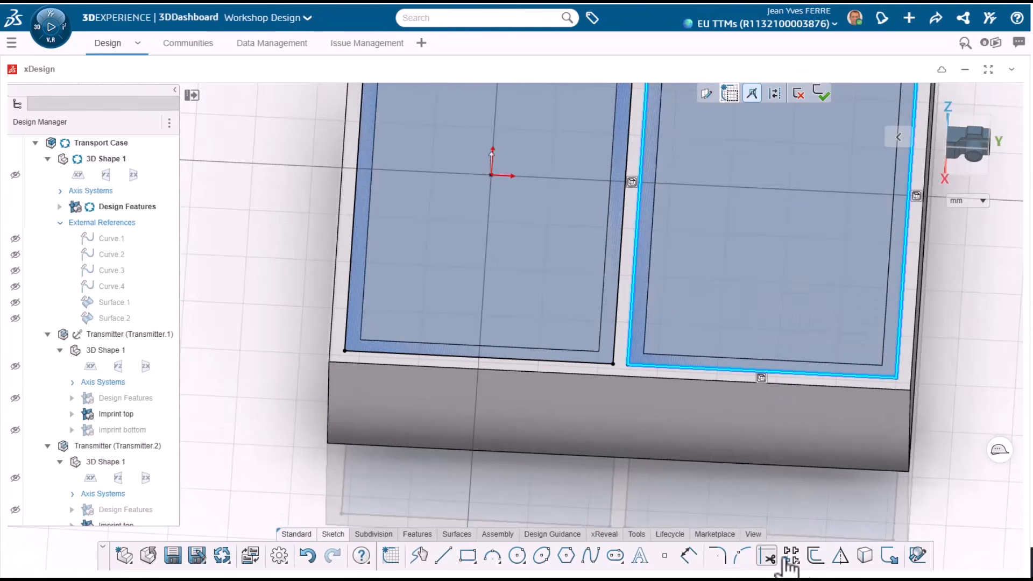
pyautogui.click(815, 556)
pyautogui.click(345, 167)
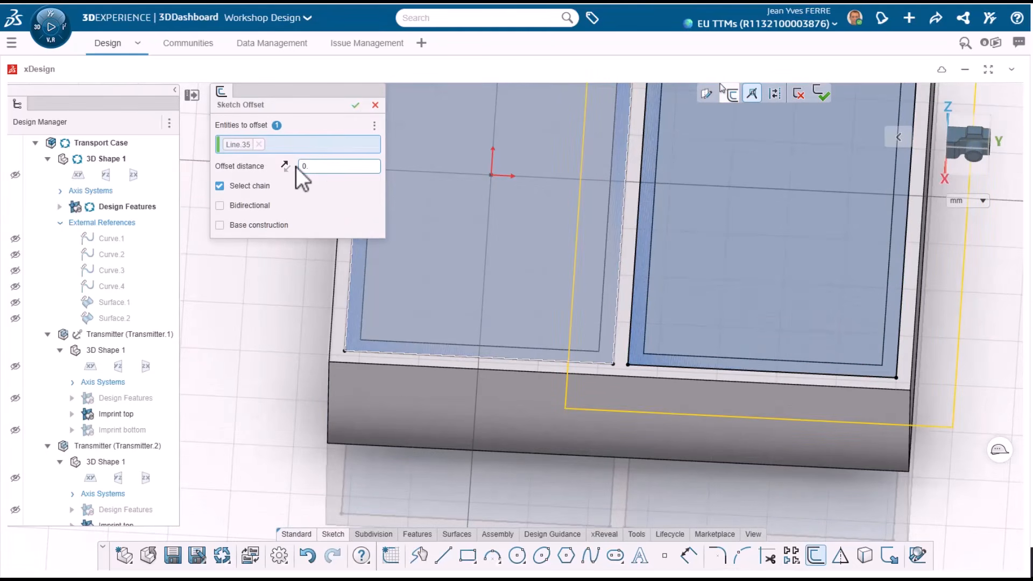
pyautogui.write('0.2')
pyautogui.press('Return')
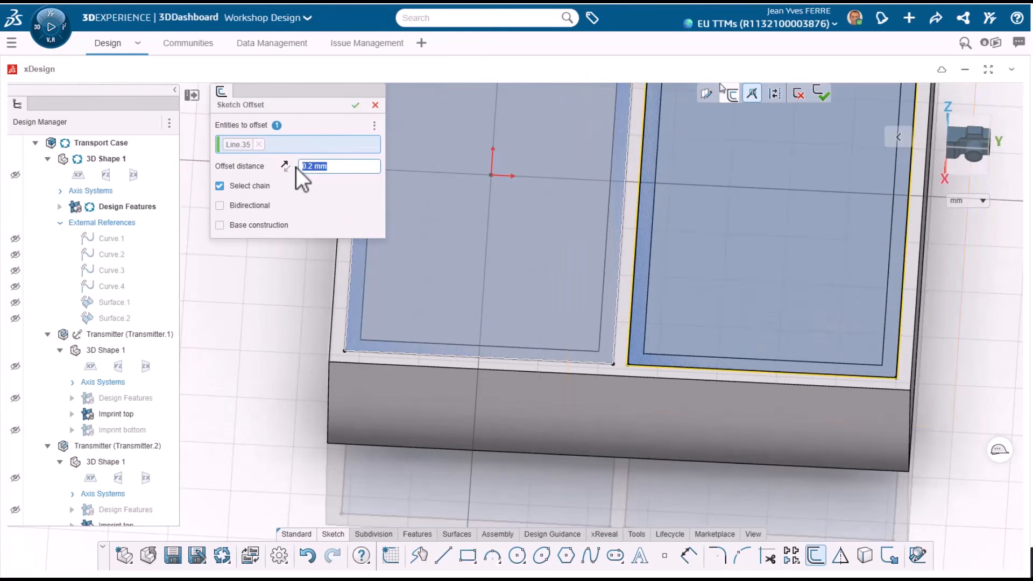
pyautogui.click(356, 106)
# - Repeat the 0.2 mm offset of the Transmitter.2 outline with its base lines set as construction geometry
pyautogui.scroll(8, 635, 353)
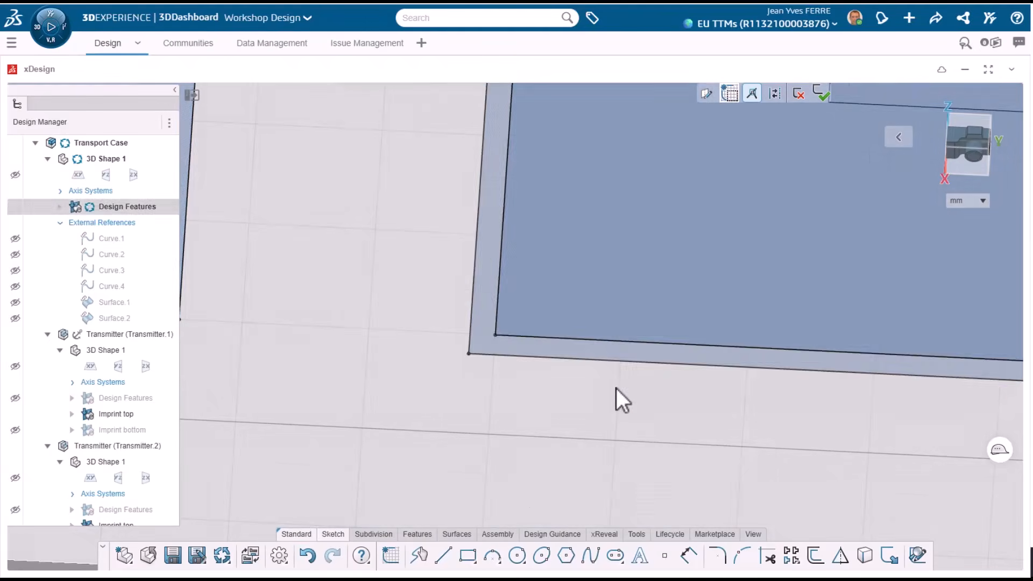
pyautogui.click(619, 343)
pyautogui.click(816, 555)
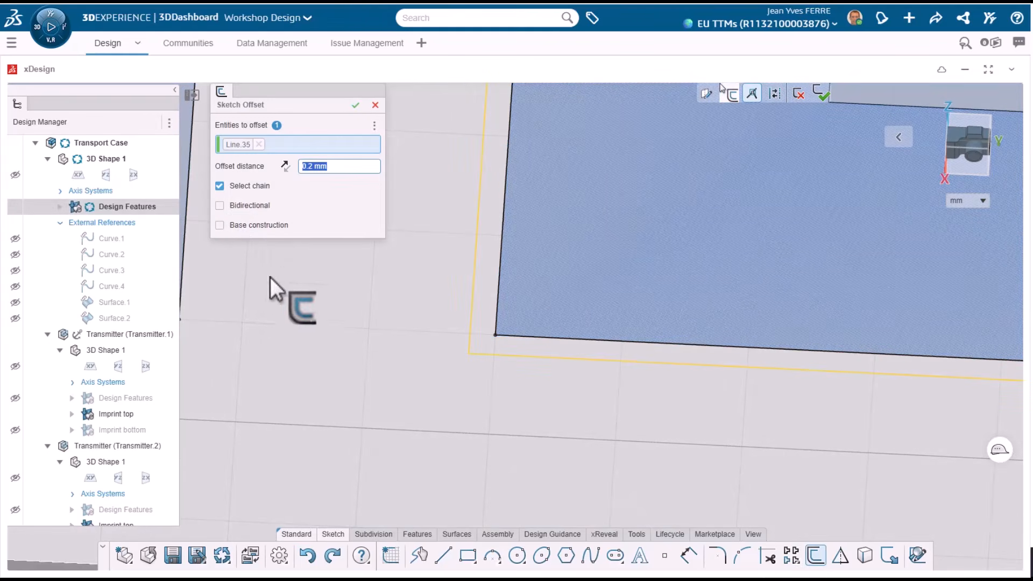
pyautogui.click(356, 106)
pyautogui.scroll(-3, 341, 388)
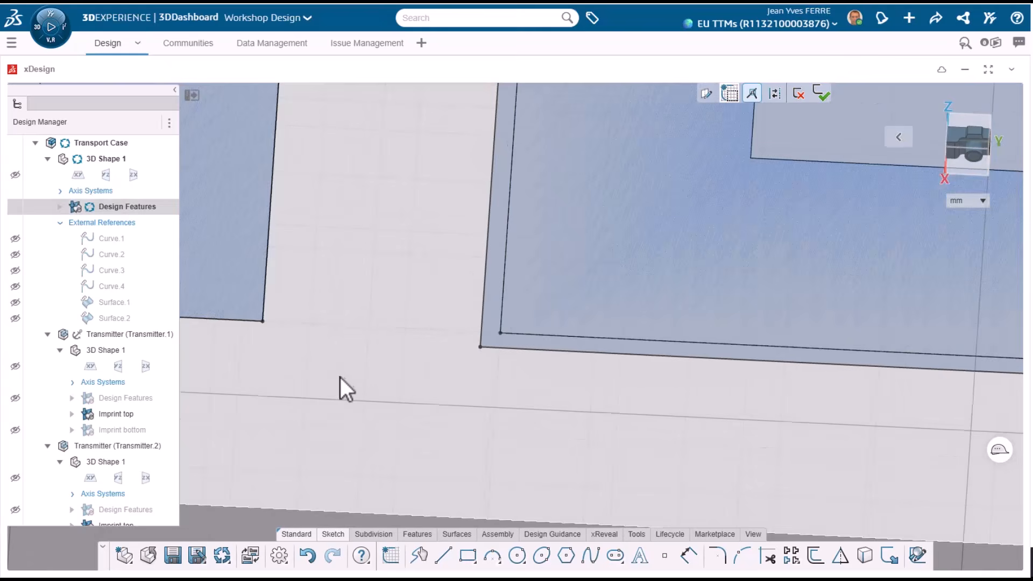
# - Offset the outer outline of the Transmitter.1 imprint outward by 0.2 mm, with its base lines as construction
pyautogui.click(321, 311)
pyautogui.click(815, 555)
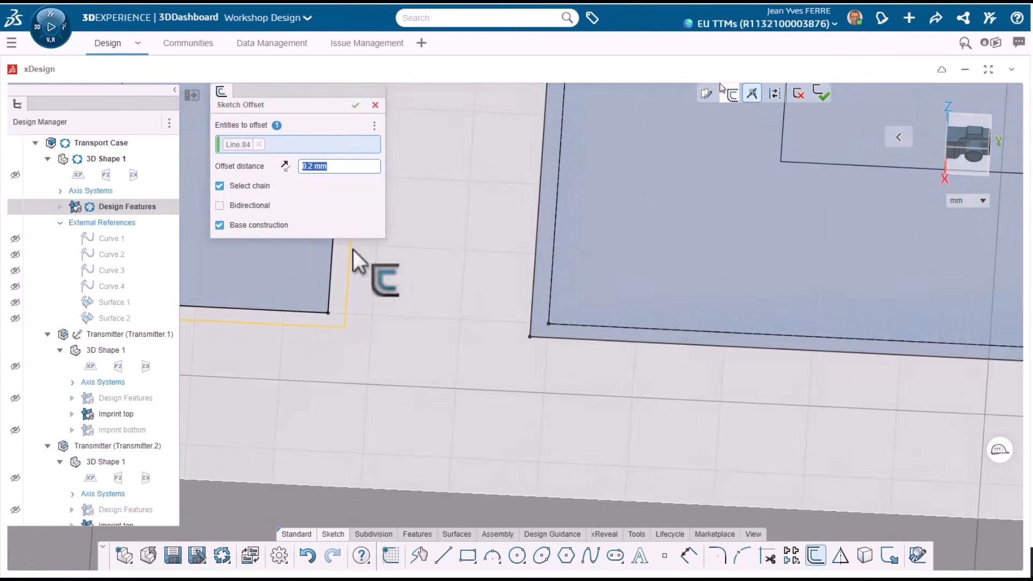
pyautogui.click(356, 107)
pyautogui.scroll(-10, 447, 250)
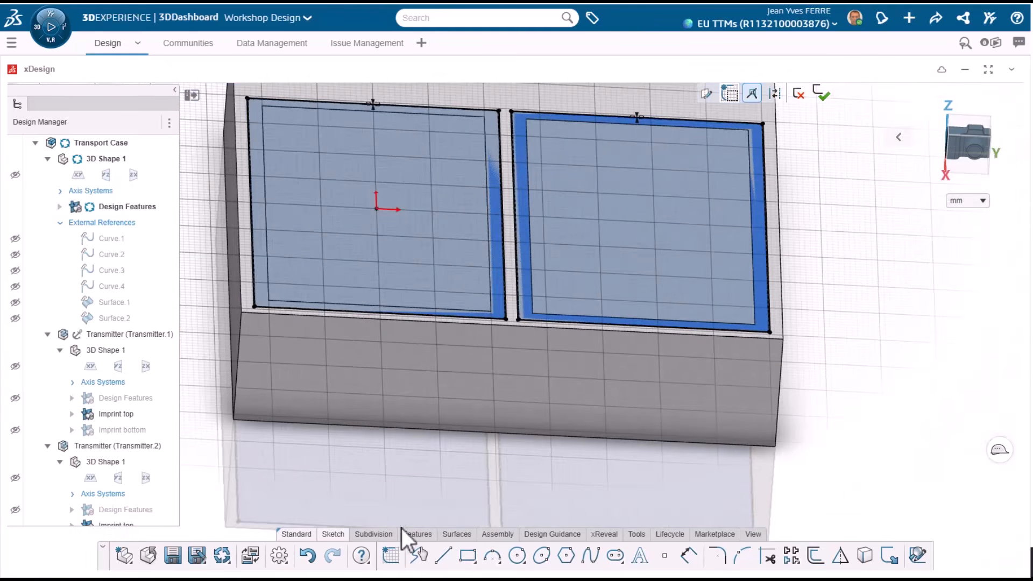
# - Extrude-cut the two offset outlines into the base with a blind depth of 20 mm
pyautogui.click(416, 535)
pyautogui.click(467, 535)
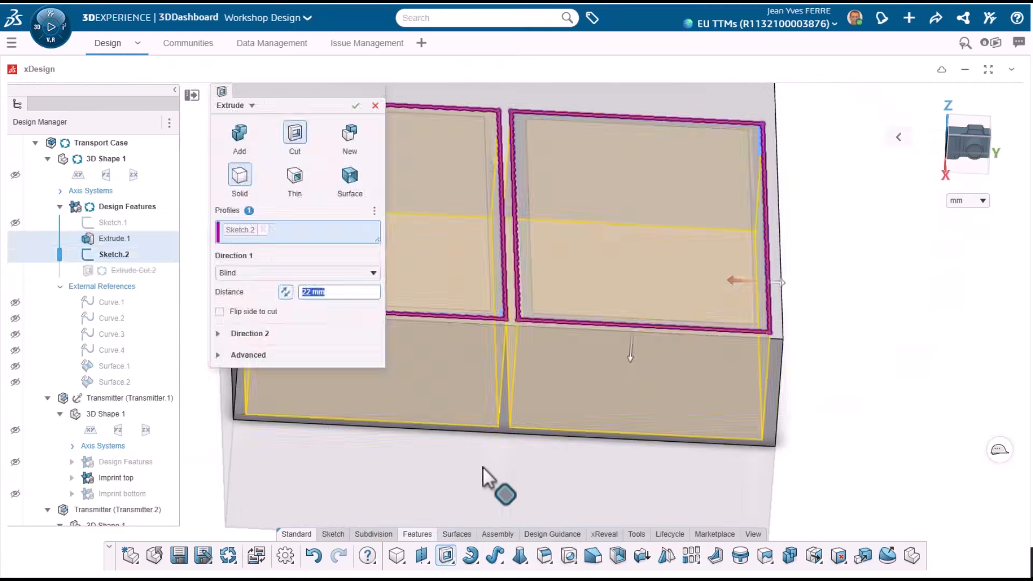
pyautogui.moveTo(616, 380); pyautogui.dragTo(603, 353, button='middle')
pyautogui.scroll(-2, 334, 295)
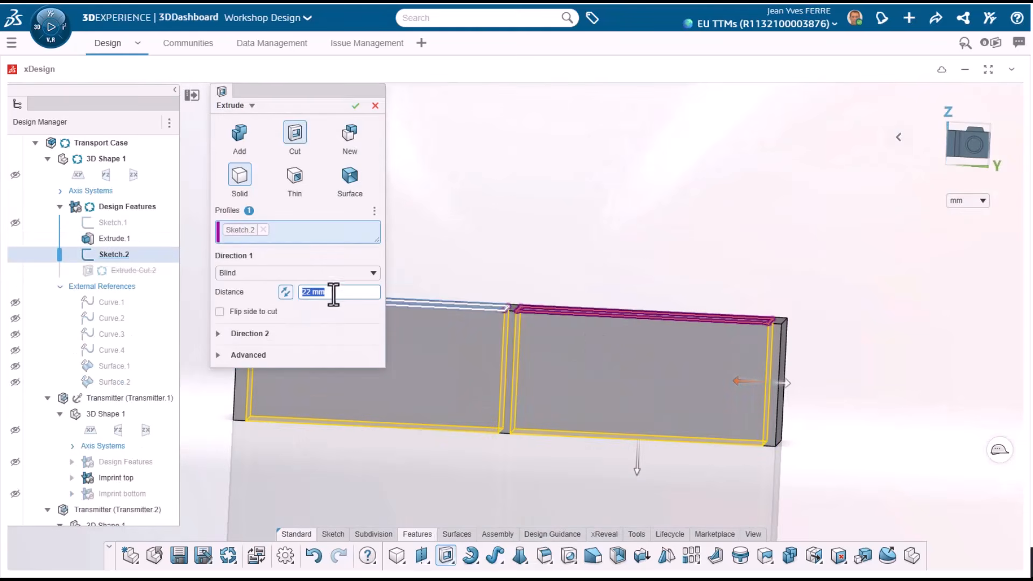
pyautogui.moveTo(747, 428); pyautogui.dragTo(709, 436, button='middle')
# - Add a 5 deg draft in Direction 1 to the recess cut and complete it
pyautogui.click(247, 356)
pyautogui.click(260, 420)
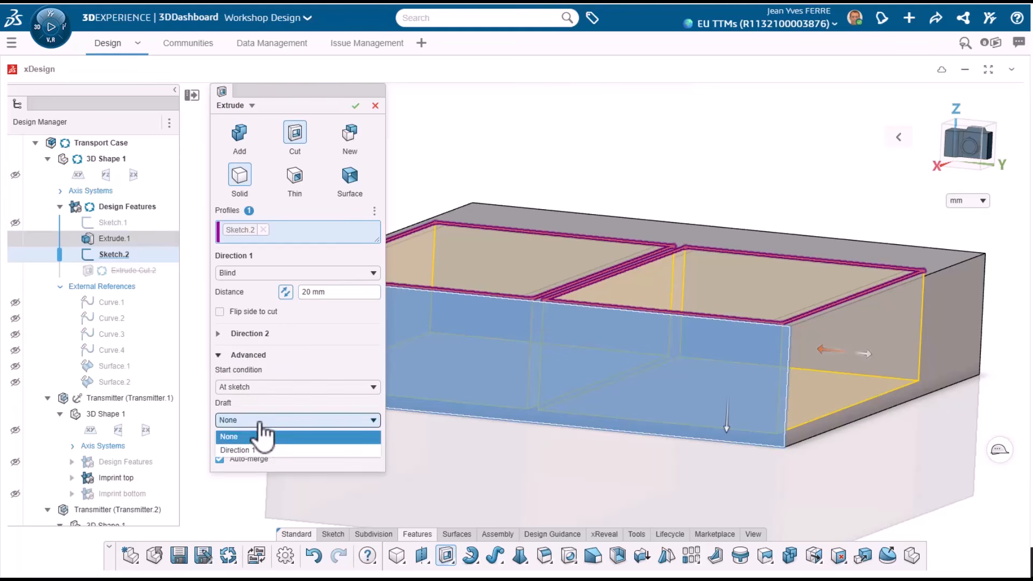
pyautogui.click(356, 105)
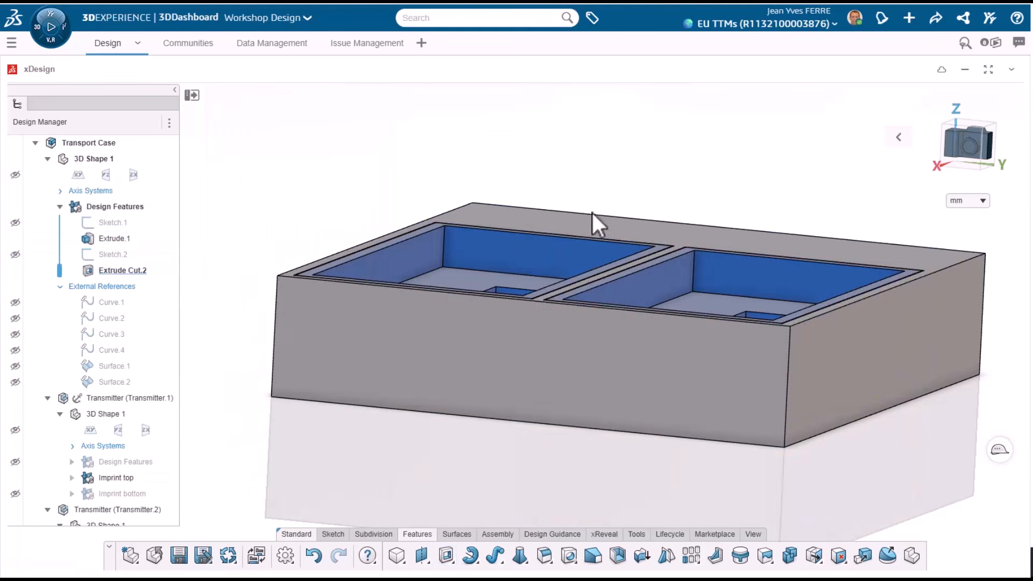
# - Section the case parallel to its front face through both recesses and examine the clearance around the transmitter imprints
pyautogui.moveTo(594, 221); pyautogui.dragTo(561, 408, button='middle')
pyautogui.moveTo(816, 526); pyautogui.dragTo(750, 346, button='middle')
pyautogui.click(745, 333)
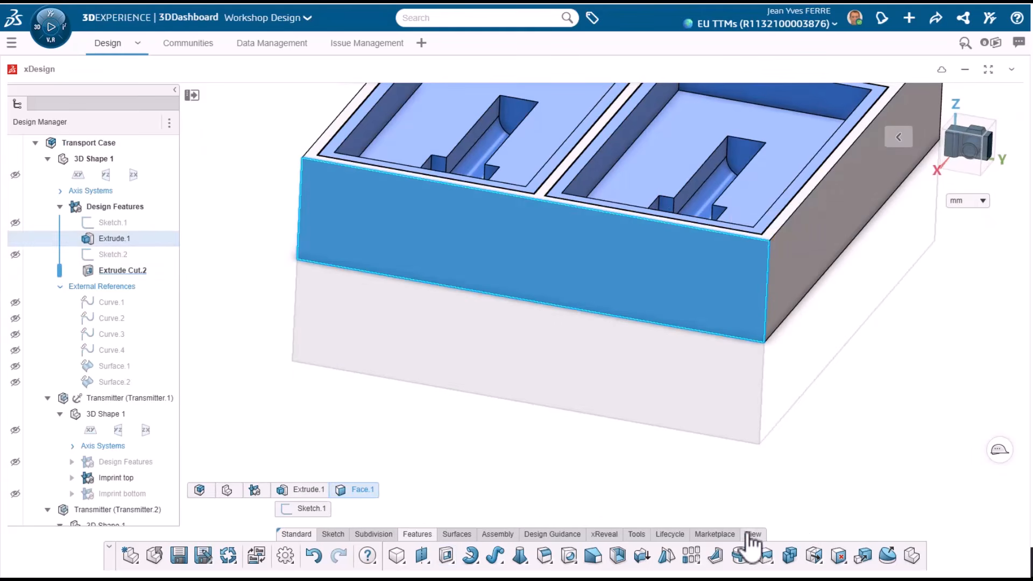
pyautogui.click(753, 534)
pyautogui.click(744, 556)
pyautogui.moveTo(532, 250); pyautogui.dragTo(549, 277)
pyautogui.click(355, 105)
pyautogui.scroll(10, 563, 282)
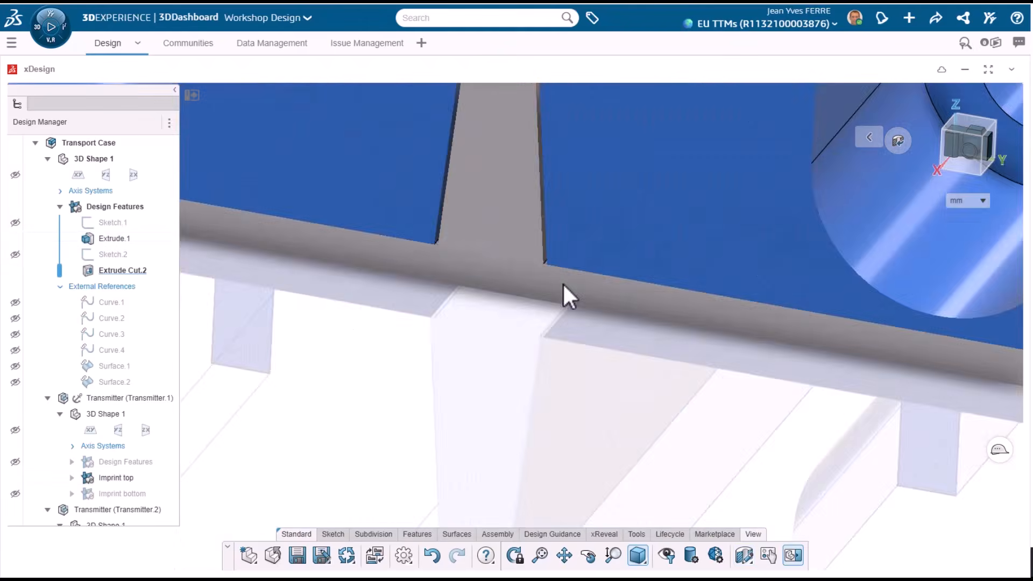
pyautogui.moveTo(576, 206); pyautogui.dragTo(559, 283, button='middle')
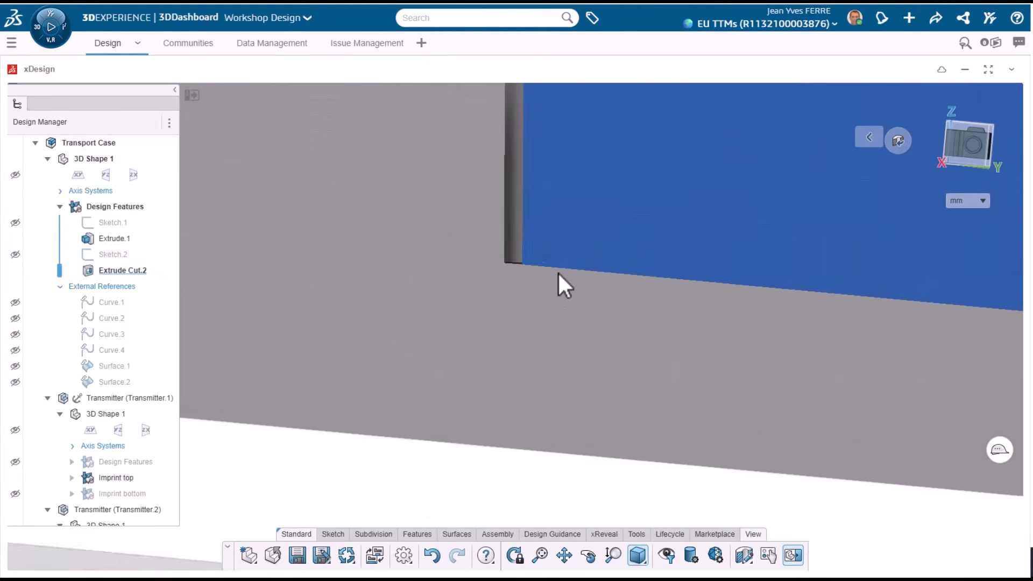
pyautogui.scroll(-5, 356, 396)
pyautogui.moveTo(355, 396); pyautogui.dragTo(398, 336, button='middle')
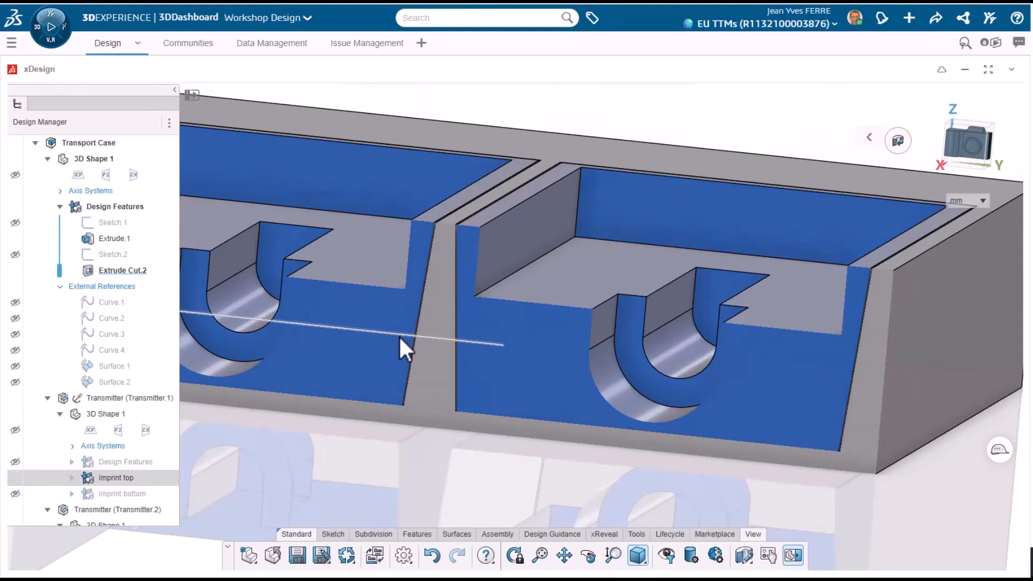
# - Reopen the drafted recess cut for editing, adjust its depth and confirm the feature
pyautogui.click(60, 287)
pyautogui.click(118, 269)
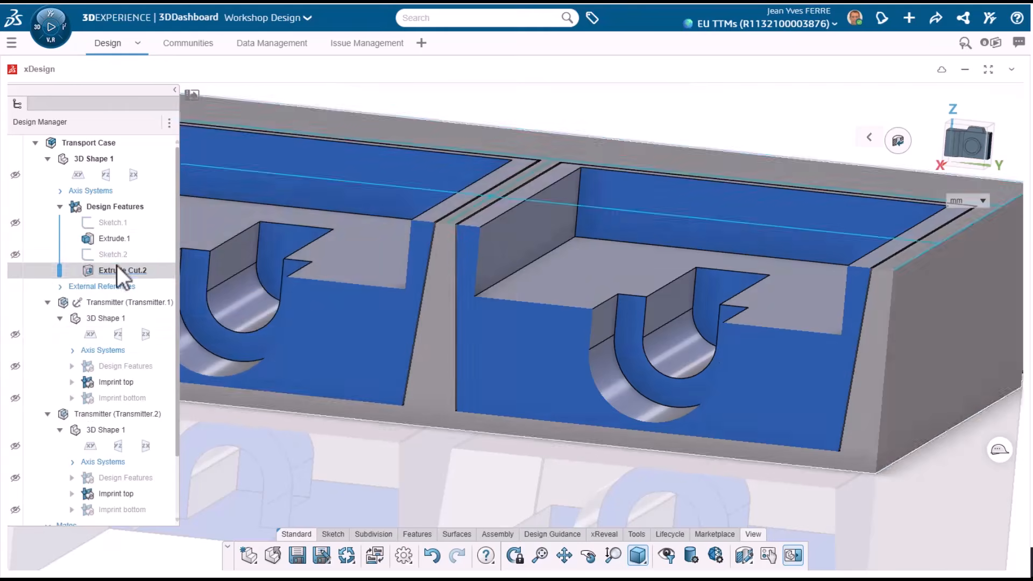
pyautogui.doubleClick(218, 290)
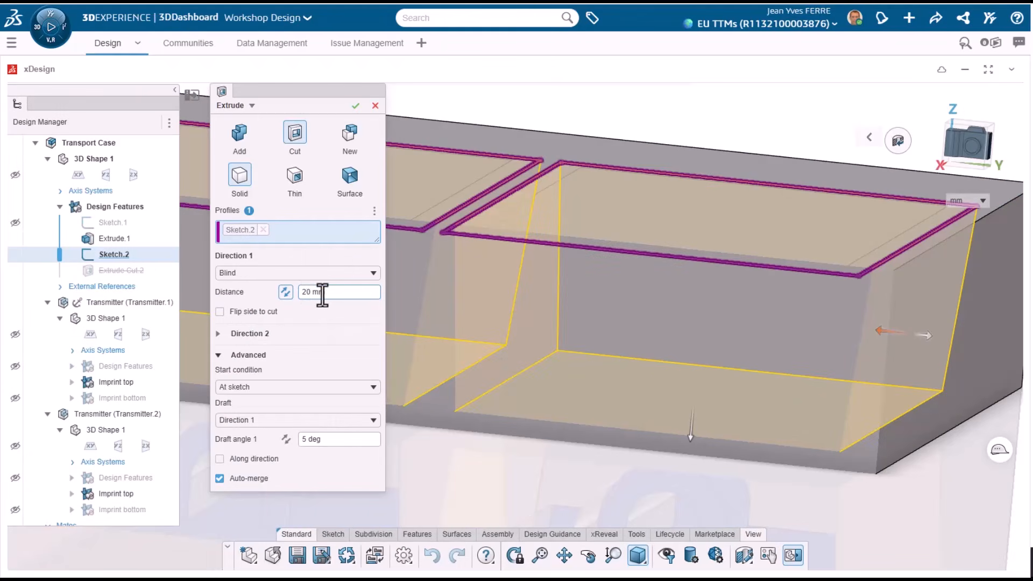
pyautogui.click(355, 105)
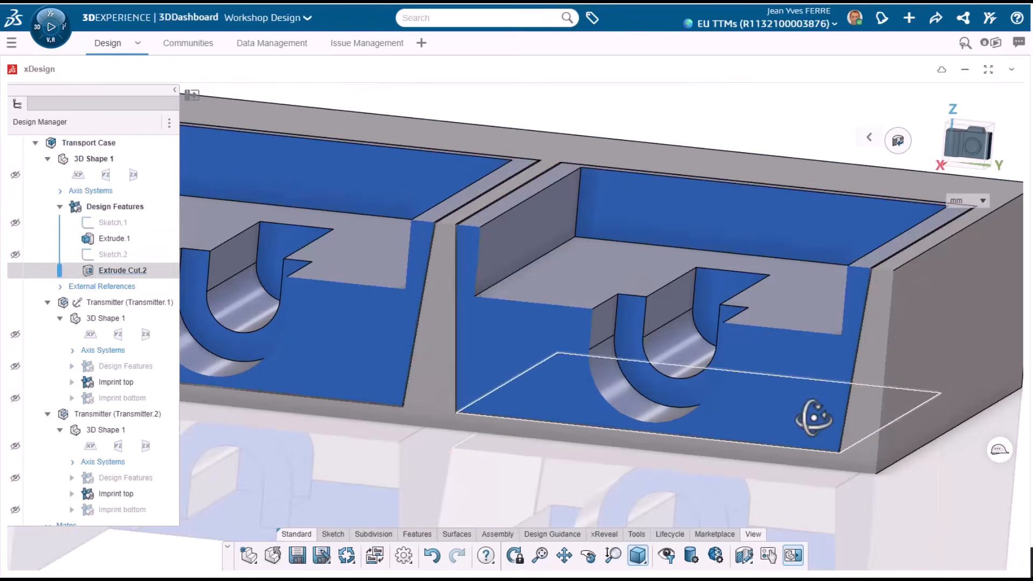
# - Turn off the section view and look over the whole case from above
pyautogui.moveTo(807, 411); pyautogui.dragTo(913, 430, button='middle')
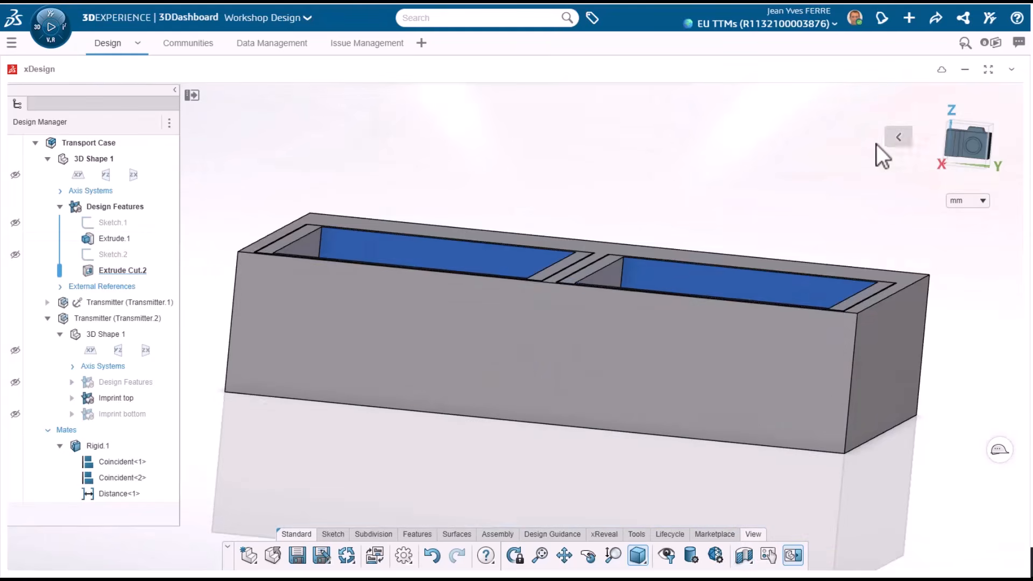
pyautogui.moveTo(882, 152); pyautogui.dragTo(608, 312, button='middle')
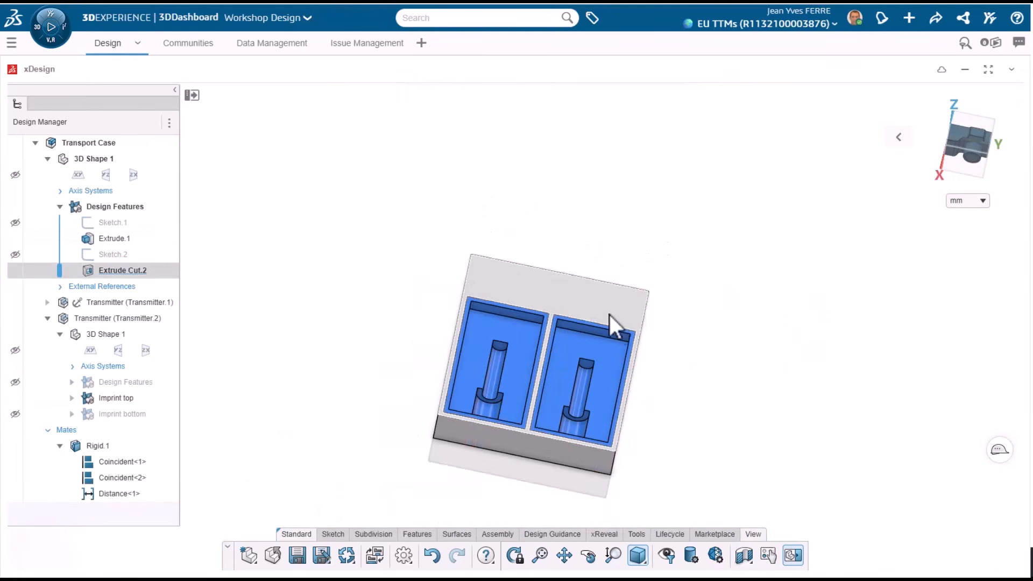
# - Start a sketch on the case's top face and draw a short construction line about 2.5 mm long across the wall between the recesses
pyautogui.click(619, 327)
pyautogui.click(626, 248)
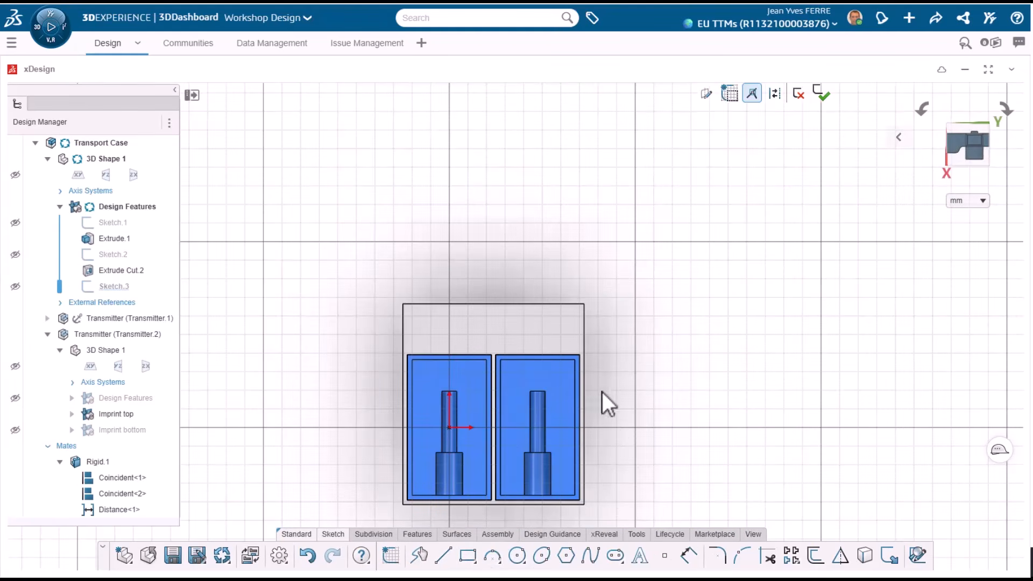
pyautogui.click(473, 559)
pyautogui.scroll(5, 484, 433)
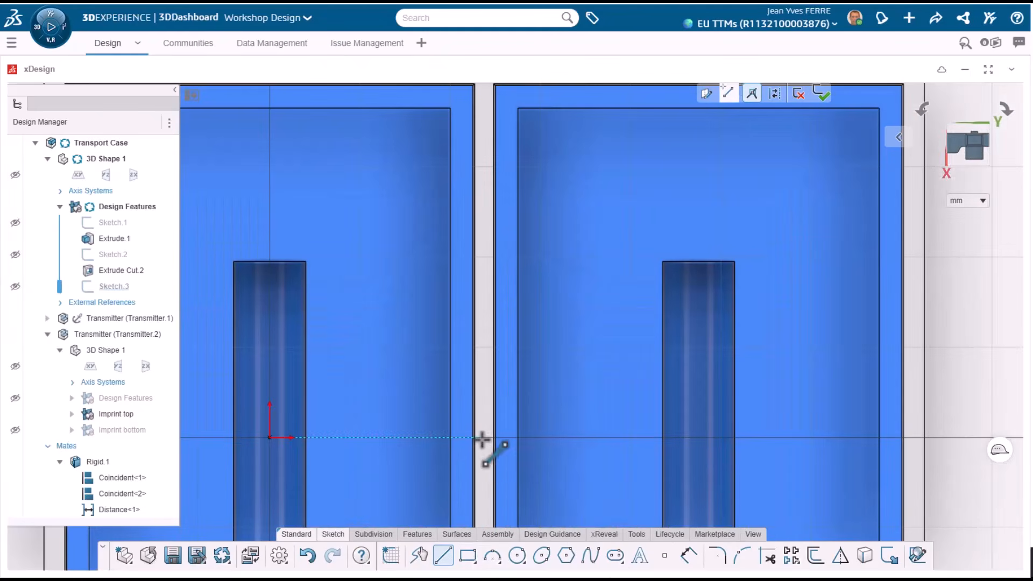
pyautogui.scroll(3, 473, 431)
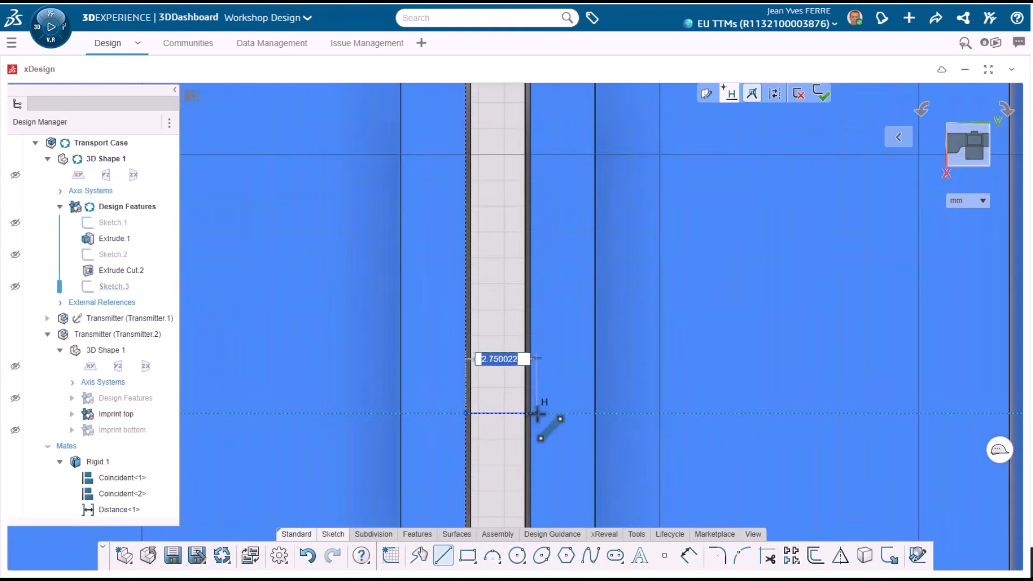
pyautogui.doubleClick(466, 414)
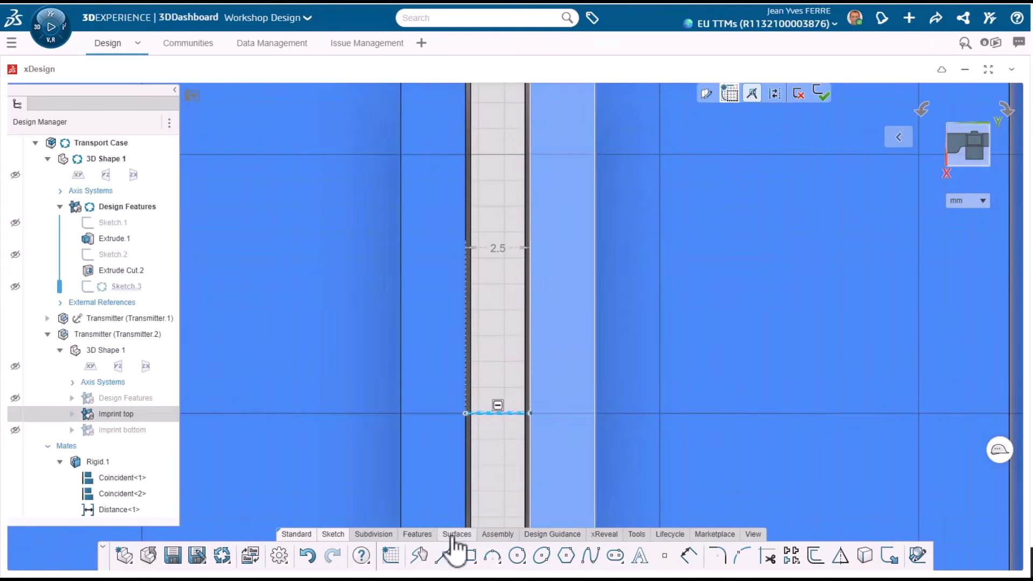
# - Draw a construction centreline from the midpoint of the short line to the case's far edge
pyautogui.click(443, 554)
pyautogui.click(498, 413)
pyautogui.scroll(-5, 498, 413)
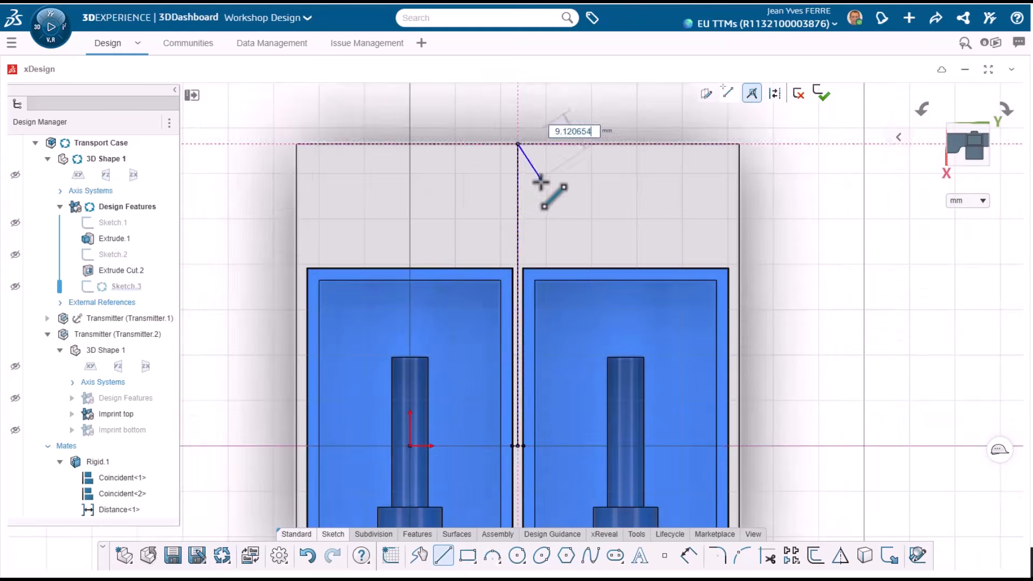
pyautogui.press('Escape')
# - Draw a centre rectangle 16 mm deep on the centreline between the recesses and far edge, with its ends aligned to the recesses' outer edges
pyautogui.click(468, 555)
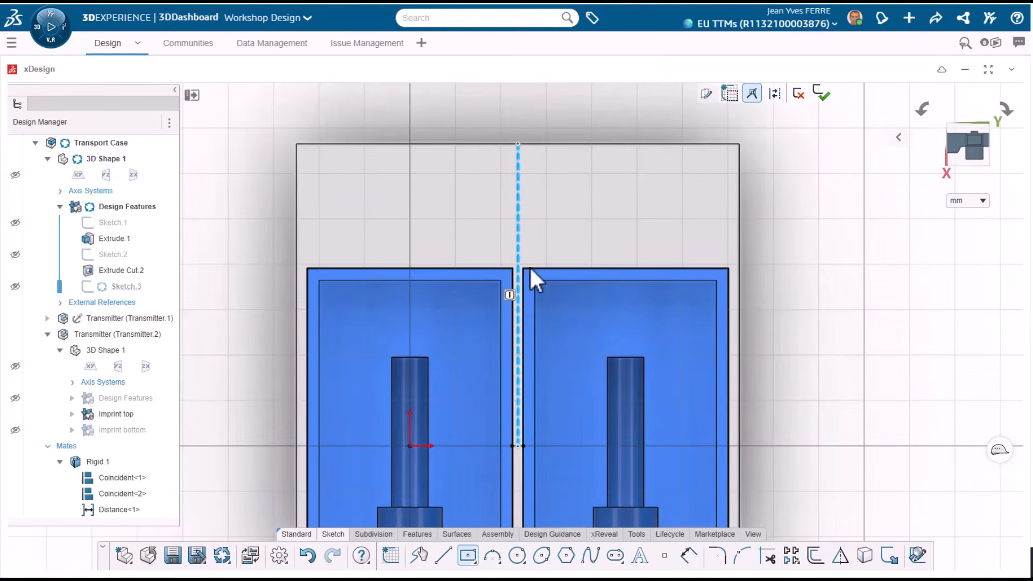
pyautogui.click(518, 224)
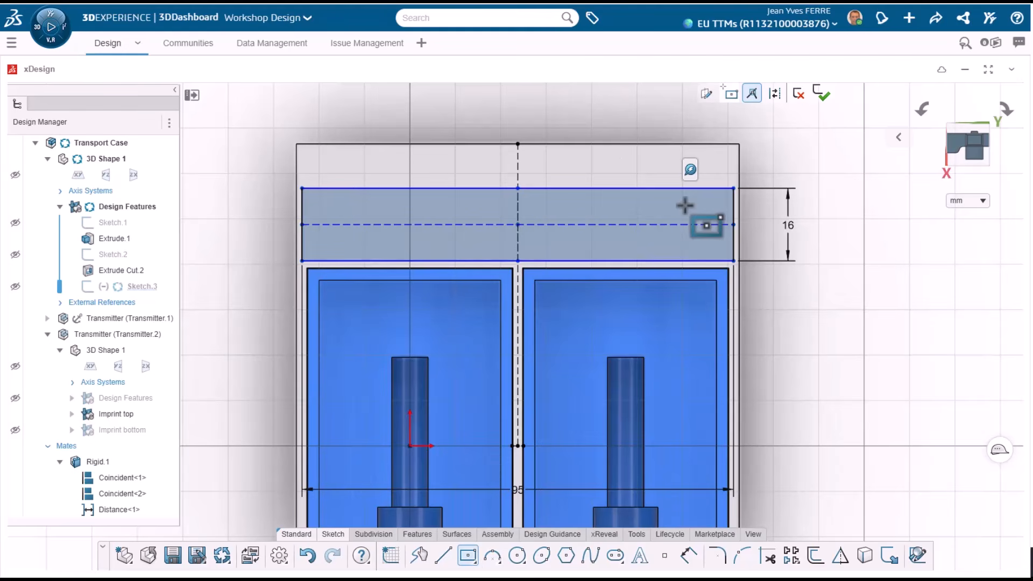
pyautogui.scroll(5, 576, 277)
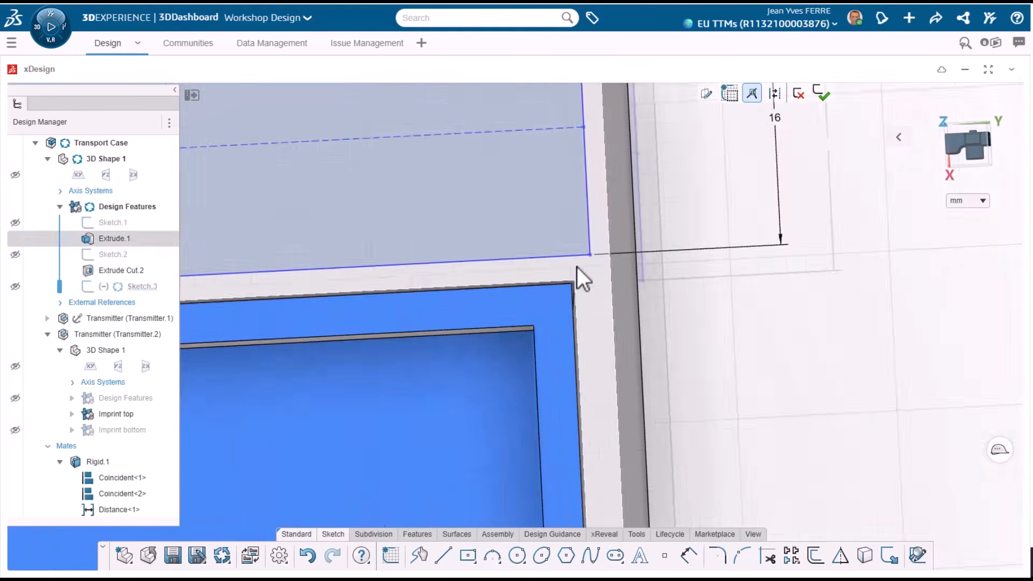
pyautogui.press('Escape')
pyautogui.scroll(-5, 338, 411)
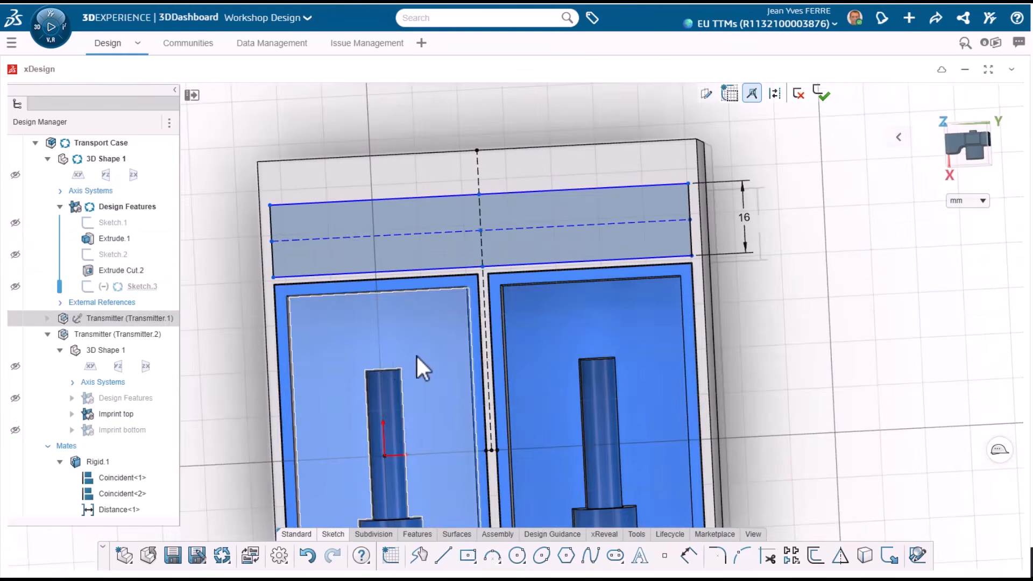
# - Dimension the gap between the rectangle and the adjacent recess edge at 1.9 mm and exit the sketch
pyautogui.scroll(5, 539, 282)
pyautogui.click(690, 555)
pyautogui.click(693, 219)
pyautogui.click(693, 235)
pyautogui.click(935, 179)
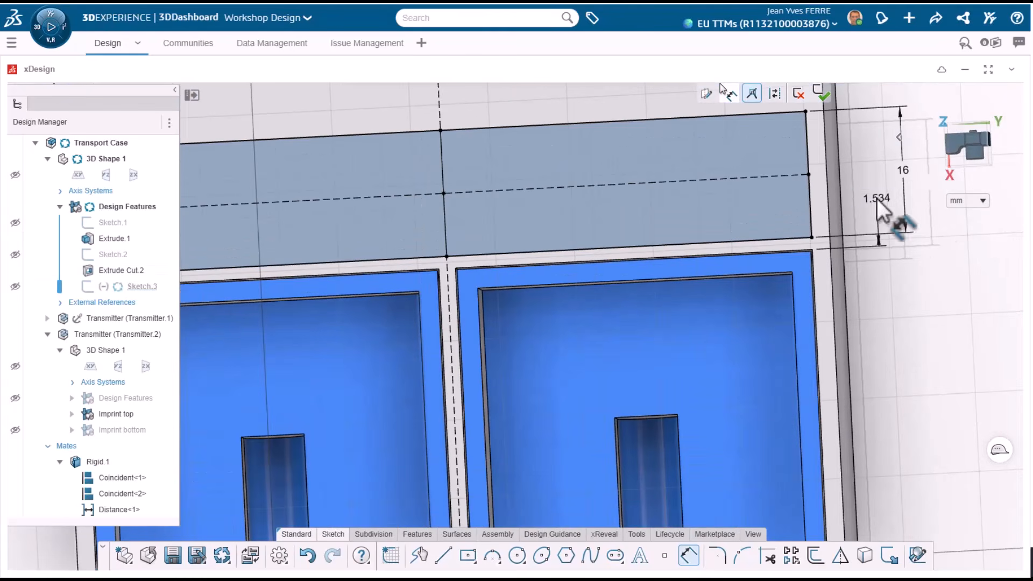
pyautogui.write('1')
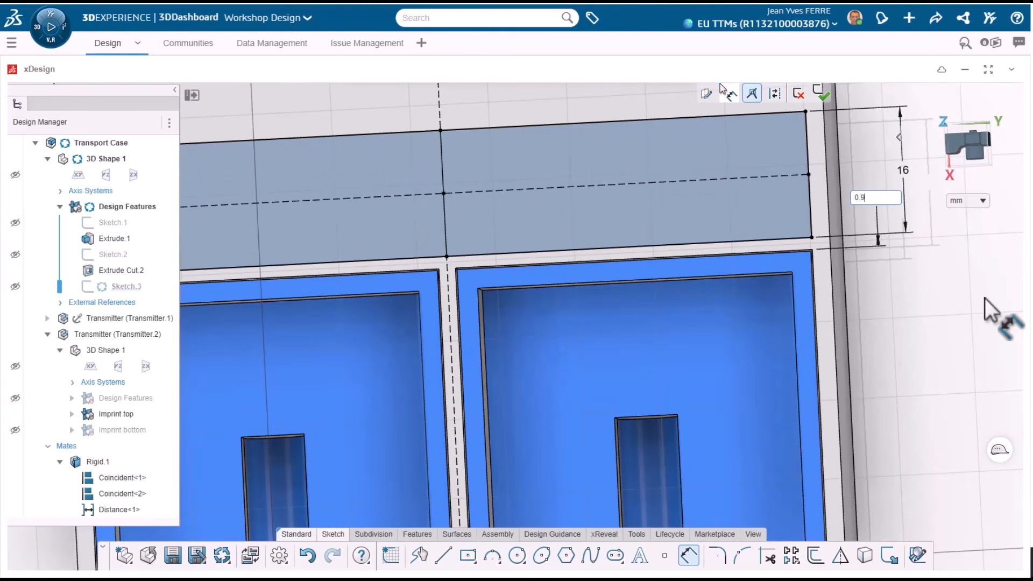
pyautogui.write('.9')
pyautogui.press('Return')
pyautogui.click(821, 93)
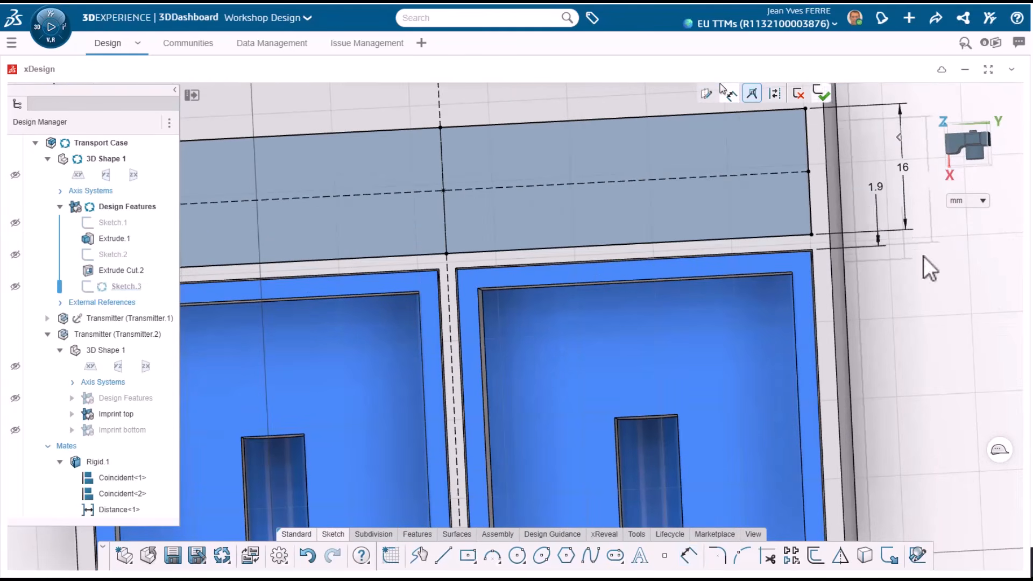
# - Cut the rectangle into the case as a blind solid extrusion 20.2 mm deep
pyautogui.scroll(-2, 700, 253)
pyautogui.moveTo(699, 253); pyautogui.dragTo(599, 379, button='middle')
pyautogui.scroll(-2, 670, 289)
pyautogui.click(418, 534)
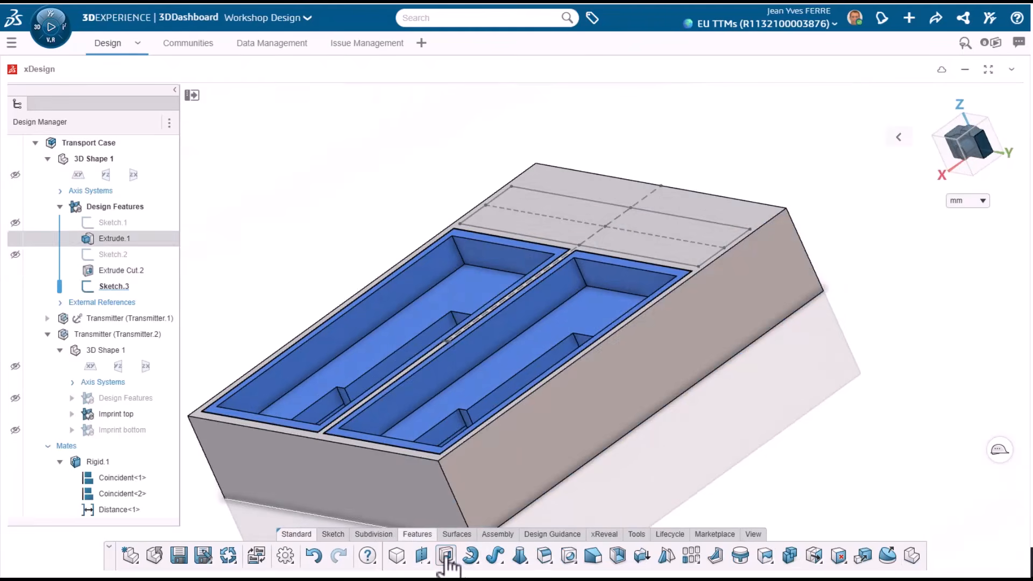
pyautogui.click(448, 557)
pyautogui.click(663, 228)
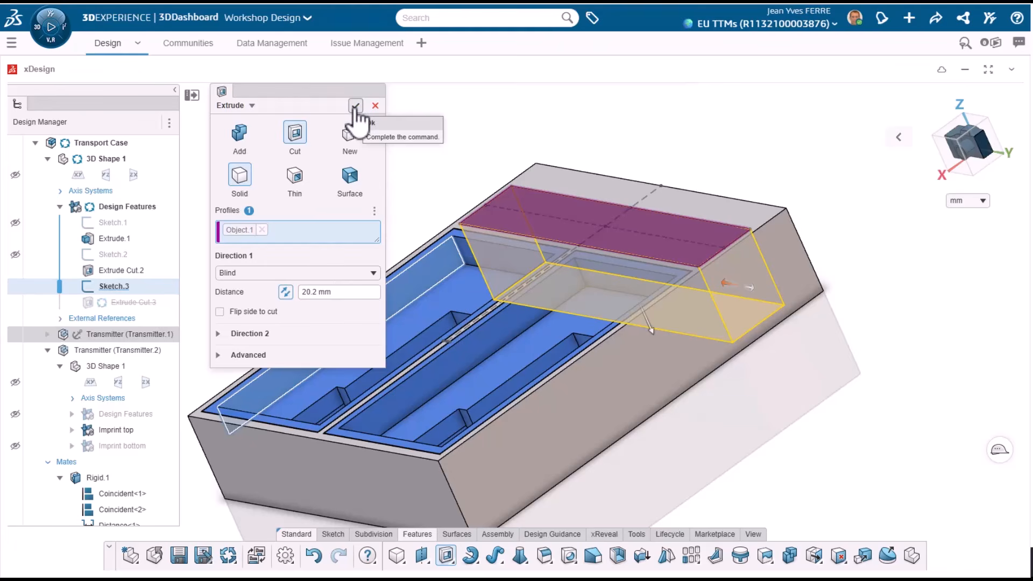
pyautogui.press('Return')
pyautogui.moveTo(682, 289); pyautogui.dragTo(520, 427, button='middle')
pyautogui.moveTo(478, 401); pyautogui.dragTo(641, 371, button='middle')
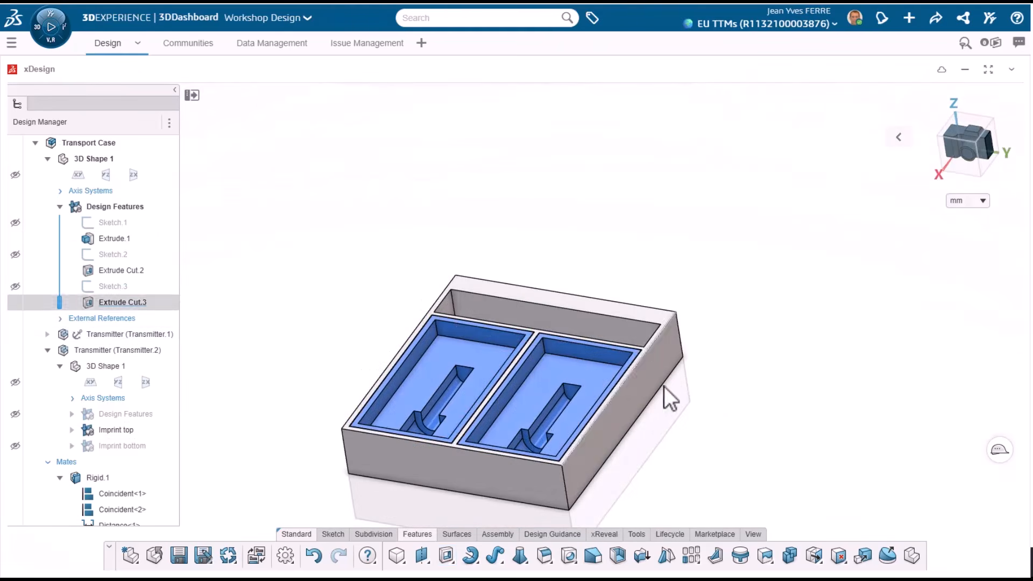
# - Fillet the case's four vertical corner edges and its bottom face with a constant 4 mm radius
pyautogui.click(544, 555)
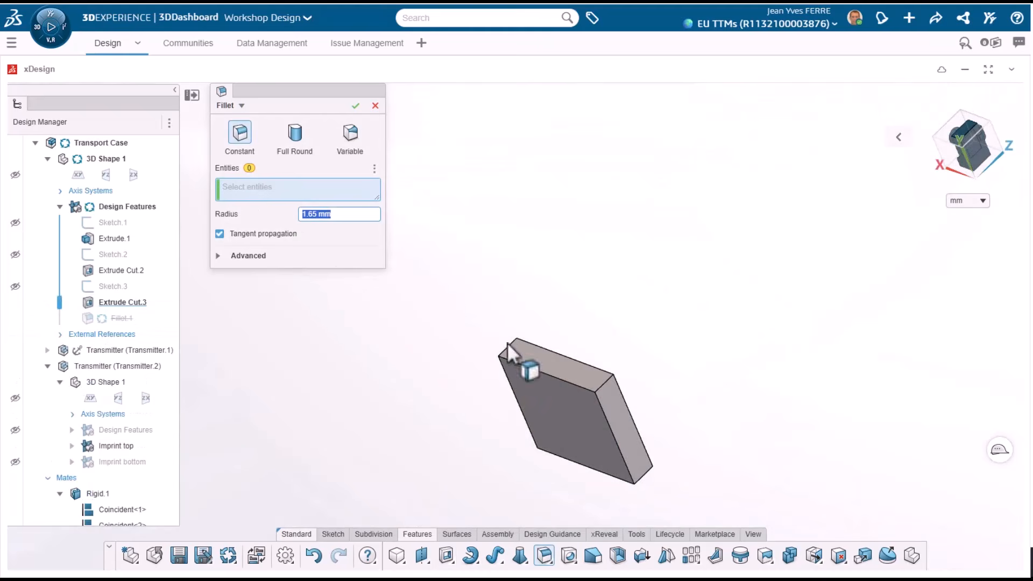
pyautogui.click(509, 347)
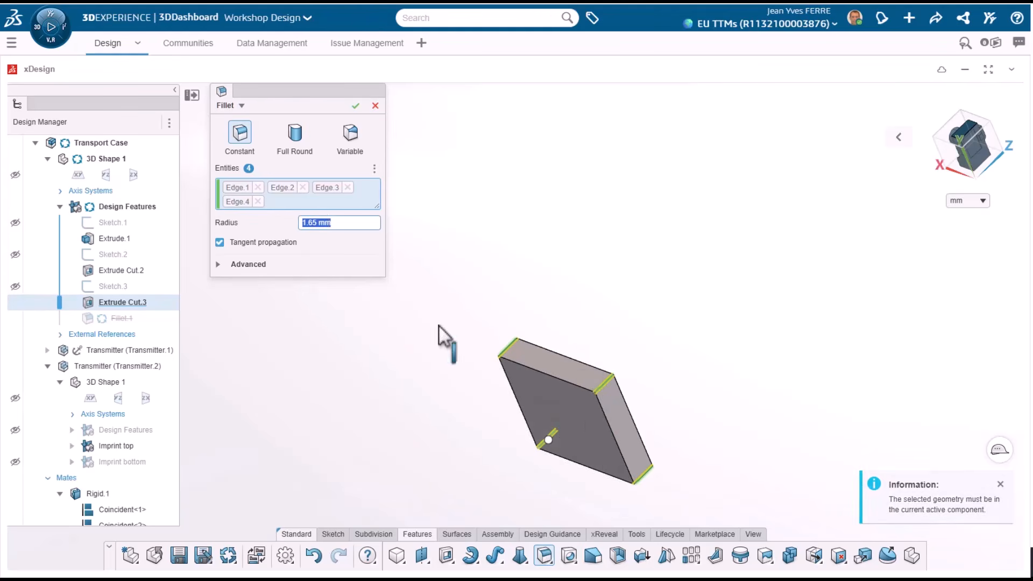
pyautogui.moveTo(532, 401); pyautogui.dragTo(525, 425, button='middle')
pyautogui.click(622, 408)
pyautogui.scroll(7, 624, 401)
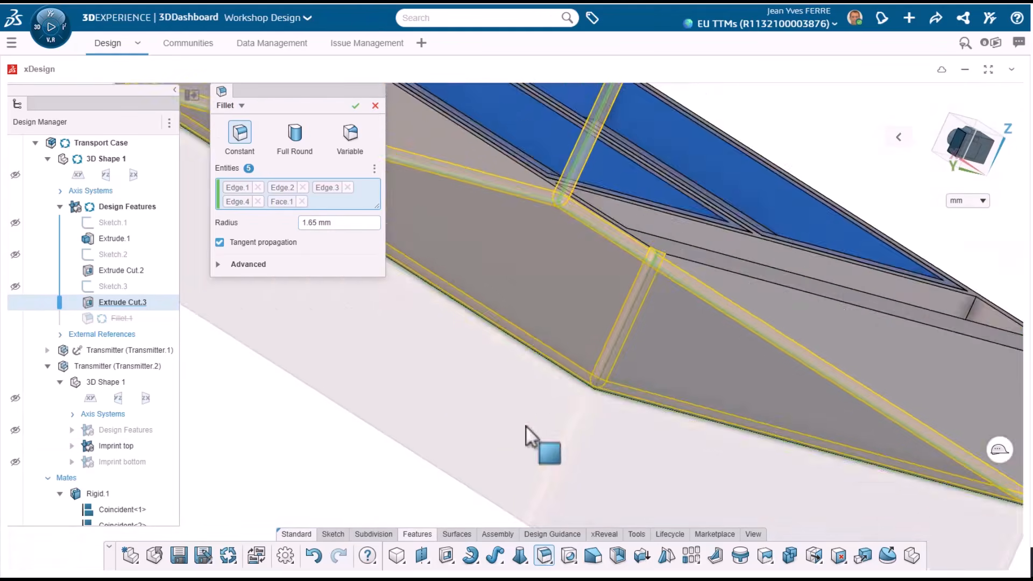
pyautogui.scroll(-5, 525, 425)
pyautogui.scroll(2, 580, 279)
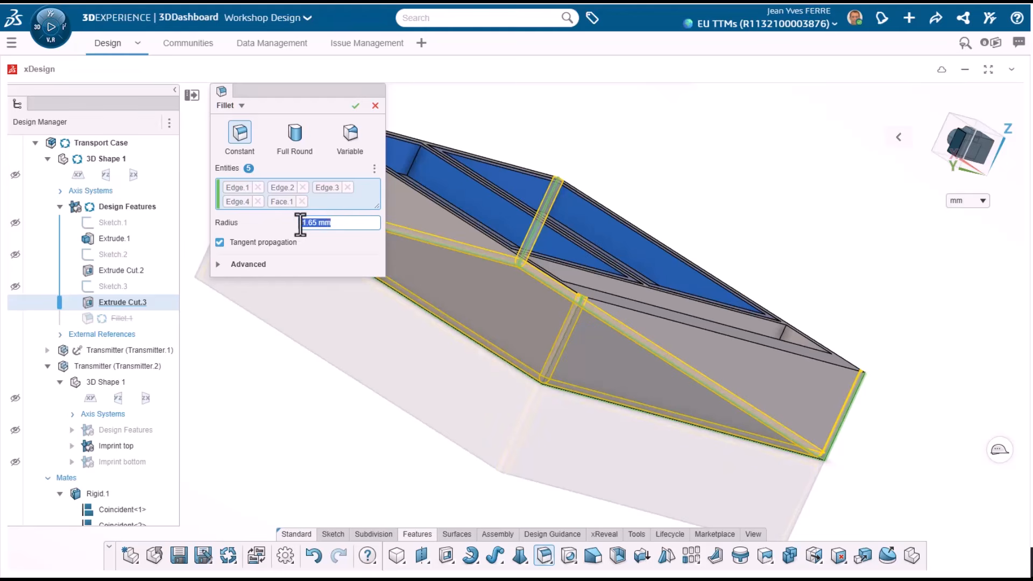
pyautogui.press('Return')
pyautogui.moveTo(636, 309); pyautogui.dragTo(699, 349, button='middle')
pyautogui.scroll(-2, 357, 373)
pyautogui.moveTo(357, 373); pyautogui.dragTo(301, 323, button='middle')
pyautogui.scroll(4, 321, 337)
pyautogui.scroll(-2, 301, 323)
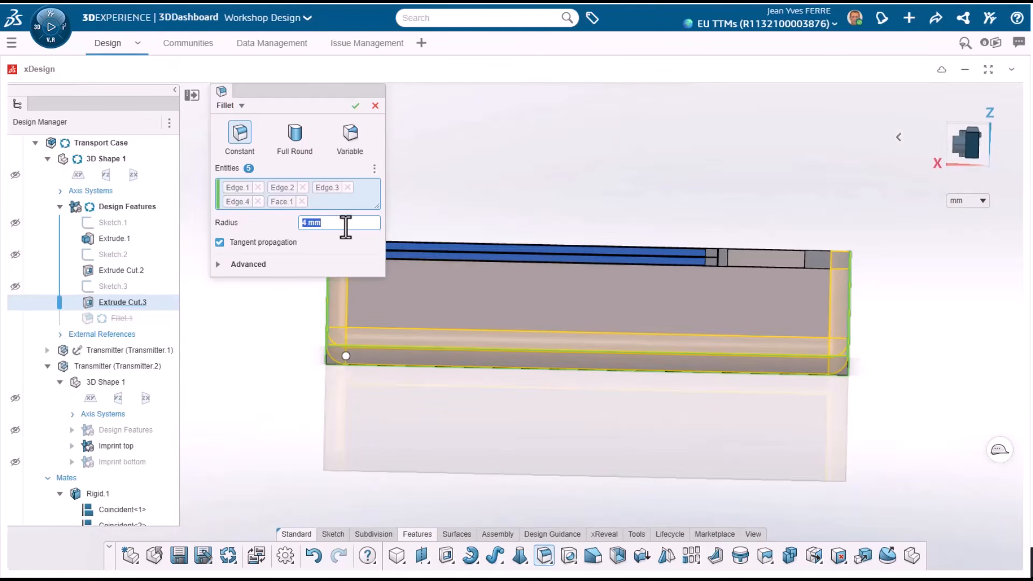
pyautogui.click(355, 106)
# - Section the case about 7 mm in from the outer side face alongside one recess
pyautogui.moveTo(560, 145); pyautogui.dragTo(595, 369, button='middle')
pyautogui.click(595, 371)
pyautogui.click(753, 533)
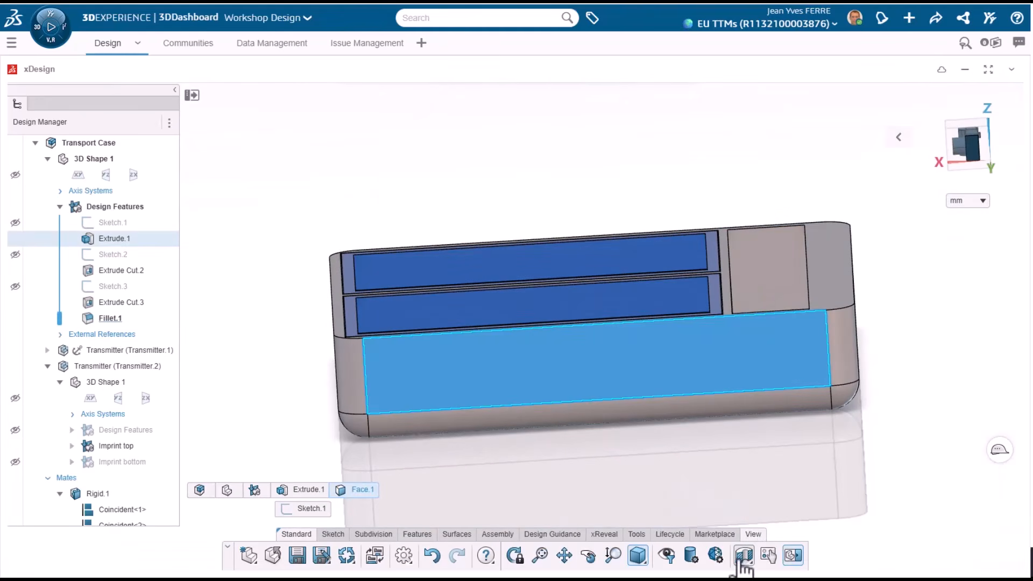
pyautogui.click(793, 554)
pyautogui.moveTo(683, 480); pyautogui.dragTo(618, 396, button='middle')
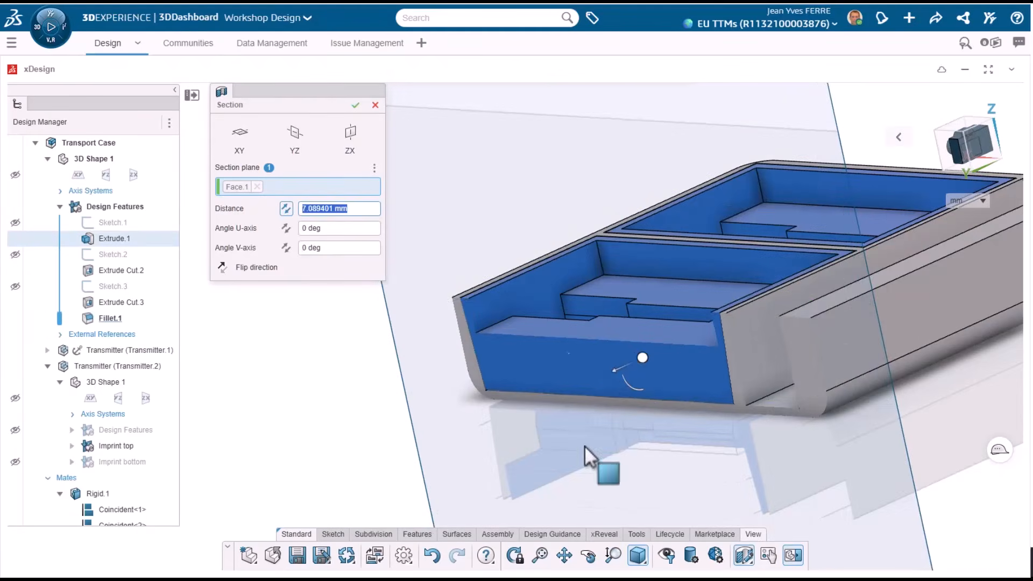
pyautogui.moveTo(584, 445); pyautogui.dragTo(915, 323, button='middle')
# - Section the case from the outer face beside the long compartment and examine the wall around its filleted bottom corner
pyautogui.click(828, 352)
pyautogui.click(257, 186)
pyautogui.click(822, 341)
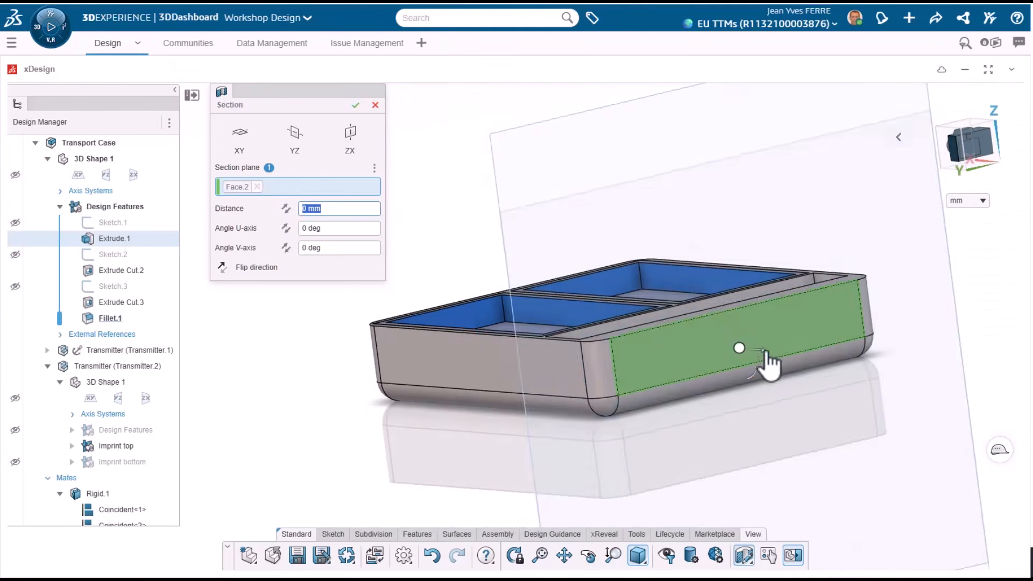
pyautogui.moveTo(765, 350); pyautogui.dragTo(740, 367)
pyautogui.moveTo(739, 366); pyautogui.dragTo(849, 353, button='middle')
pyautogui.press('Return')
pyautogui.scroll(5, 853, 353)
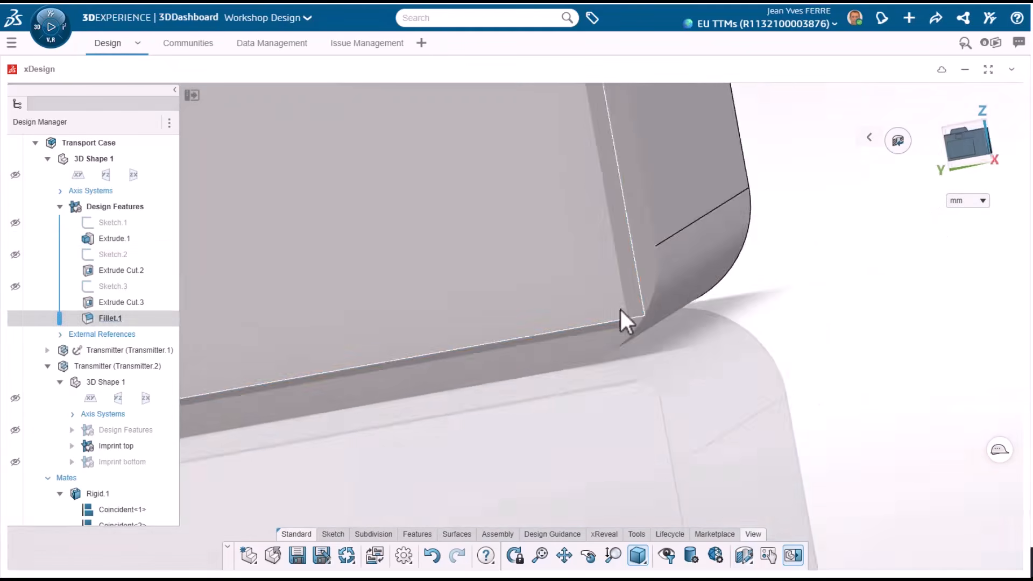
pyautogui.moveTo(620, 308); pyautogui.dragTo(661, 343, button='middle')
pyautogui.scroll(-5, 592, 371)
pyautogui.scroll(-1, 134, 511)
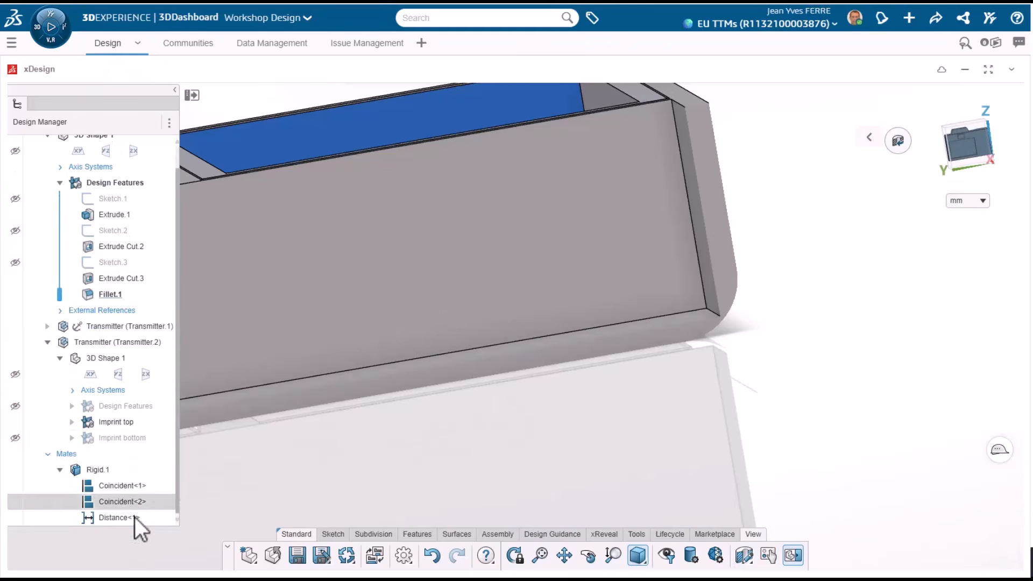
# - Reopen the long compartment's cut, set its depth to 18 mm and confirm the feature
pyautogui.doubleClick(110, 278)
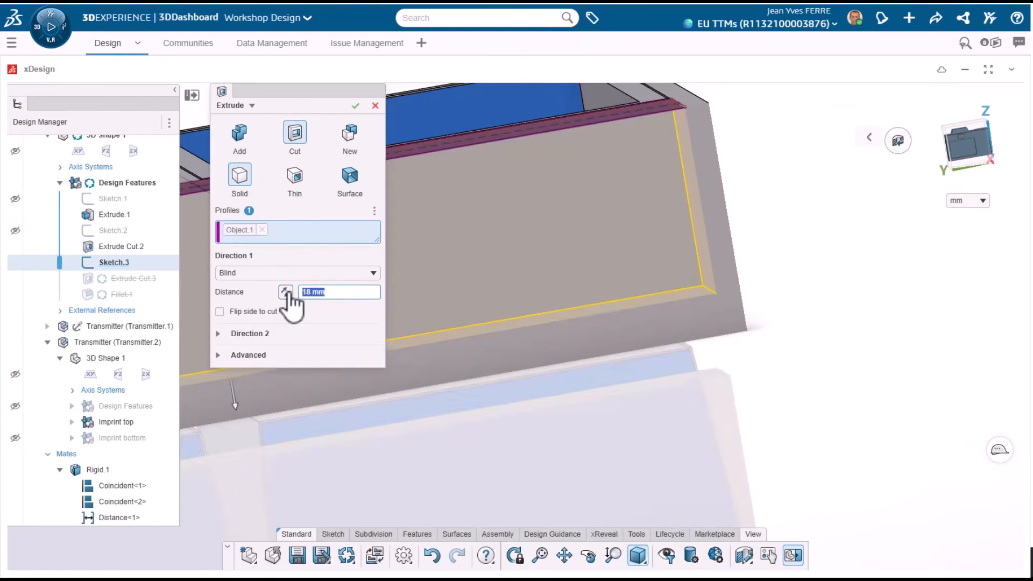
pyautogui.click(355, 106)
pyautogui.scroll(-4, 694, 333)
pyautogui.moveTo(694, 333); pyautogui.dragTo(376, 441, button='middle')
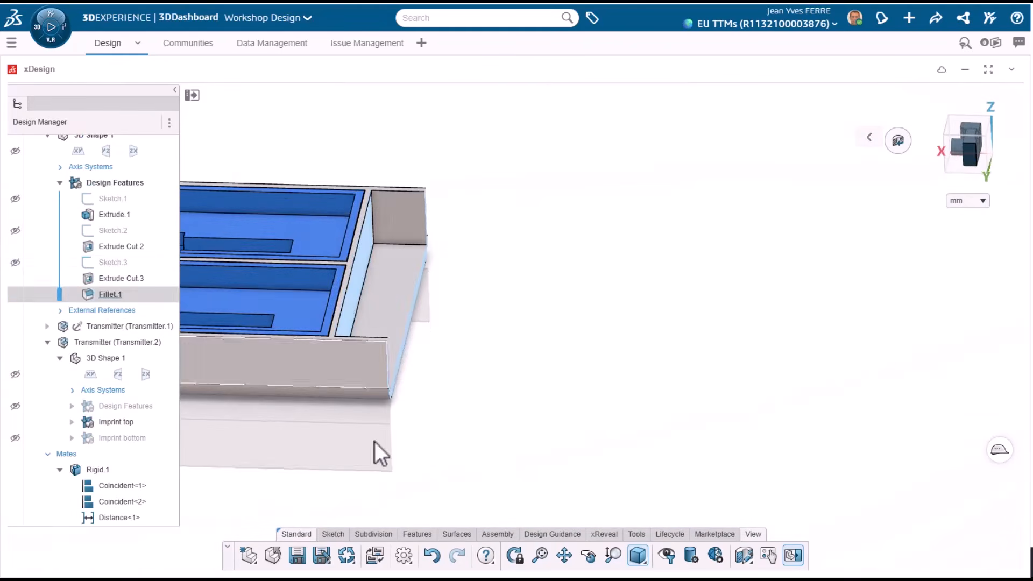
# - Edit the long compartment's sketch and set the 16 mm side of the rectangle to 18 mm
pyautogui.click(124, 280)
pyautogui.doubleClick(125, 262)
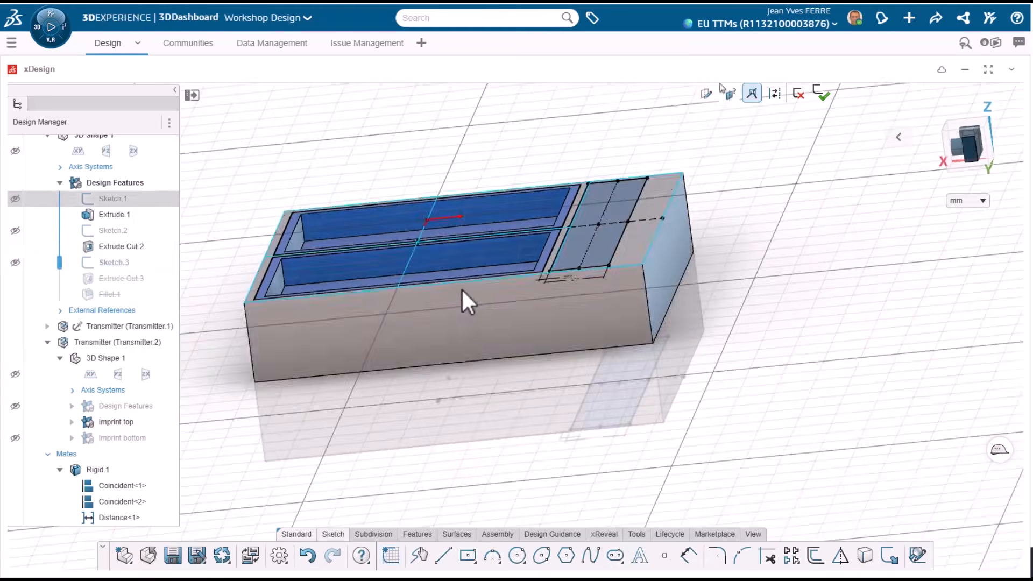
pyautogui.moveTo(588, 351); pyautogui.dragTo(583, 344, button='middle')
pyautogui.scroll(4, 583, 344)
pyautogui.doubleClick(578, 329)
pyautogui.write('18')
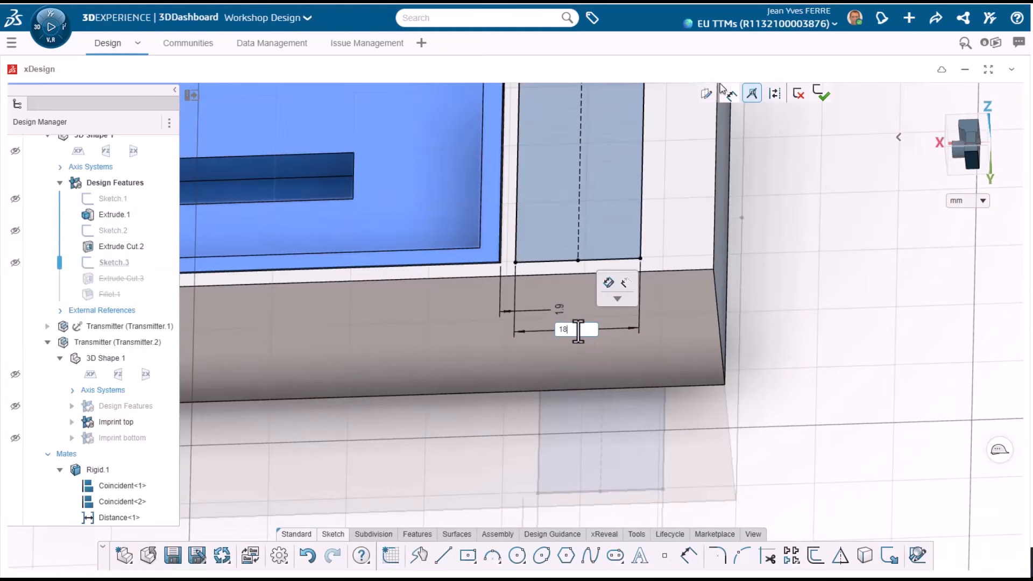
pyautogui.press('Return')
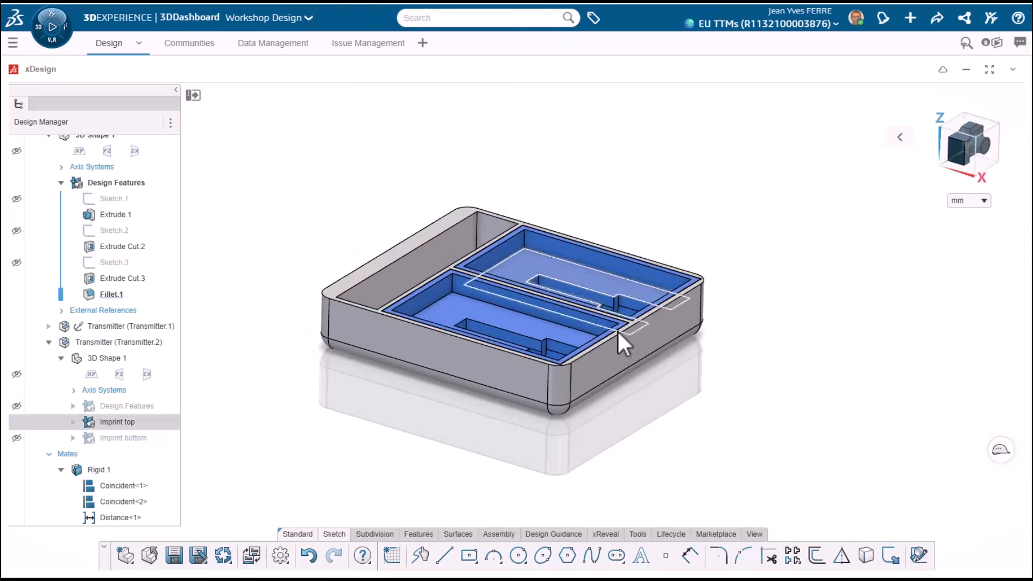
# - Hide the transmitter's top imprint and show its bottom imprint
pyautogui.click(17, 422)
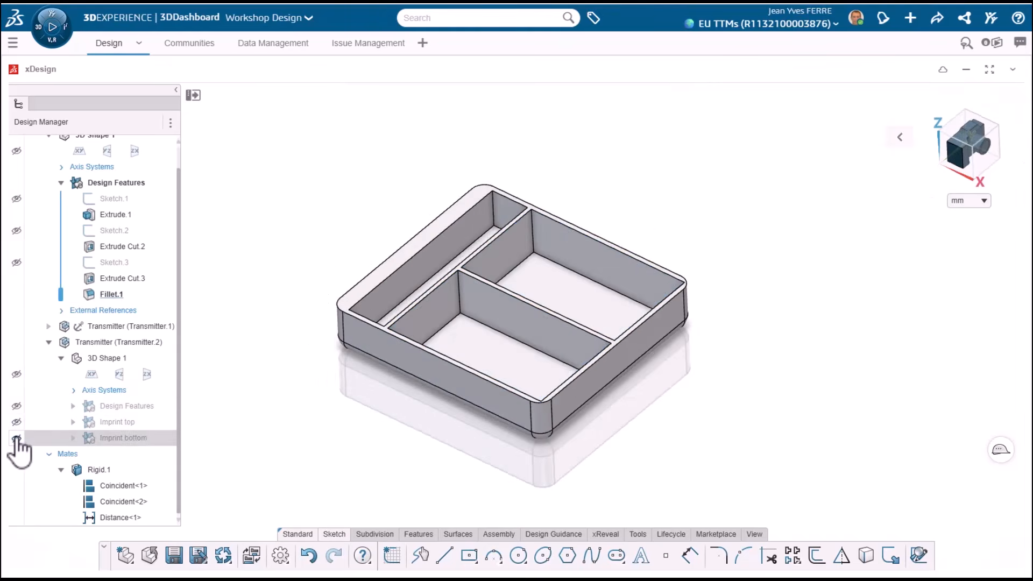
pyautogui.click(16, 442)
pyautogui.moveTo(397, 434); pyautogui.dragTo(454, 372, button='middle')
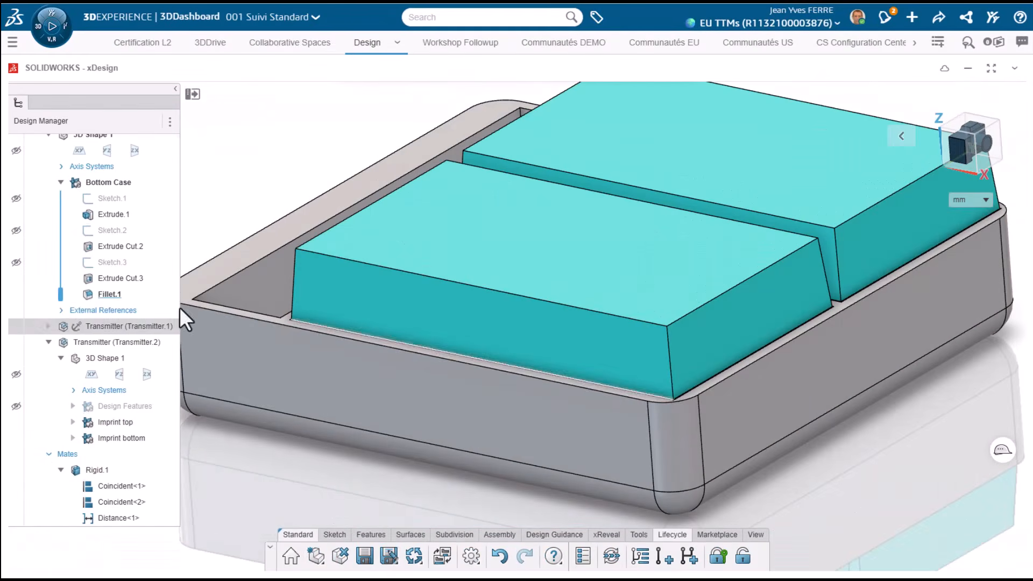
# - Add a new ordered geometrical set to the case's 3D shape and rename it Top Case
pyautogui.scroll(1, 58, 293)
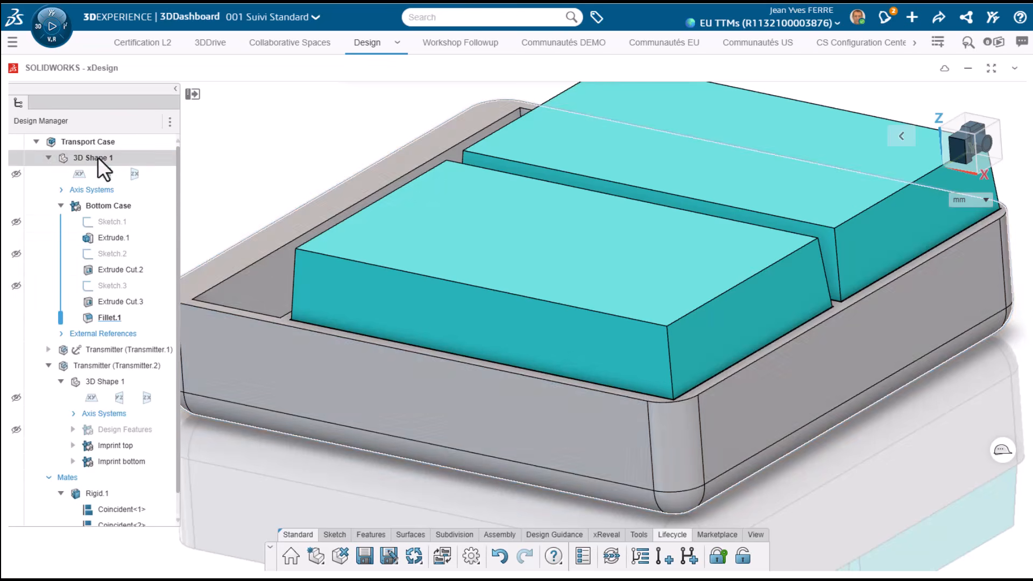
pyautogui.click(98, 157)
pyautogui.click(130, 223)
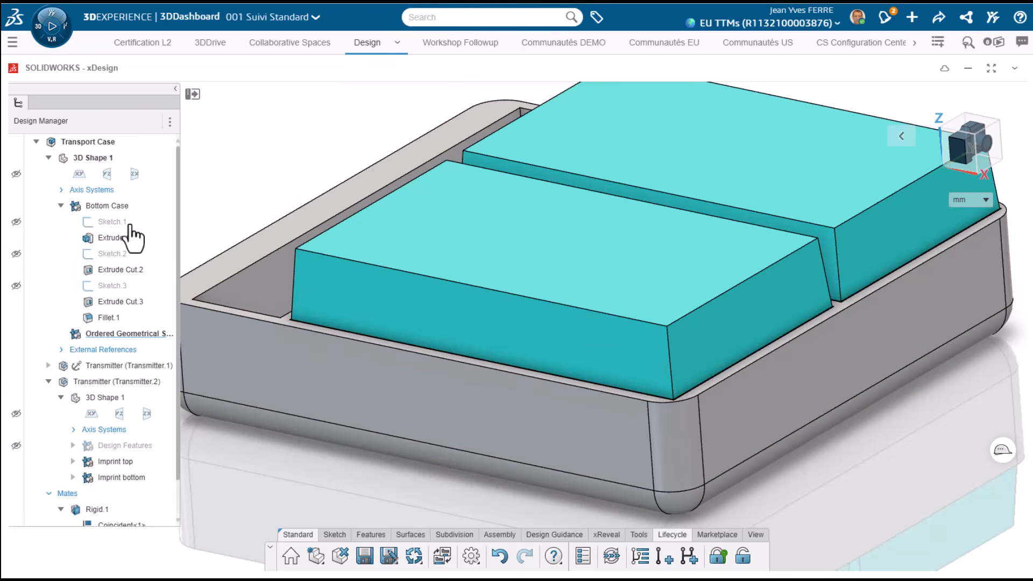
pyautogui.click(117, 339)
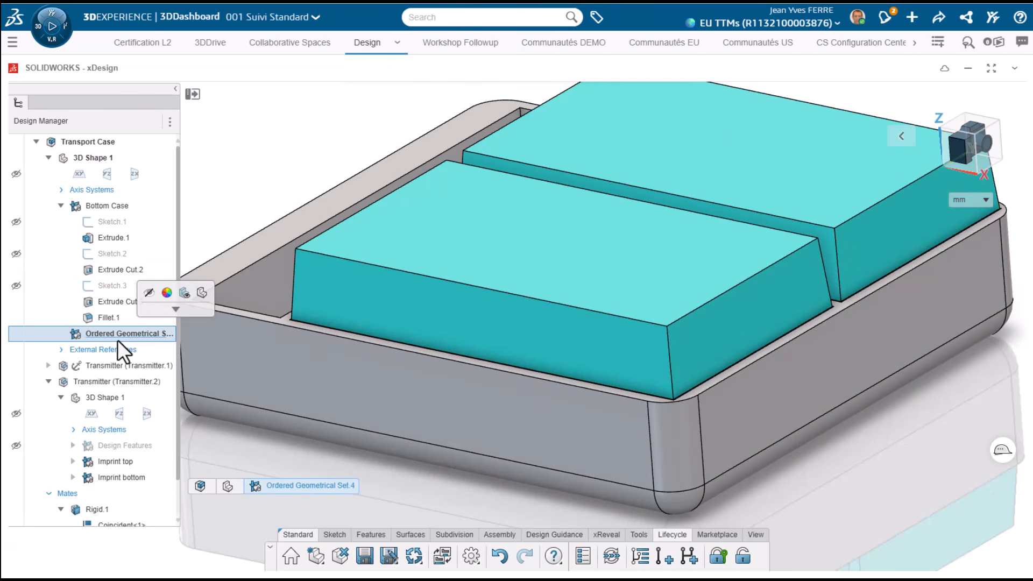
pyautogui.click(117, 341)
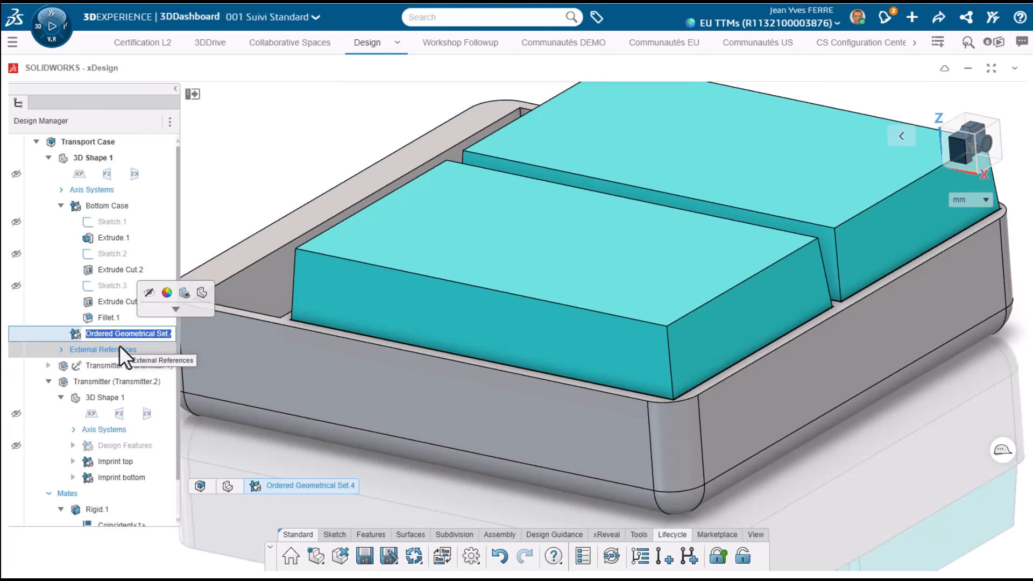
pyautogui.write('Top Case')
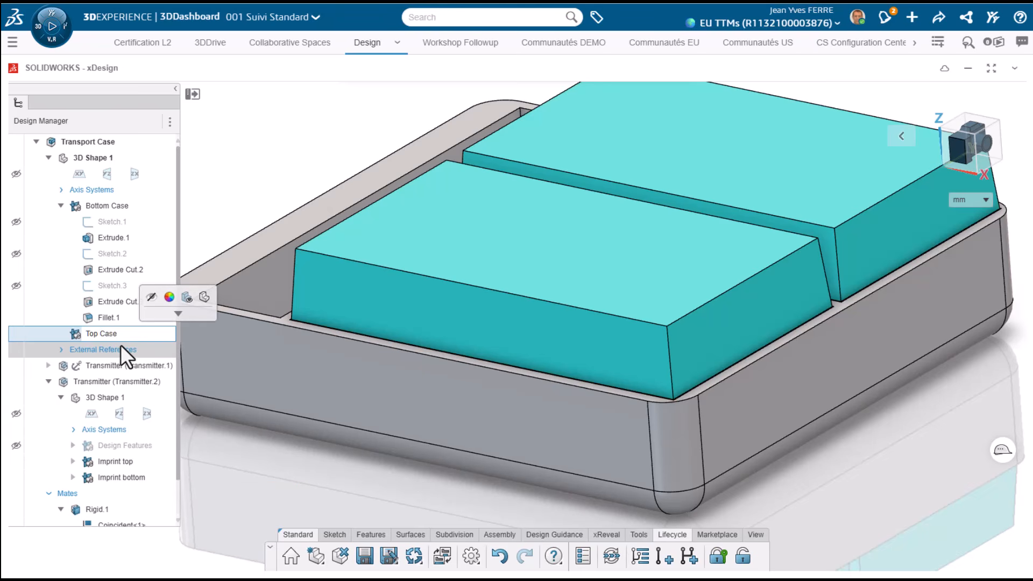
pyautogui.press('Return')
pyautogui.click(94, 333)
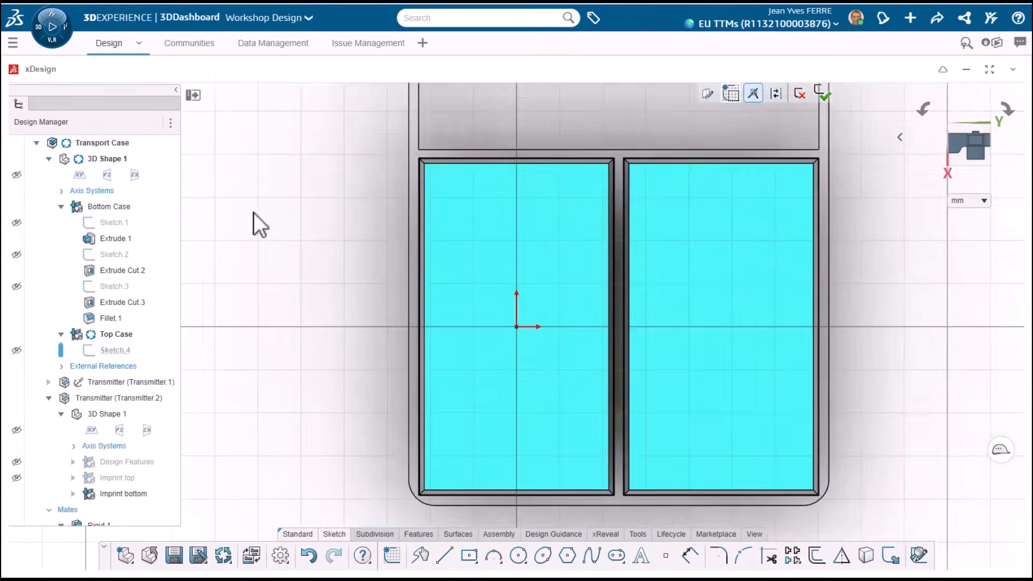
# - Extrude the case's outer contour 15 mm upward in the Top Case set and fillet its upper edges
pyautogui.scroll(-3, 516, 248)
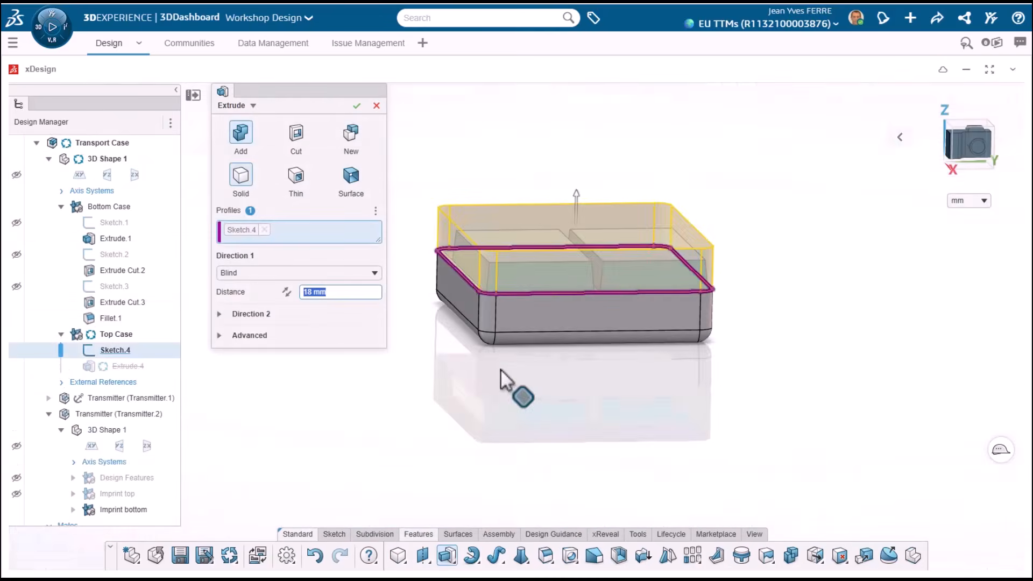
pyautogui.moveTo(500, 370); pyautogui.dragTo(531, 316, button='middle')
pyautogui.scroll(5, 413, 269)
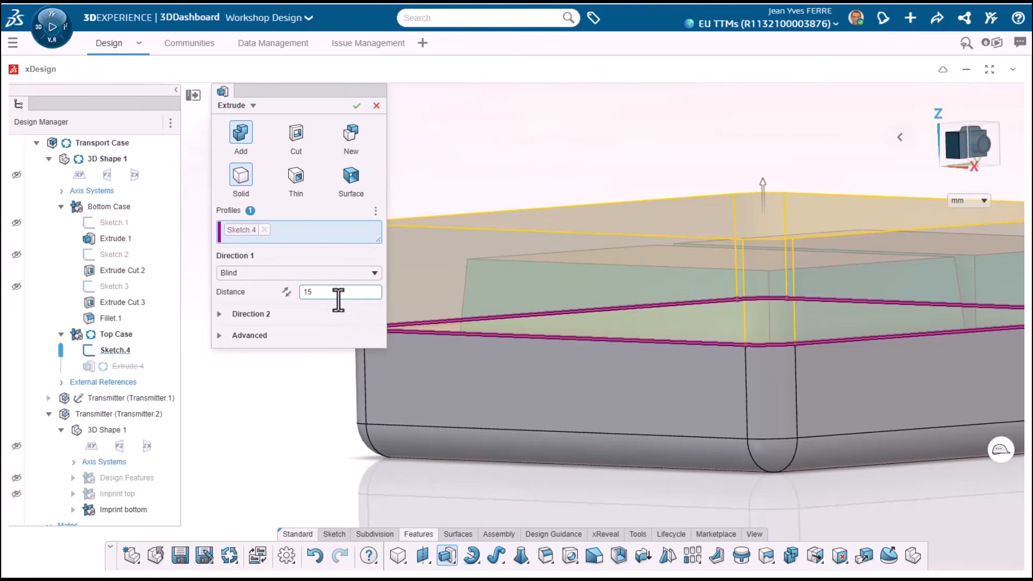
pyautogui.press('Return')
pyautogui.click(473, 231)
pyautogui.click(545, 555)
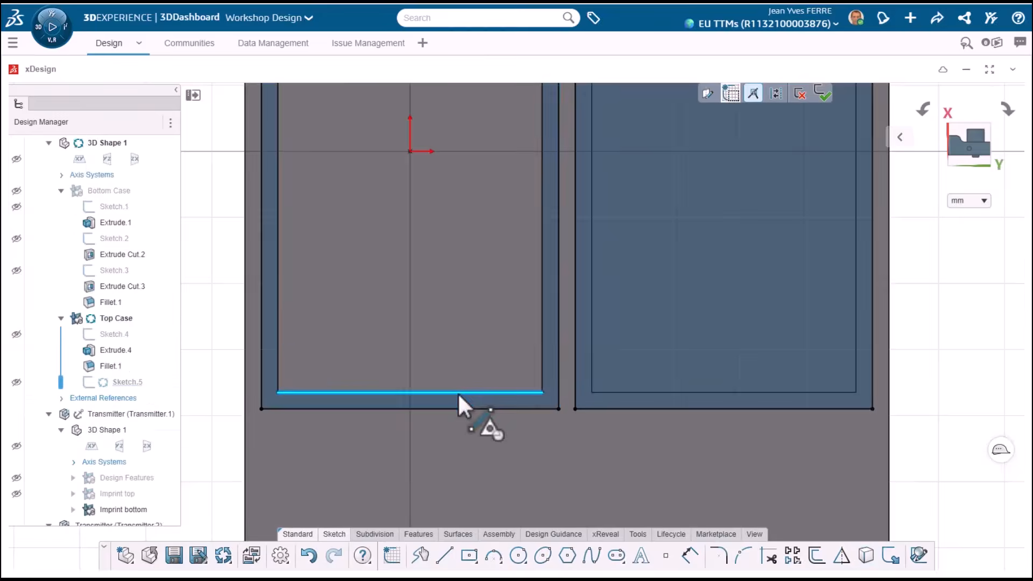
# - Cut the transmitter imprint recesses 12.7 mm into the top case, offsetting their outline by 0.2 mm with the base as construction
pyautogui.click(461, 397)
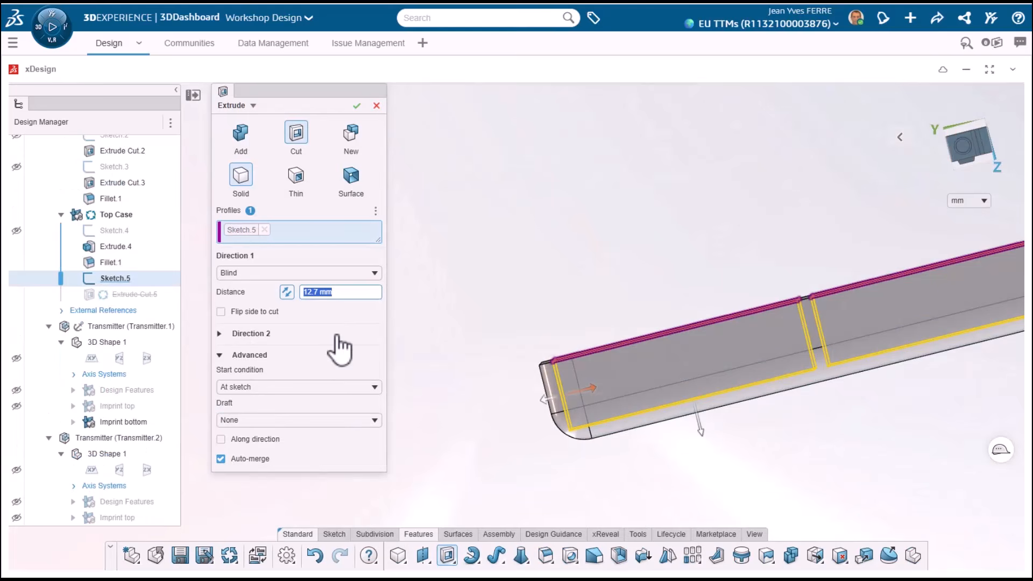
pyautogui.click(356, 107)
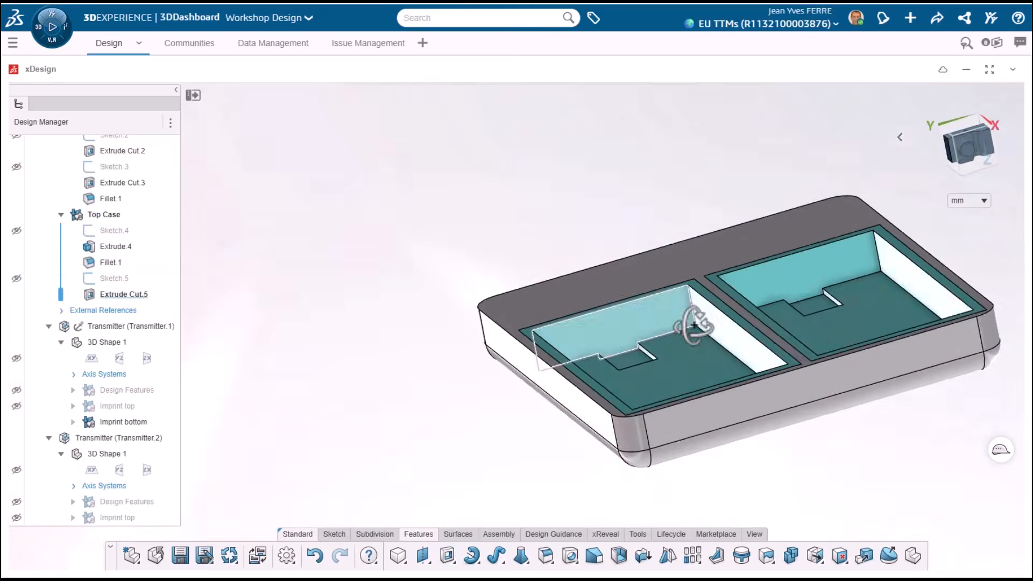
pyautogui.click(356, 105)
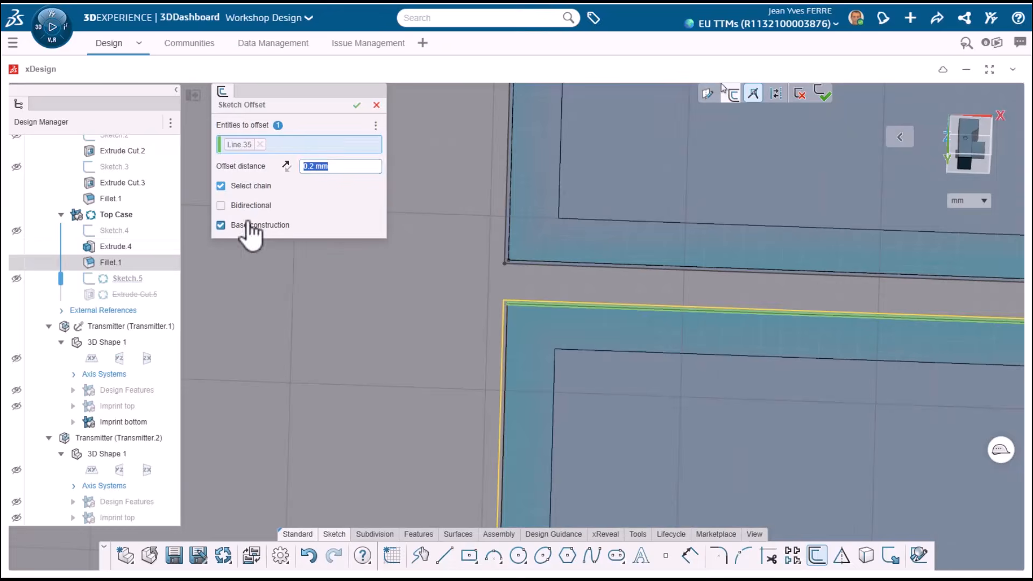
pyautogui.press('Return')
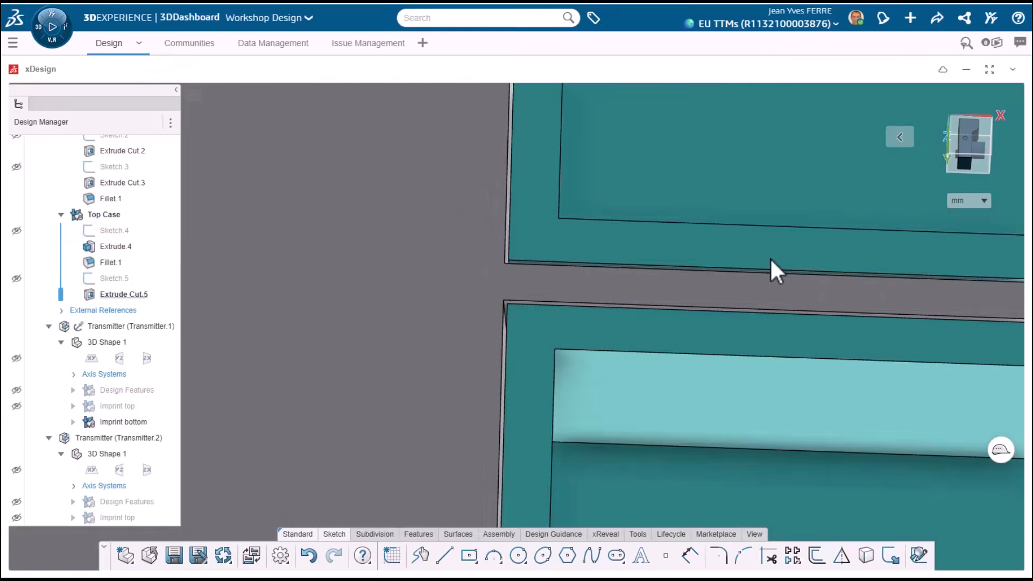
# - Section the top case lengthwise and then parallel to its end face to examine the clearance around both transmitter imprints
pyautogui.click(754, 534)
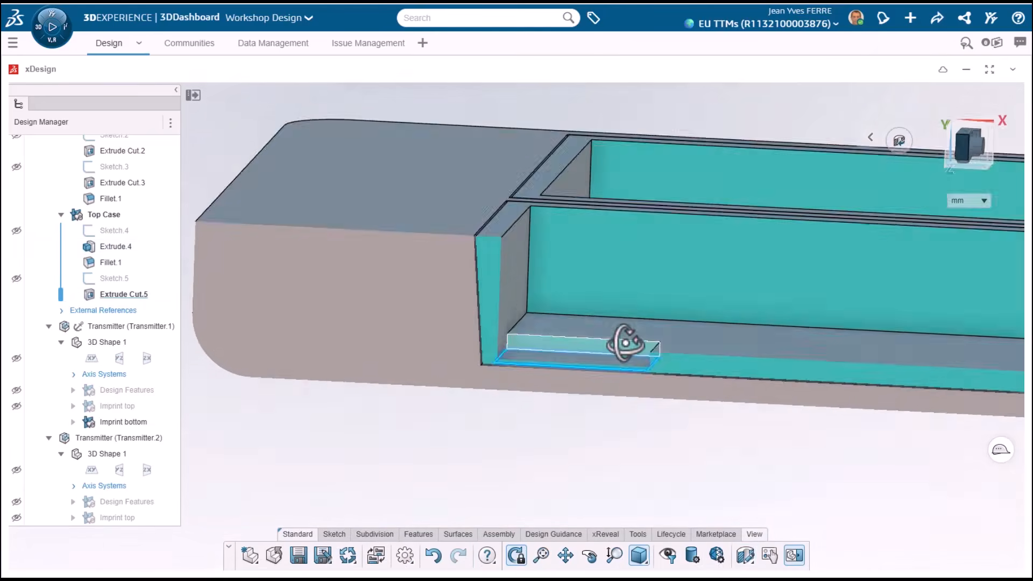
pyautogui.scroll(-4, 625, 343)
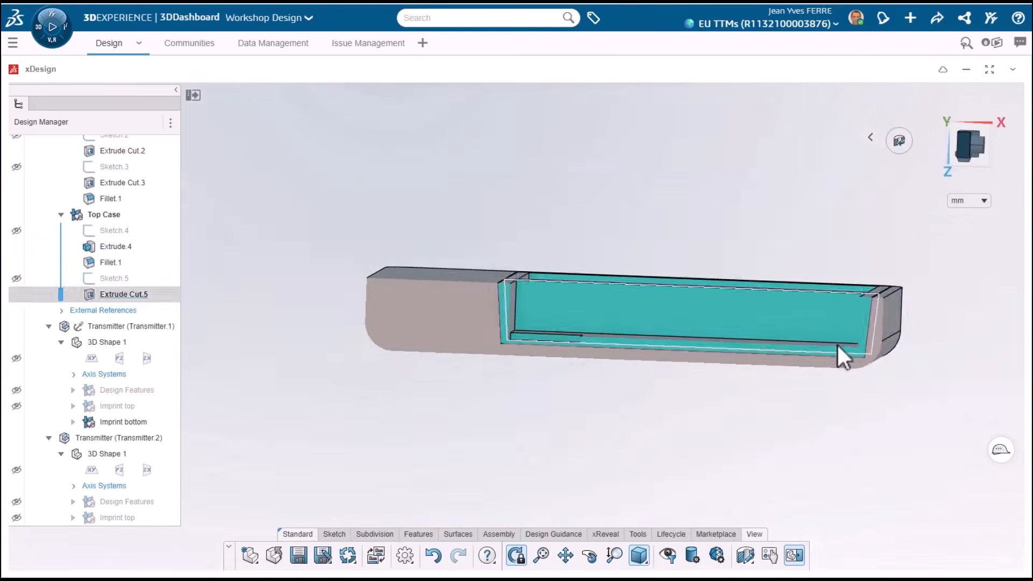
pyautogui.scroll(4, 837, 345)
pyautogui.click(935, 294)
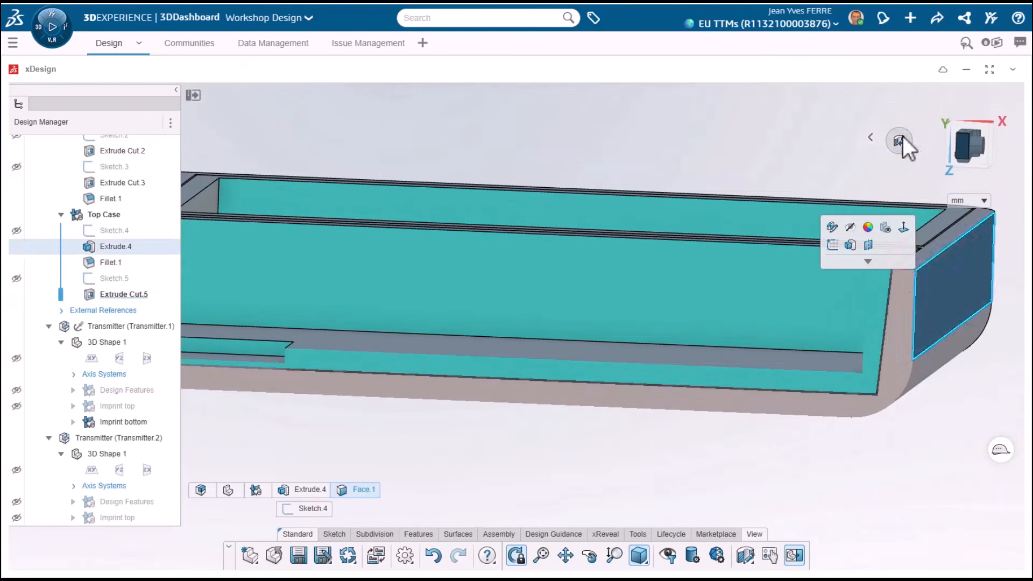
pyautogui.click(899, 140)
pyautogui.click(745, 555)
pyautogui.moveTo(976, 325); pyautogui.dragTo(845, 338)
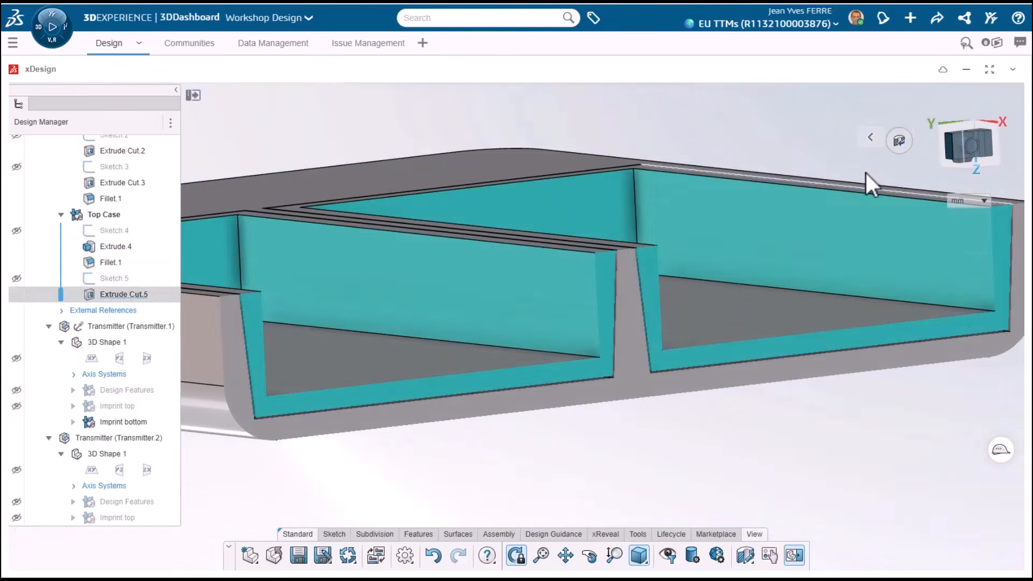
pyautogui.moveTo(872, 185)
pyautogui.mouseDown(button='middle')
pyautogui.moveTo(461, 358)
pyautogui.moveTo(384, 310)
pyautogui.moveTo(525, 376)
pyautogui.moveTo(529, 389)
pyautogui.mouseUp(button='middle')
# - Show the long compartment's sketch and project its rectangle into a new sketch in the top case
pyautogui.scroll(3, 121, 306)
pyautogui.click(109, 288)
pyautogui.click(140, 222)
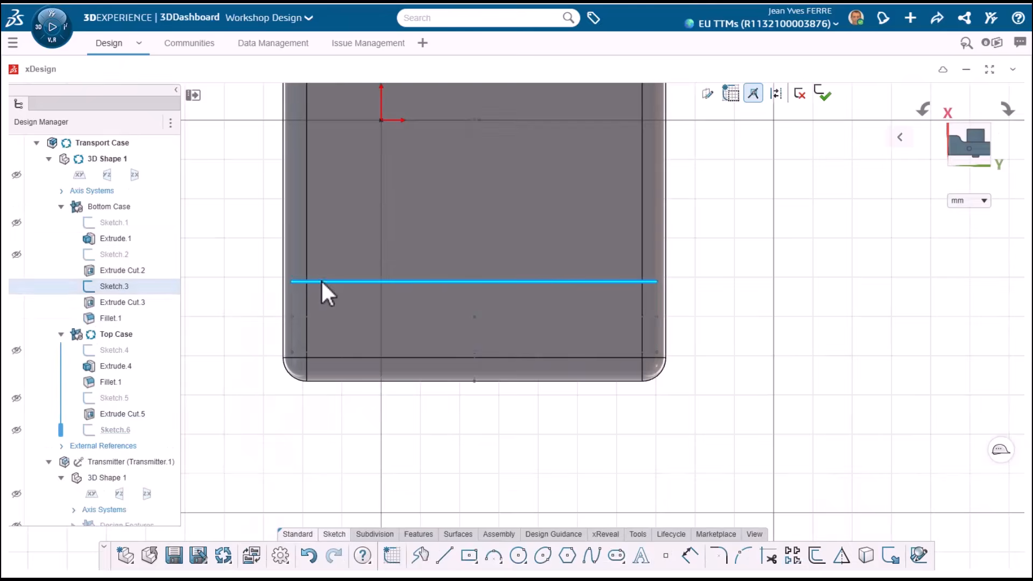
pyautogui.click(865, 559)
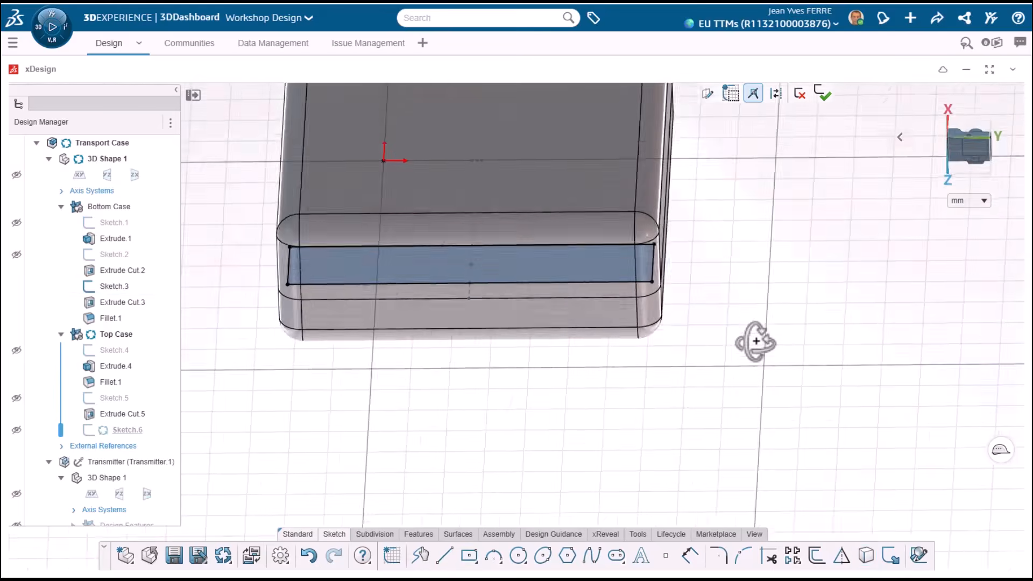
pyautogui.click(820, 97)
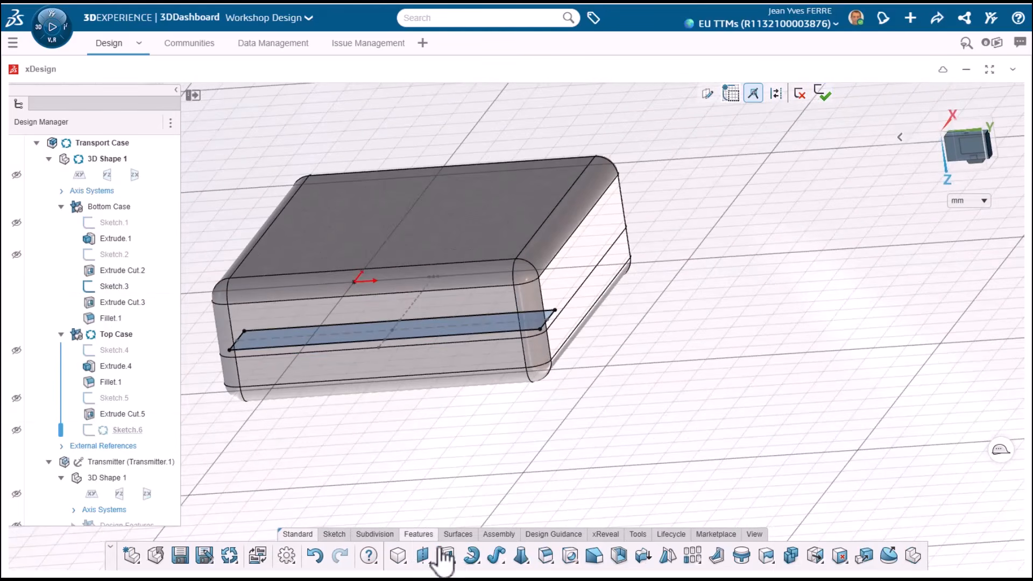
# - Extrude-cut the projected compartment rectangle 10 mm into the top case
pyautogui.click(447, 555)
pyautogui.moveTo(474, 423); pyautogui.dragTo(334, 307, button='middle')
pyautogui.write('8')
pyautogui.press('Return')
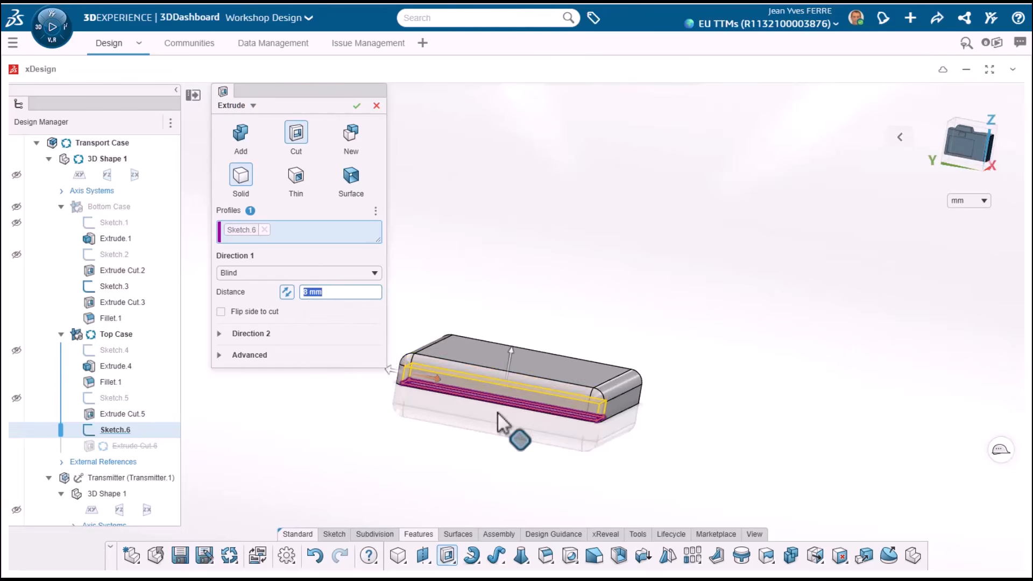
pyautogui.scroll(5, 499, 420)
pyautogui.moveTo(498, 420); pyautogui.dragTo(659, 414, button='middle')
pyautogui.moveTo(530, 333); pyautogui.dragTo(588, 370, button='middle')
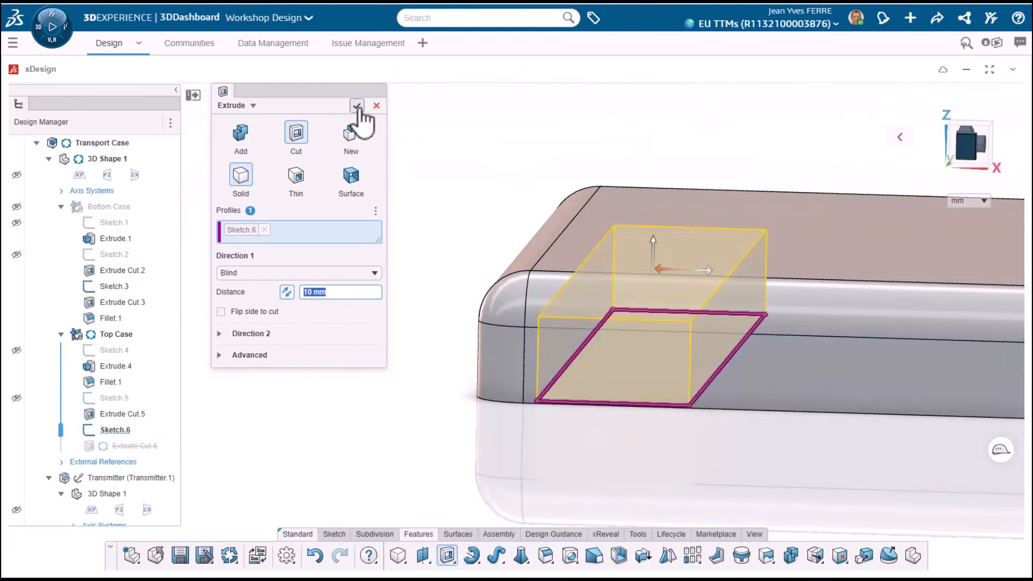
pyautogui.click(356, 106)
# - Sketch concentric 6 mm and 2.5 mm circles on the zx plane outside the end wall, with a slanted line up to the wall
pyautogui.scroll(-5, 676, 411)
pyautogui.moveTo(676, 410); pyautogui.dragTo(645, 319, button='middle')
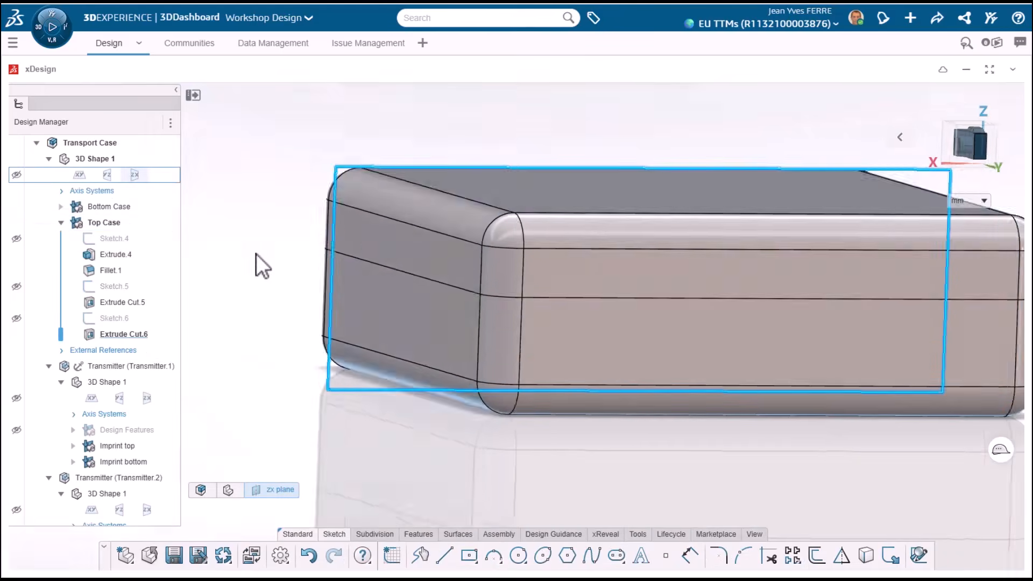
pyautogui.moveTo(256, 254); pyautogui.dragTo(300, 292, button='middle')
pyautogui.click(392, 555)
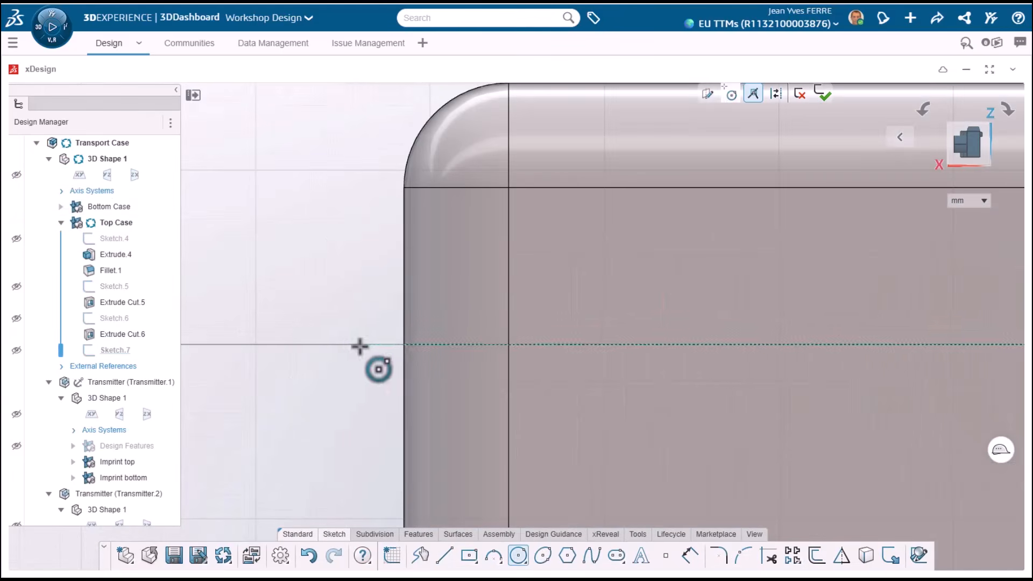
pyautogui.click(359, 344)
pyautogui.press('Escape')
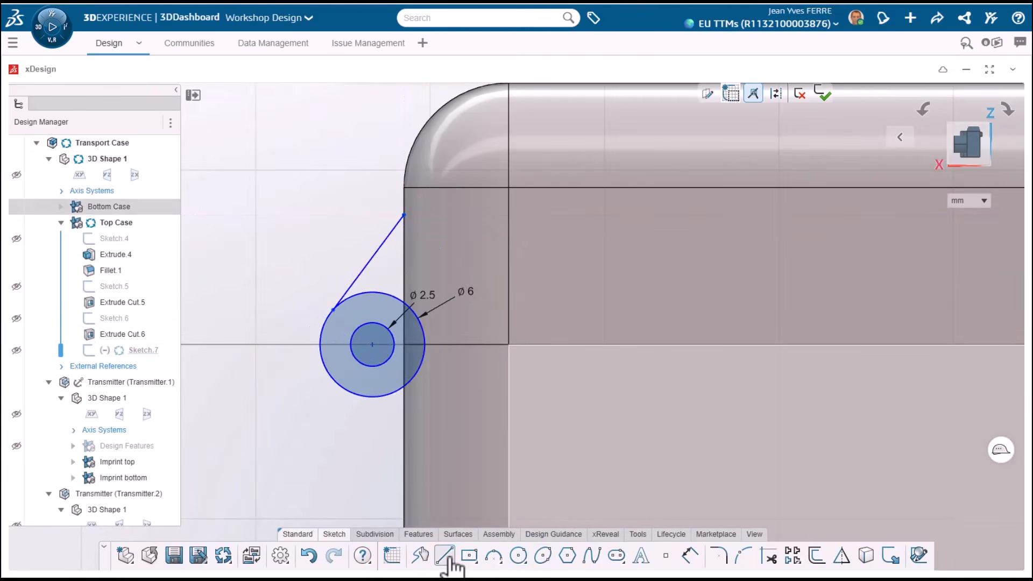
# - Draw a vertical line along the case wall and trim the parts of the outer circle within the hinge profile
pyautogui.click(447, 557)
pyautogui.click(397, 258)
pyautogui.press('Delete')
pyautogui.scroll(3, 370, 368)
pyautogui.click(444, 555)
pyautogui.click(426, 397)
pyautogui.press('Escape')
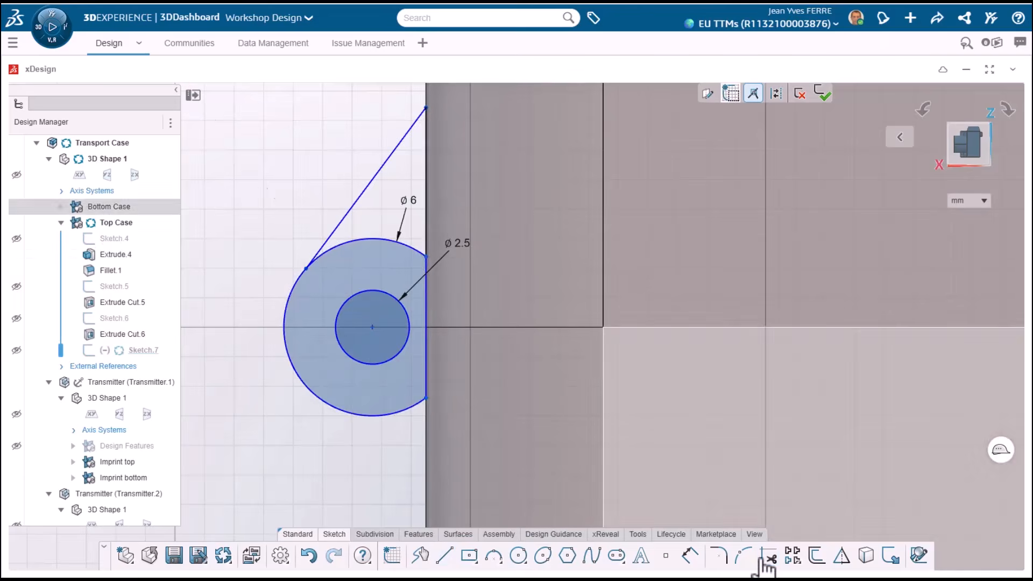
pyautogui.click(767, 556)
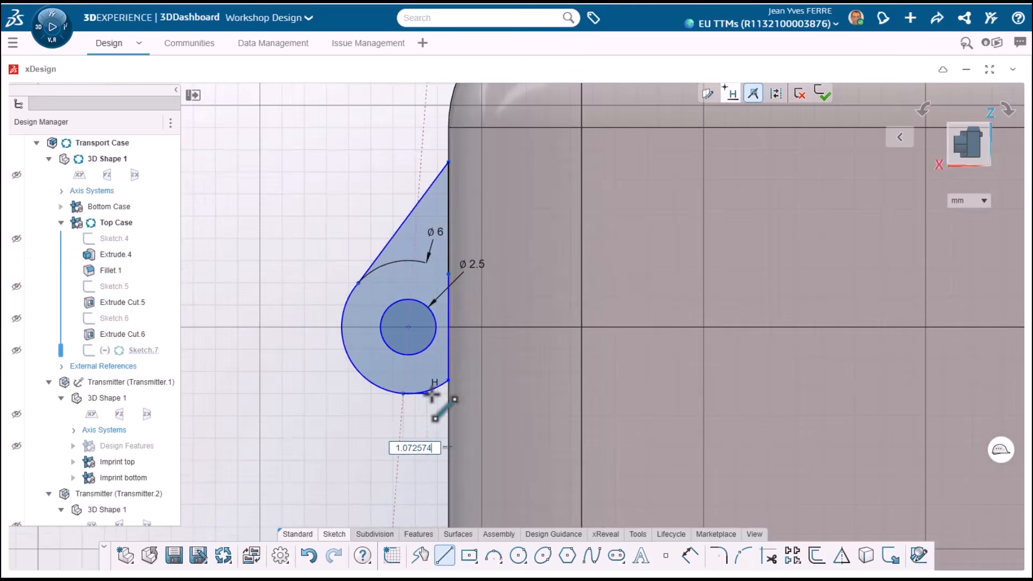
# - Close the underside of the hinge profile with a horizontal line from the outer circle to the case wall
pyautogui.click(431, 392)
pyautogui.scroll(10, 434, 393)
pyautogui.press('Escape')
pyautogui.scroll(-10, 519, 390)
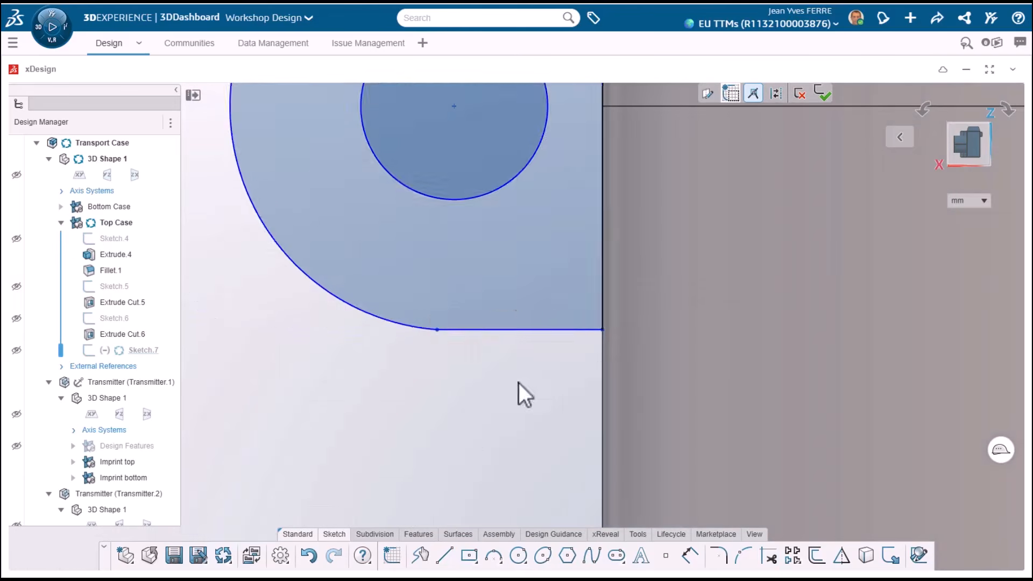
# - Extrude the hinge profile 20 mm with the Midplane option and confirm the feature
pyautogui.moveTo(673, 415)
pyautogui.mouseDown(button='middle')
pyautogui.moveTo(321, 318)
pyautogui.moveTo(493, 339)
pyautogui.moveTo(512, 424)
pyautogui.mouseUp(button='middle')
pyautogui.click(424, 535)
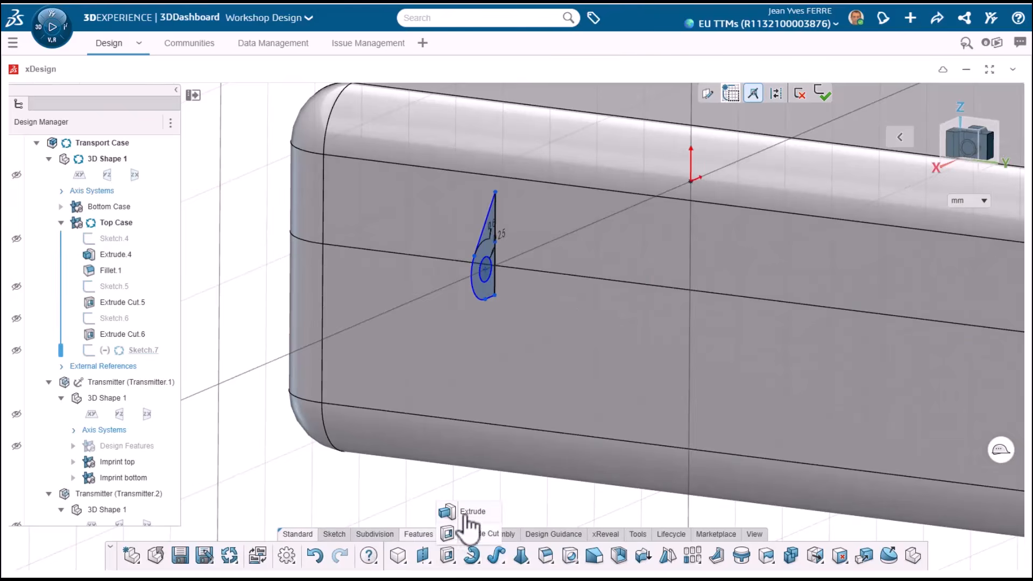
pyautogui.click(447, 555)
pyautogui.click(299, 273)
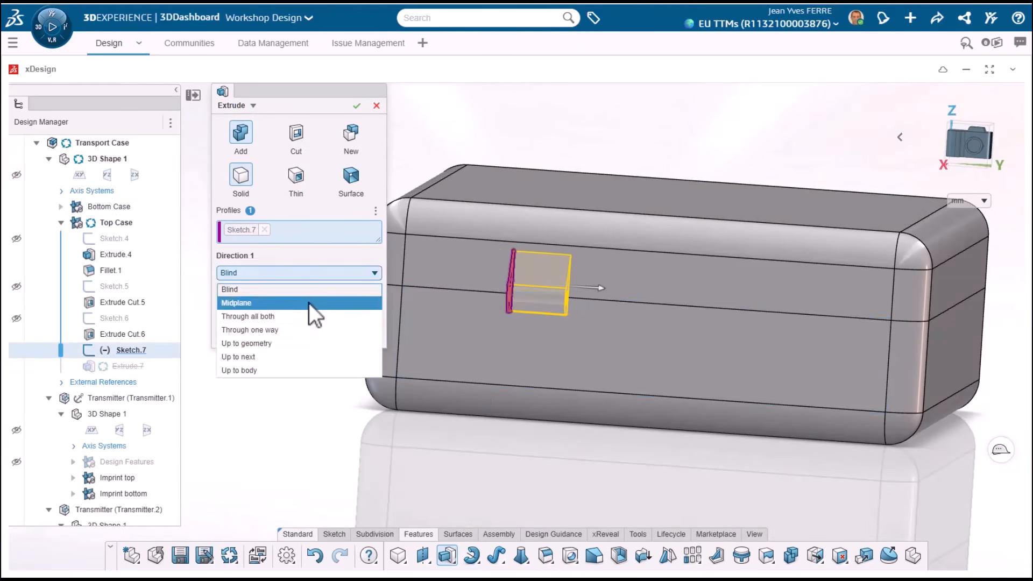
pyautogui.click(308, 300)
pyautogui.moveTo(538, 286); pyautogui.dragTo(553, 289)
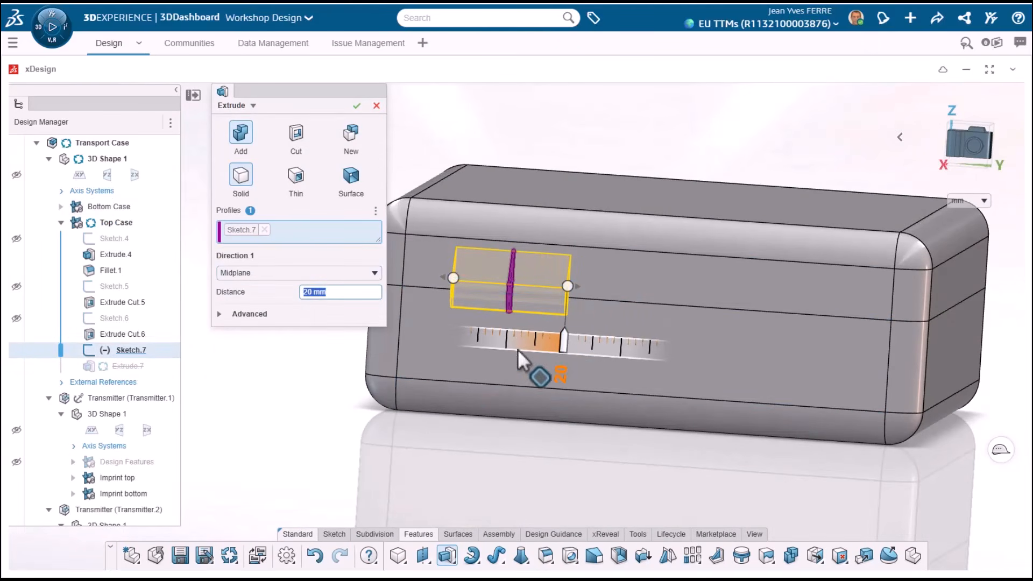
pyautogui.press('Return')
# - Create a reference plane offset from the zx plane toward the far side of the case, beyond the hinge lug
pyautogui.click(423, 555)
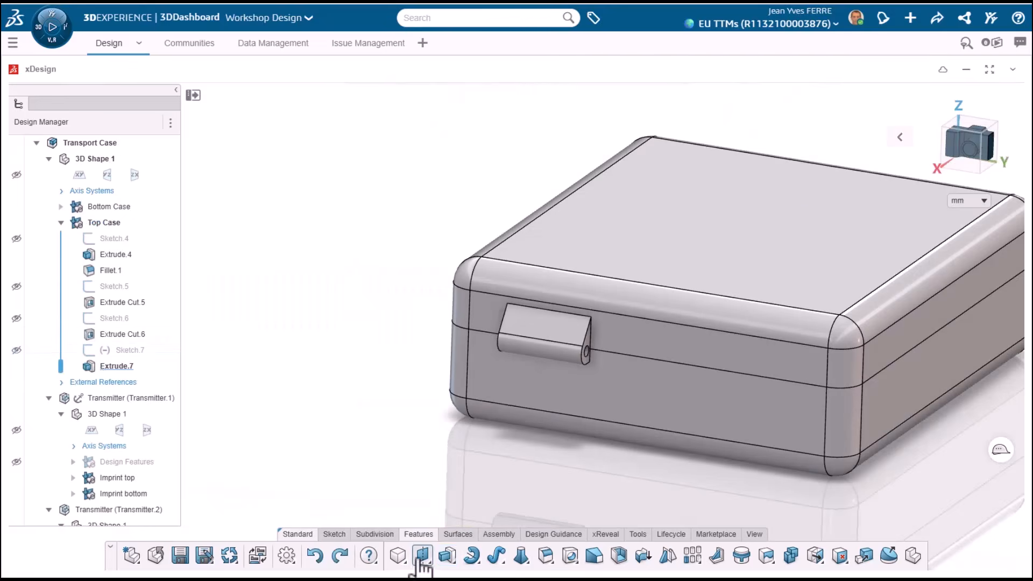
pyautogui.click(553, 277)
pyautogui.click(340, 171)
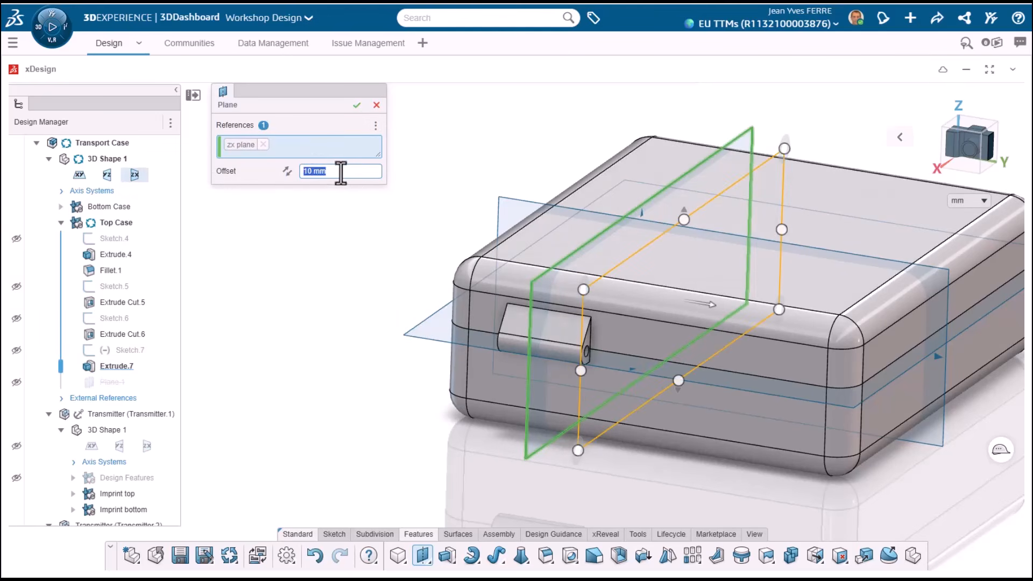
pyautogui.click(356, 104)
# - Set the reference plane midway along the end wall and mirror the top-case hinge lug (Extrude.7) about it
pyautogui.click(633, 350)
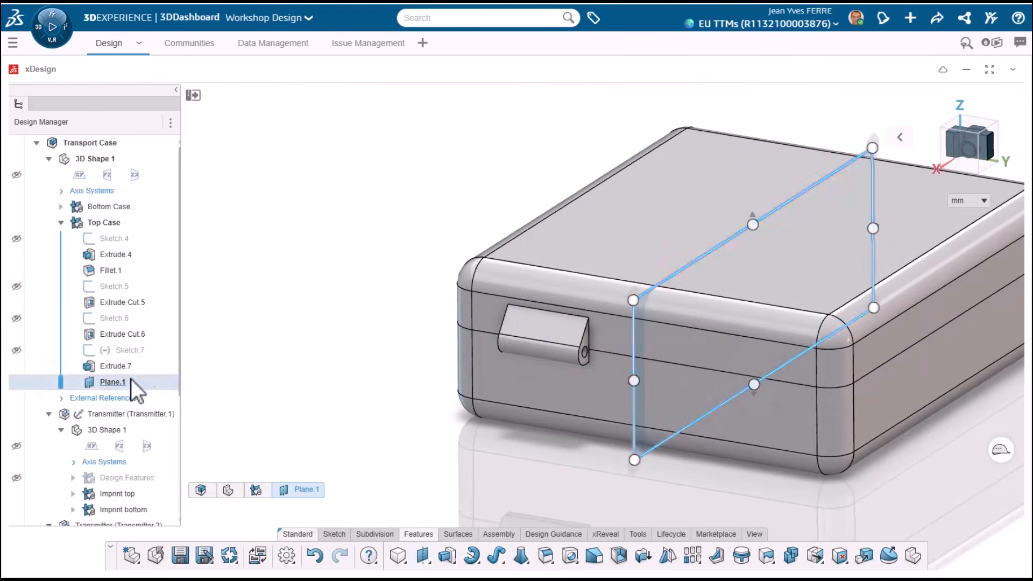
pyautogui.click(117, 367)
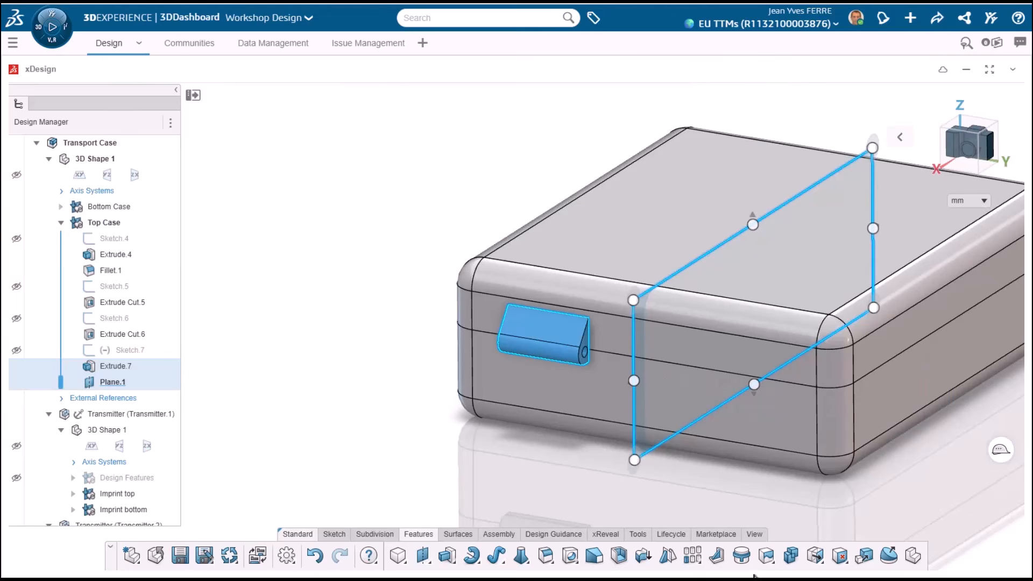
pyautogui.click(668, 555)
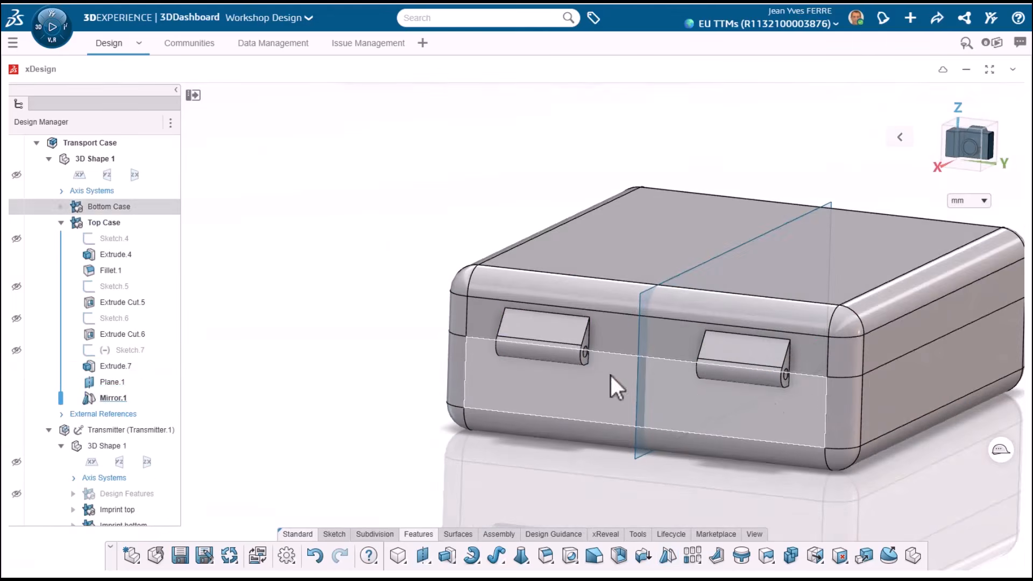
# - Edit the top-case hinge sketch, dimension the circle centre 3 mm from the case wall line, and exit the sketch
pyautogui.click(130, 350)
pyautogui.click(147, 290)
pyautogui.scroll(3, 362, 312)
pyautogui.moveTo(400, 344)
pyautogui.mouseDown(button='middle')
pyautogui.moveTo(371, 351)
pyautogui.moveTo(422, 302)
pyautogui.moveTo(449, 316)
pyautogui.mouseUp(button='middle')
pyautogui.scroll(4, 431, 325)
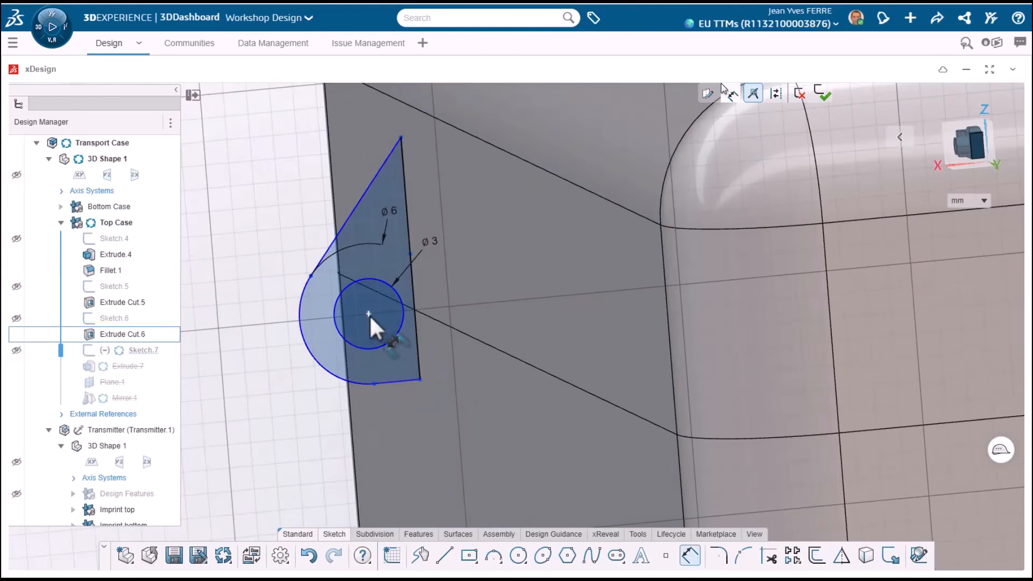
pyautogui.write('3')
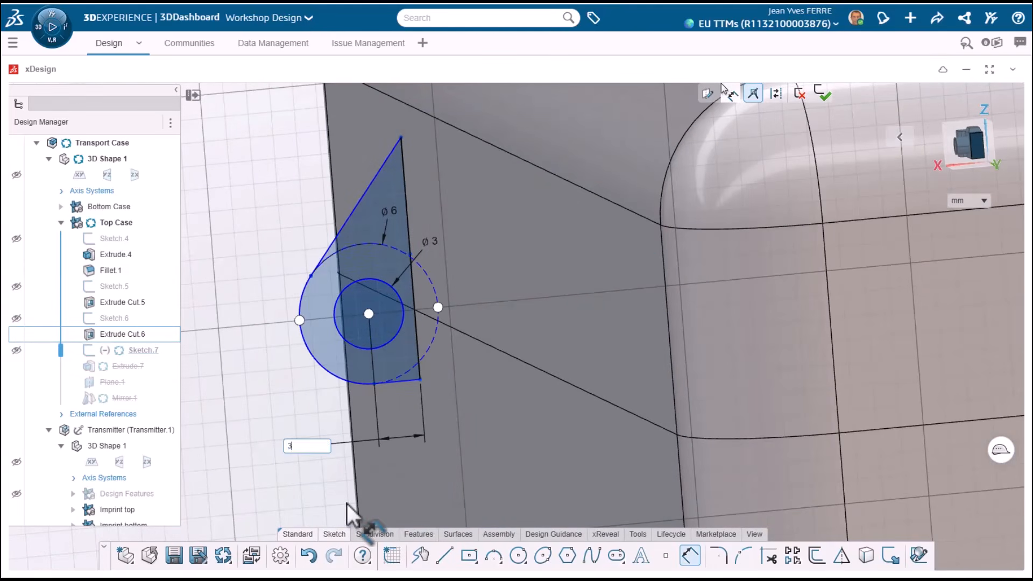
pyautogui.press('Return')
pyautogui.moveTo(347, 502); pyautogui.dragTo(408, 399, button='middle')
pyautogui.click(822, 94)
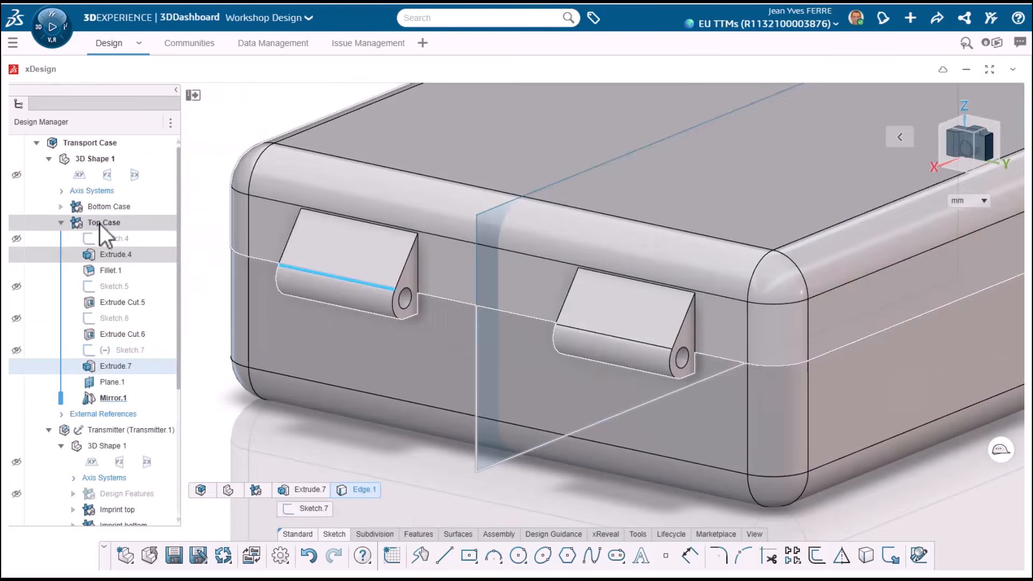
# - Apply a brown colour to the Top Case body
pyautogui.click(100, 223)
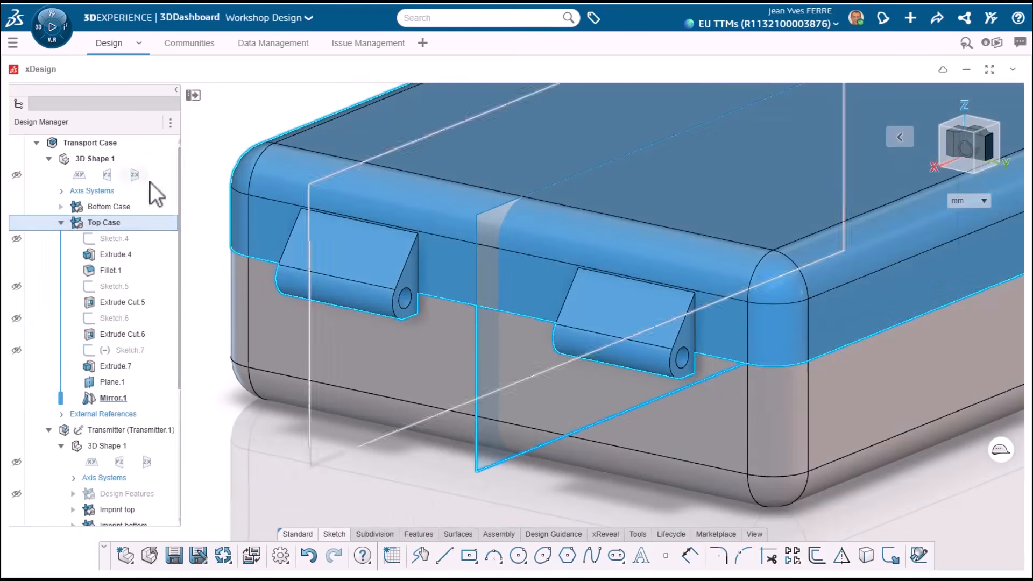
pyautogui.click(147, 176)
pyautogui.click(378, 198)
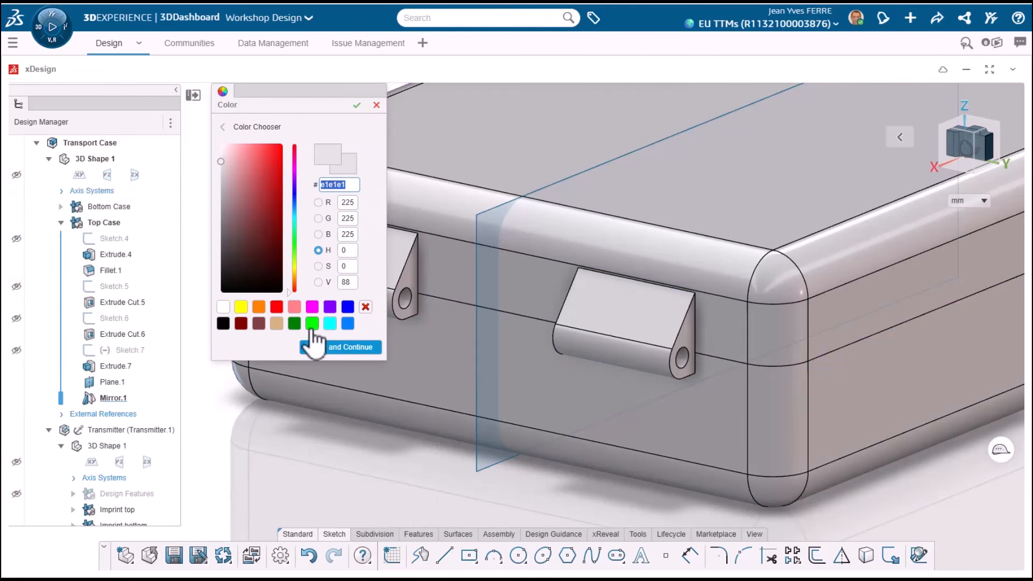
pyautogui.click(260, 324)
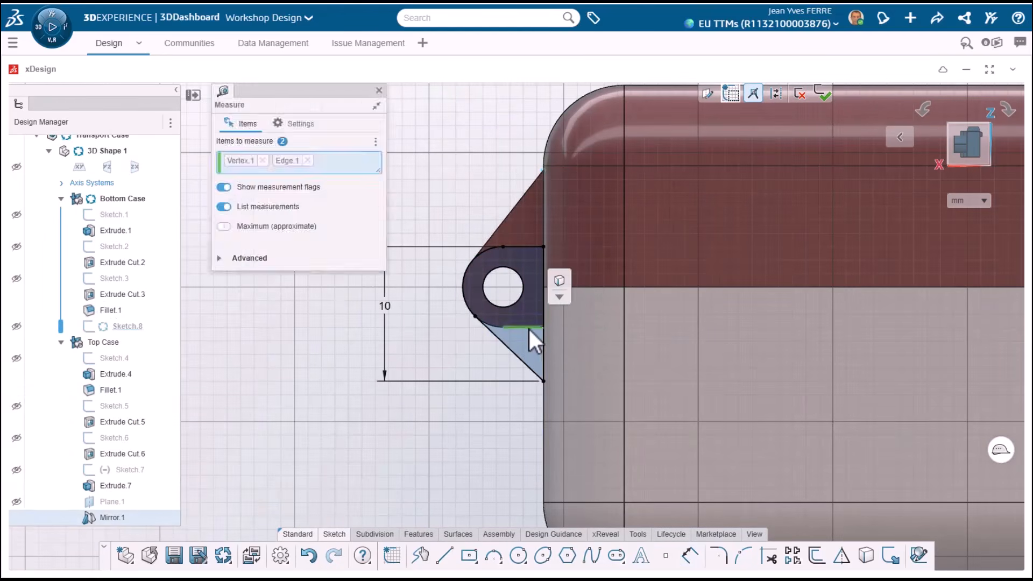
# - Set the vertical dimension of the bottom-case hinge profile to 12 mm and finish the sketch
pyautogui.doubleClick(384, 305)
pyautogui.write('12')
pyautogui.press('Return')
pyautogui.click(822, 93)
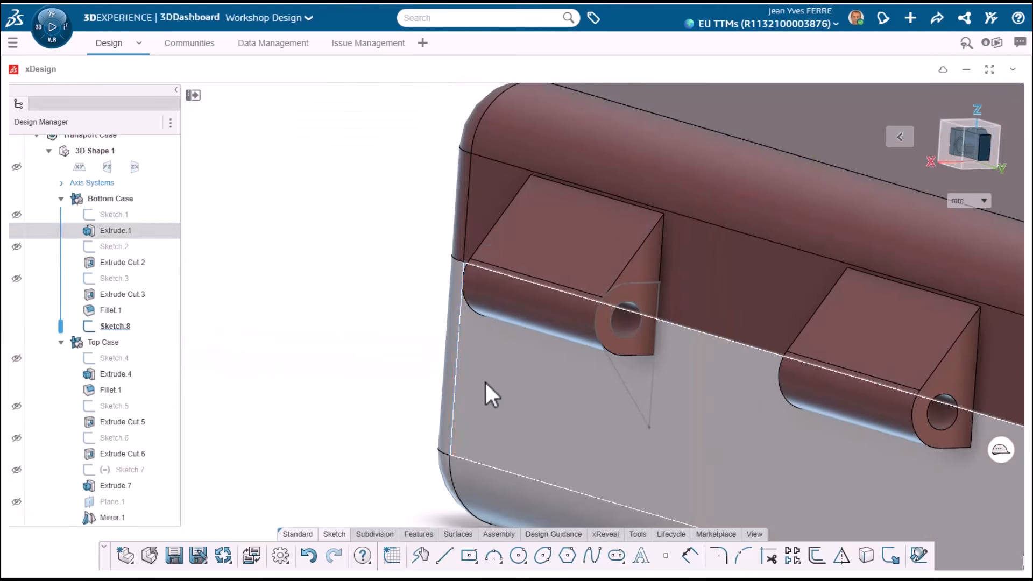
# - Extrude the bottom-case hinge profile up to the facing side of the other top-case lug, with 0.1 mm start and end offsets
pyautogui.click(417, 535)
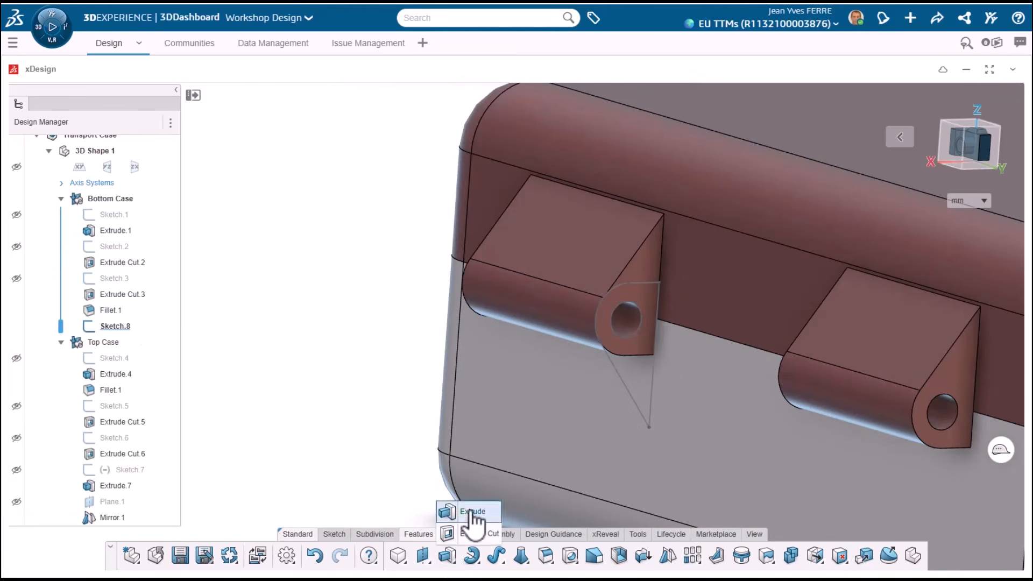
pyautogui.click(472, 512)
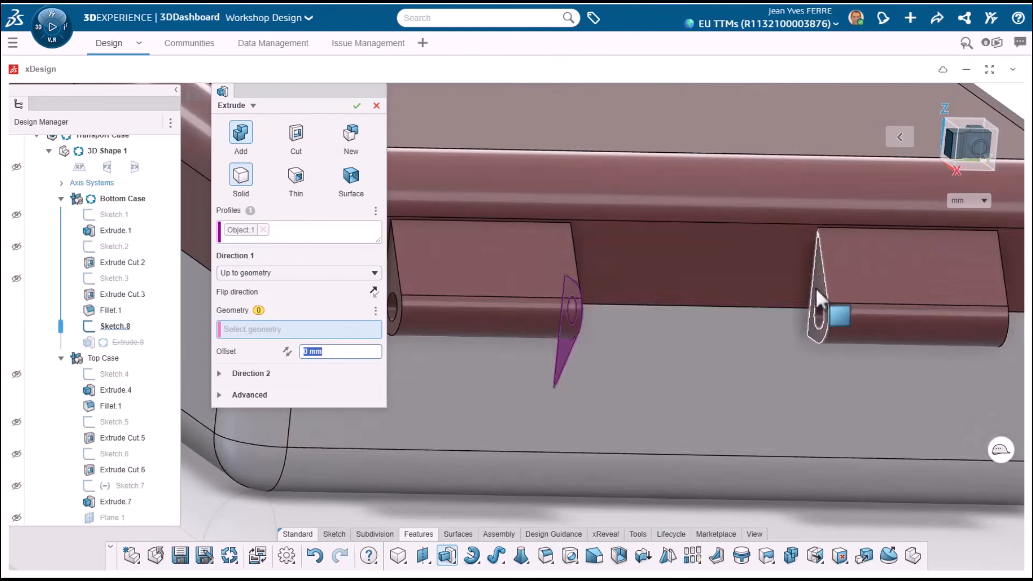
pyautogui.click(824, 300)
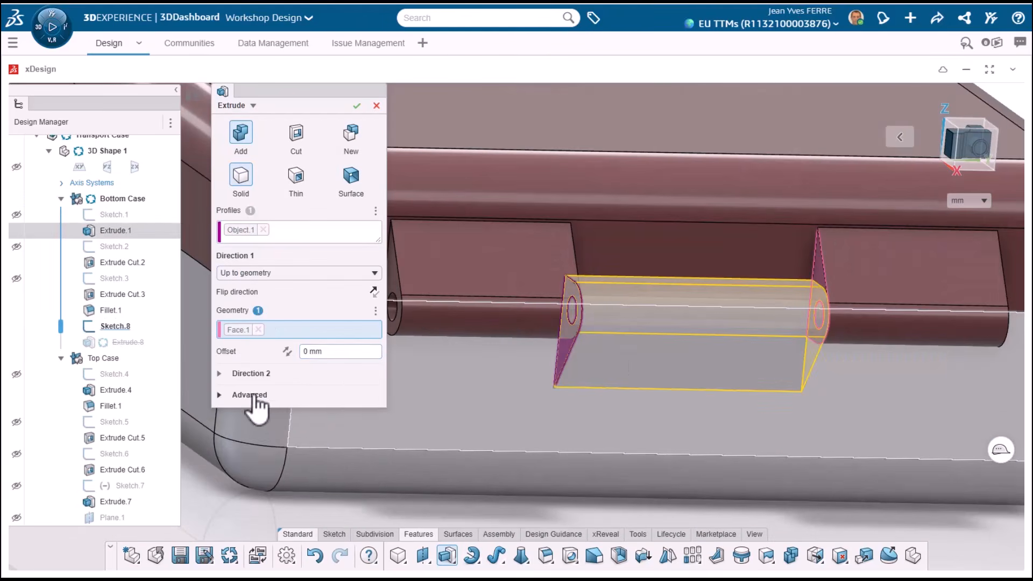
pyautogui.click(250, 396)
pyautogui.click(288, 427)
pyautogui.click(273, 458)
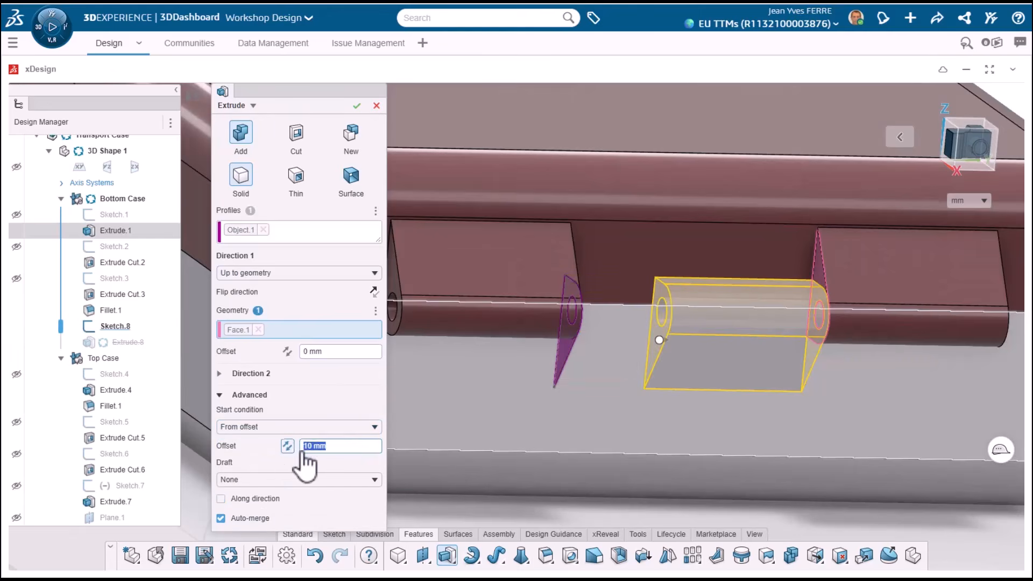
pyautogui.write('0.')
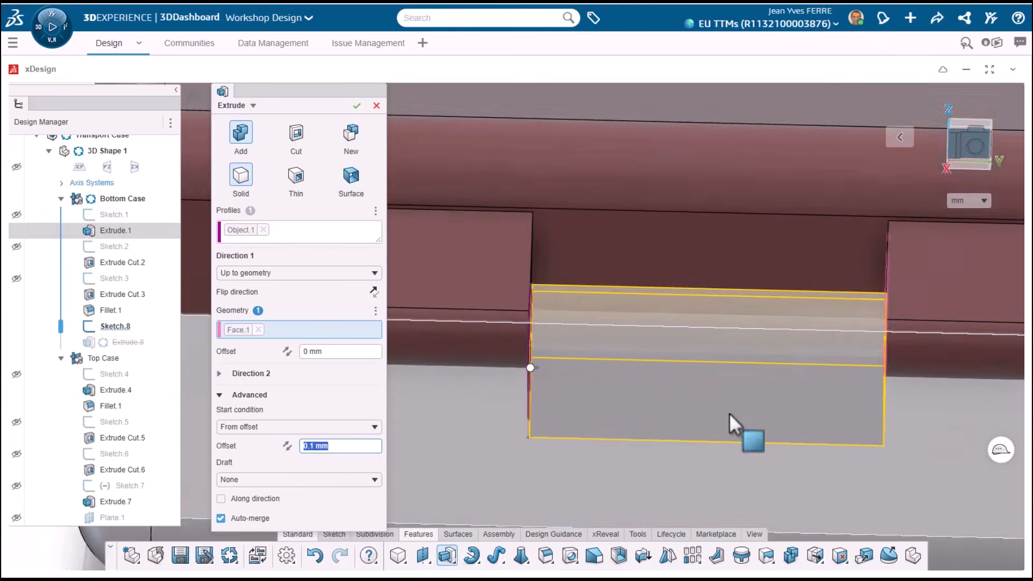
pyautogui.click(316, 273)
pyautogui.click(285, 273)
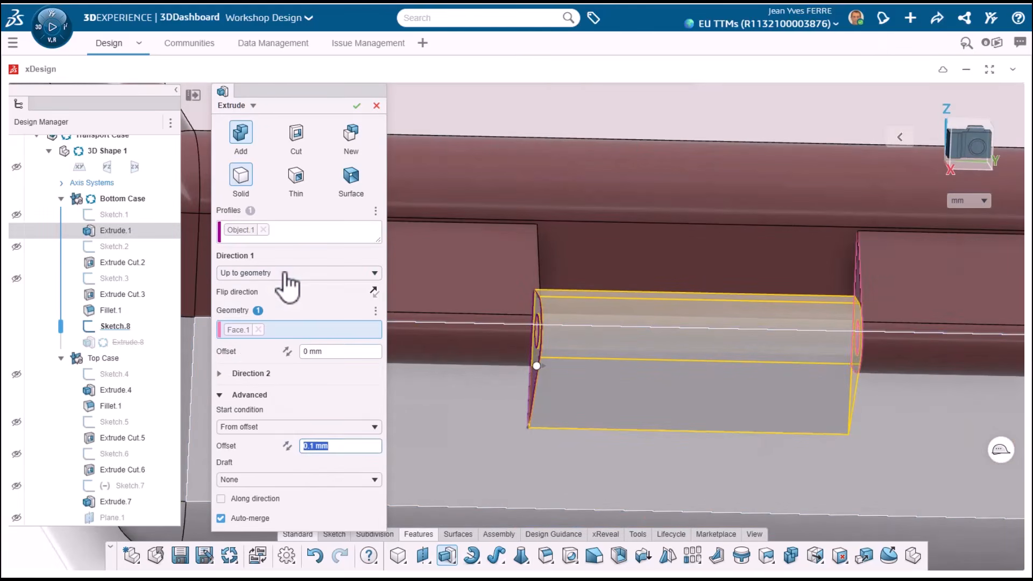
pyautogui.press('Return')
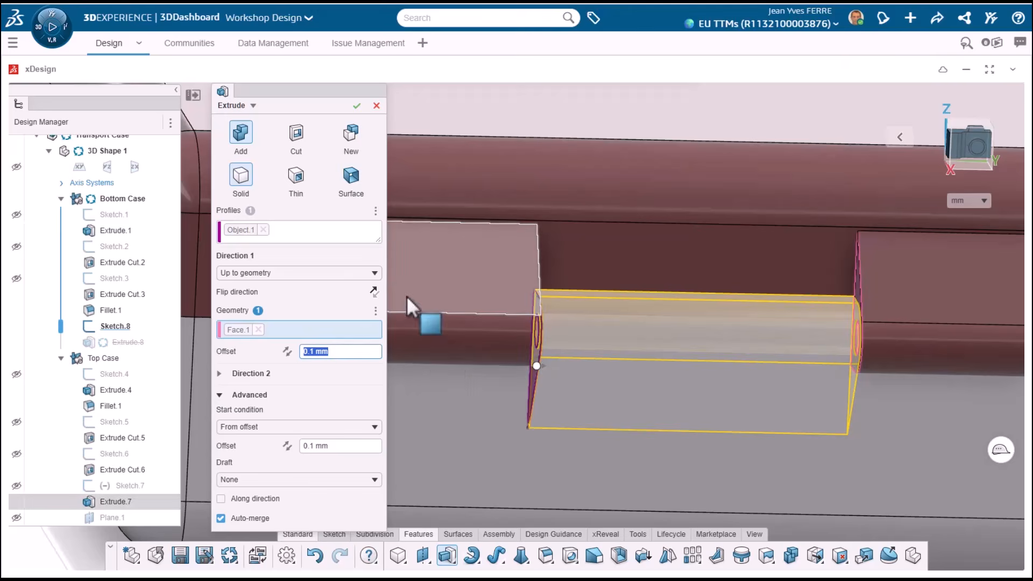
pyautogui.click(357, 106)
# - Edit the bottom-case hinge sketch and constrain the pin-hole circle to the profile's rounded outer arc
pyautogui.click(138, 300)
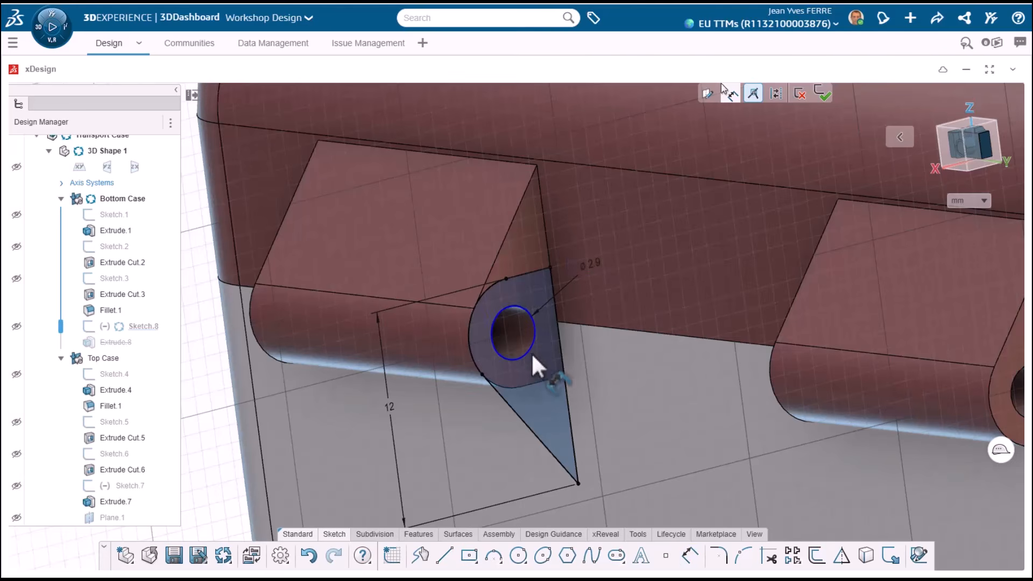
pyautogui.click(531, 353)
pyautogui.click(471, 344)
pyautogui.click(518, 294)
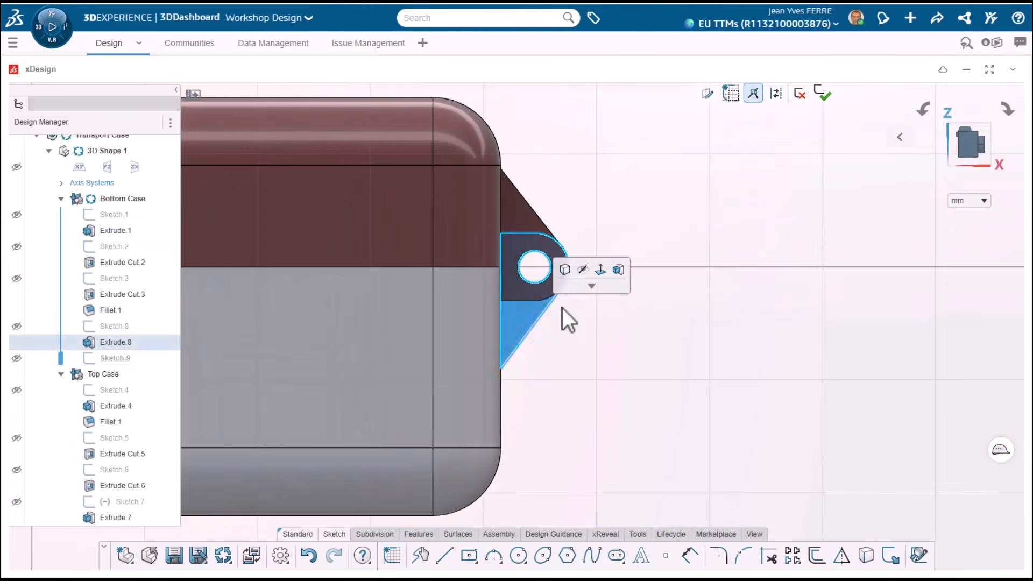
# - Extrude the outer lug profile Blind 5 mm, starting at a 20.2 mm offset beyond the adjacent top-case lug
pyautogui.moveTo(544, 283); pyautogui.dragTo(532, 431, button='middle')
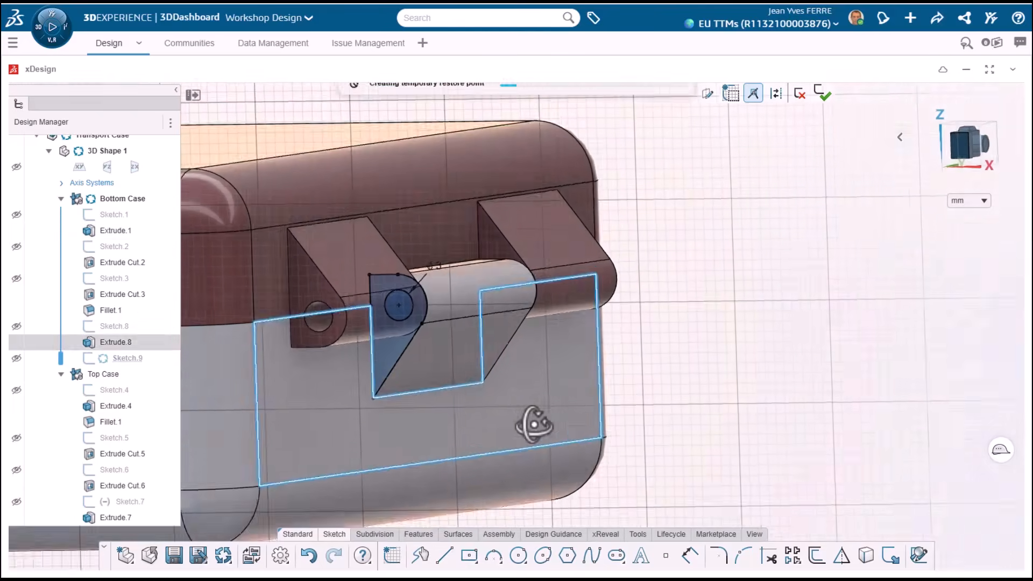
pyautogui.scroll(-3, 615, 425)
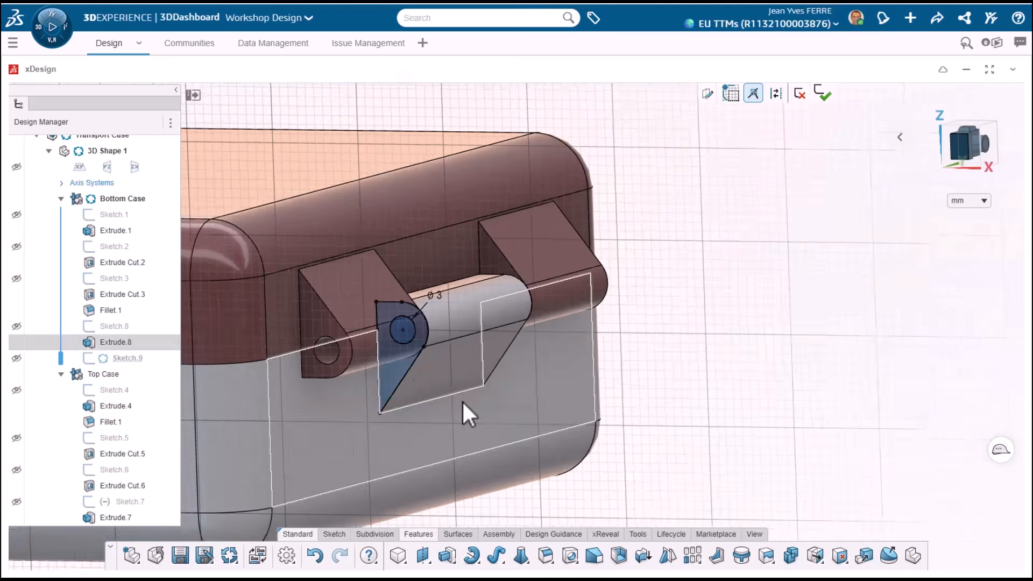
pyautogui.click(446, 555)
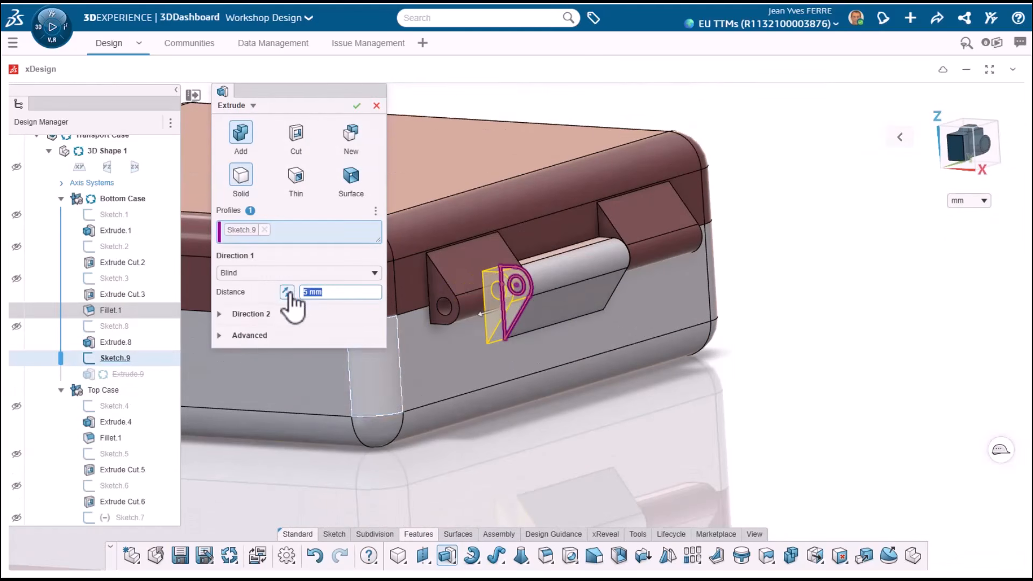
pyautogui.click(250, 335)
pyautogui.click(299, 367)
pyautogui.click(258, 409)
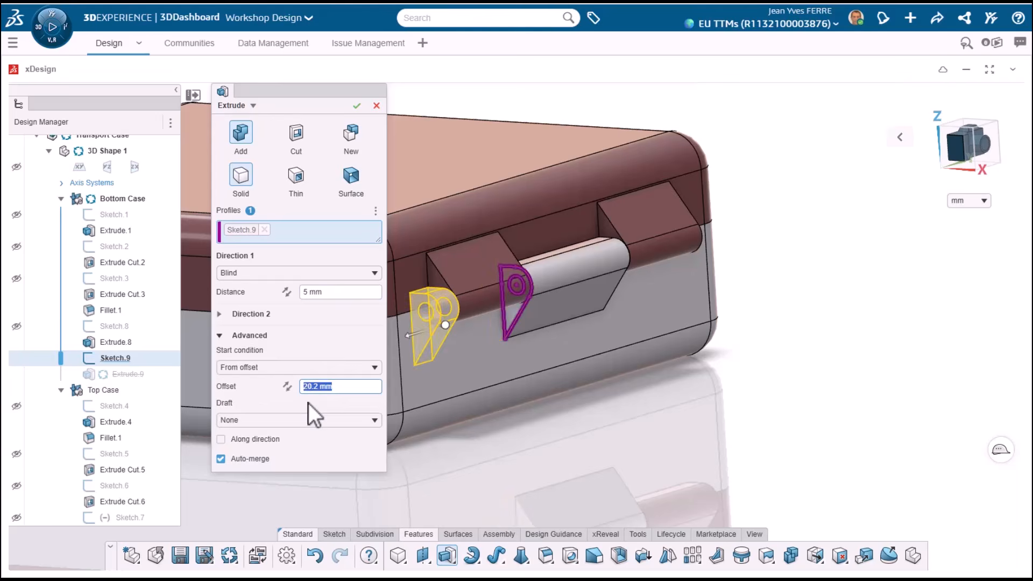
pyautogui.scroll(5, 404, 331)
pyautogui.scroll(-2, 483, 344)
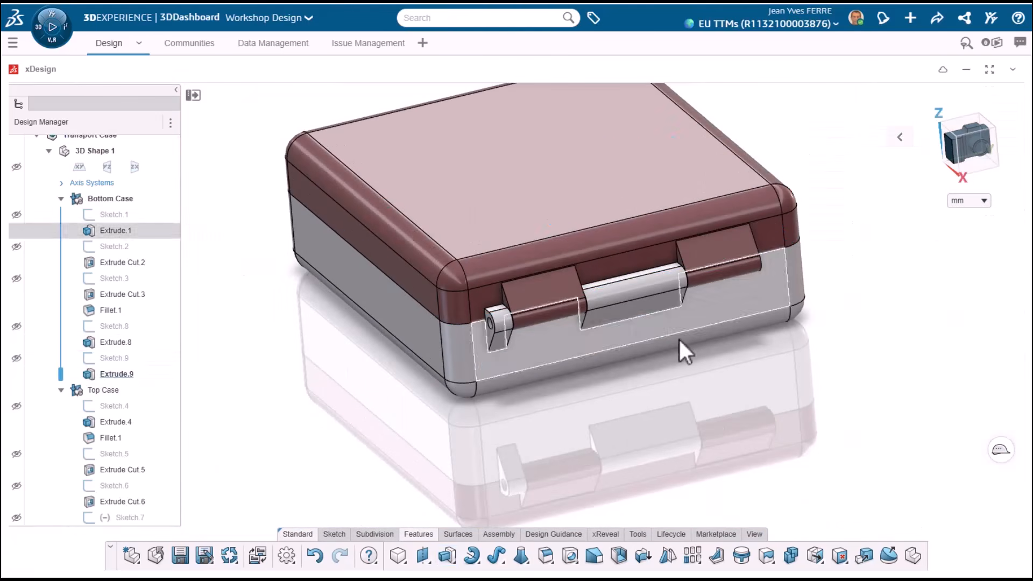
# - Mirror the 5 mm bottom-case outer lug about Plane.1 to the other end of the hinge
pyautogui.scroll(-5, 109, 458)
pyautogui.scroll(3, 108, 458)
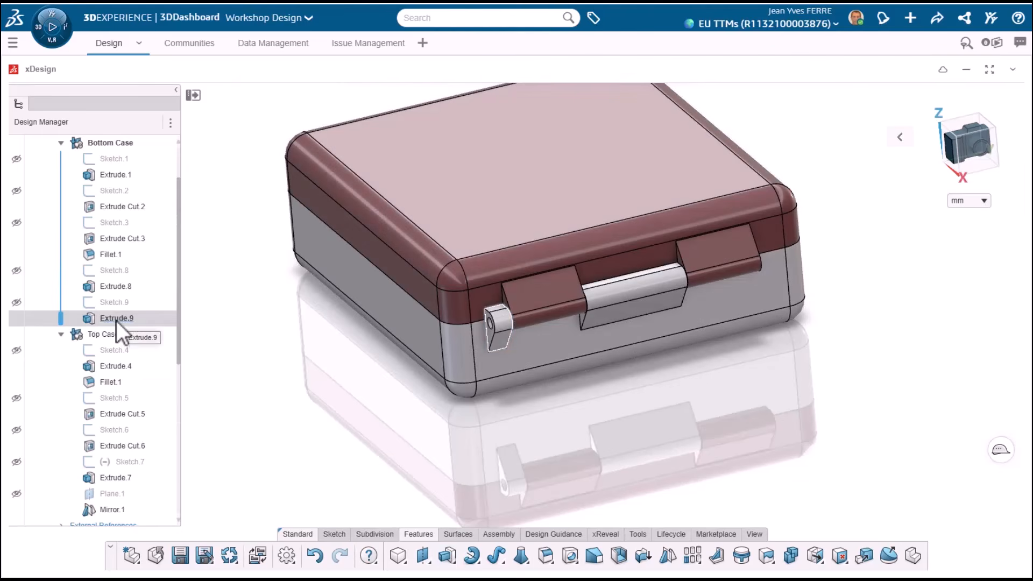
pyautogui.click(116, 320)
pyautogui.keyDown('ctrl'); pyautogui.click(114, 494); pyautogui.keyUp('ctrl')
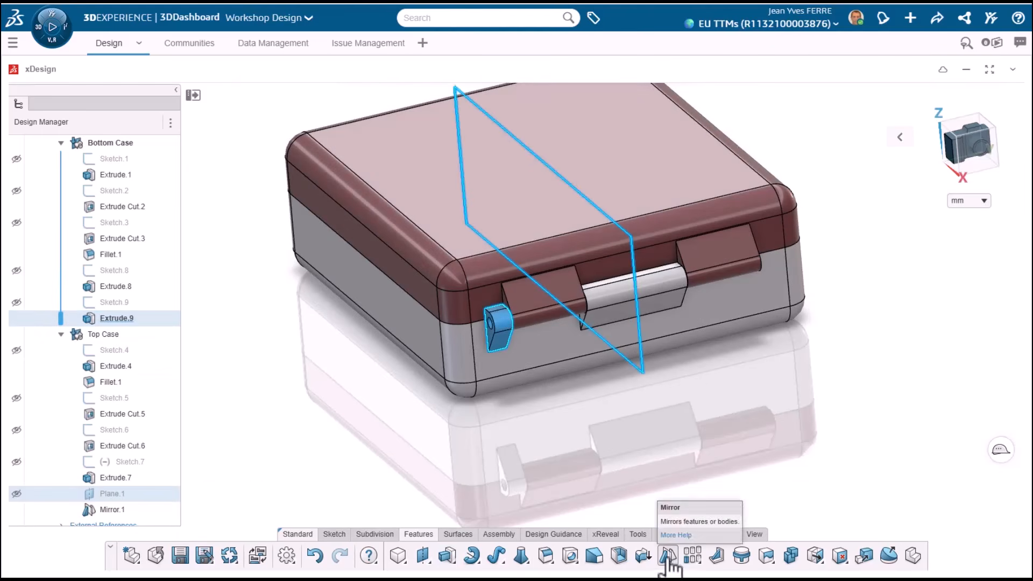
pyautogui.click(667, 557)
pyautogui.click(353, 105)
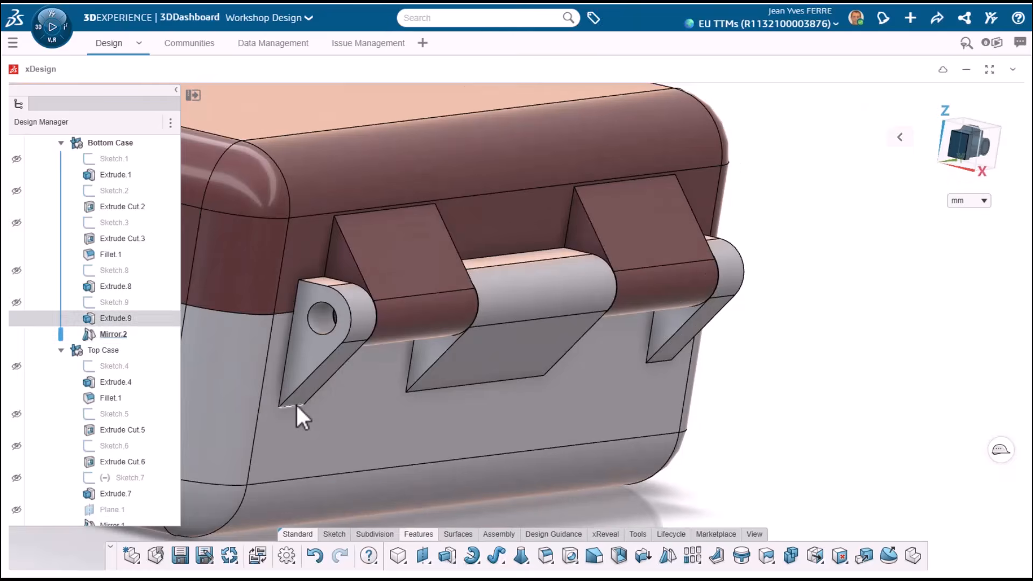
# - Fillet the lower edges of the three bottom-case lugs where they meet the wall with a 6 mm radius
pyautogui.click(296, 404)
pyautogui.click(330, 362)
pyautogui.click(666, 360)
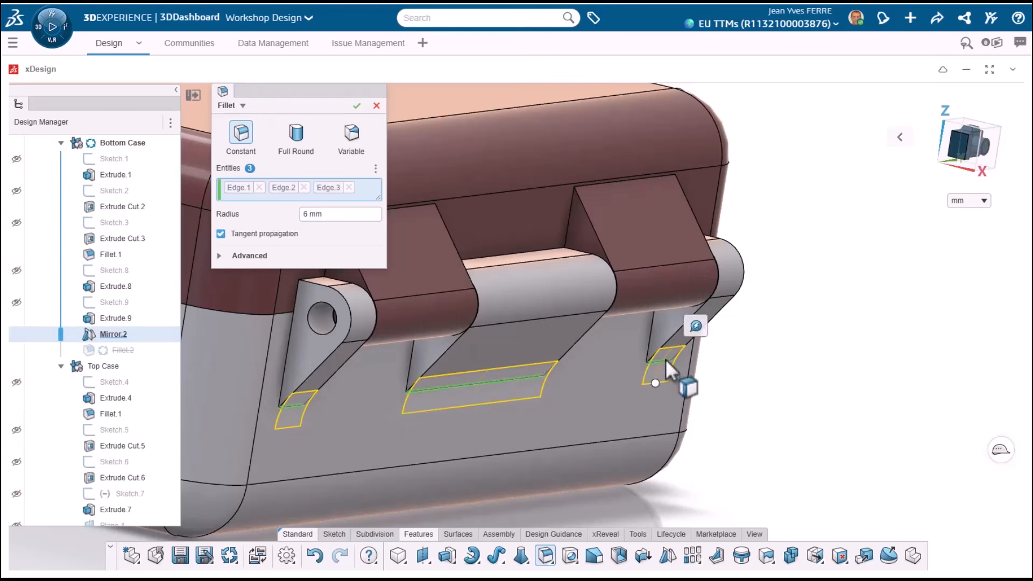
pyautogui.click(356, 106)
# - Fillet the upper edges of the bottom-case lugs where they meet the wall with a 1 mm radius
pyautogui.click(296, 403)
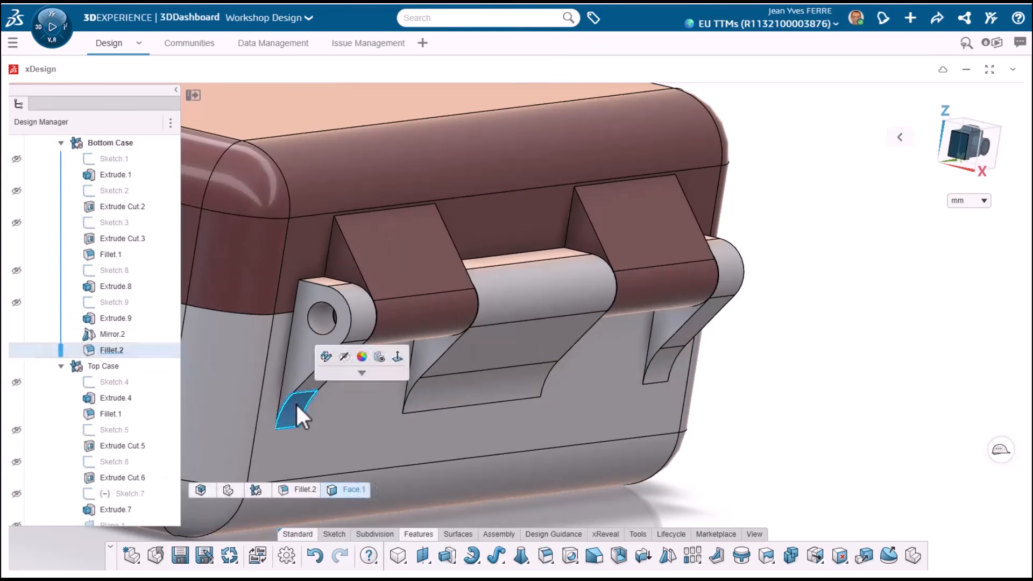
pyautogui.click(326, 358)
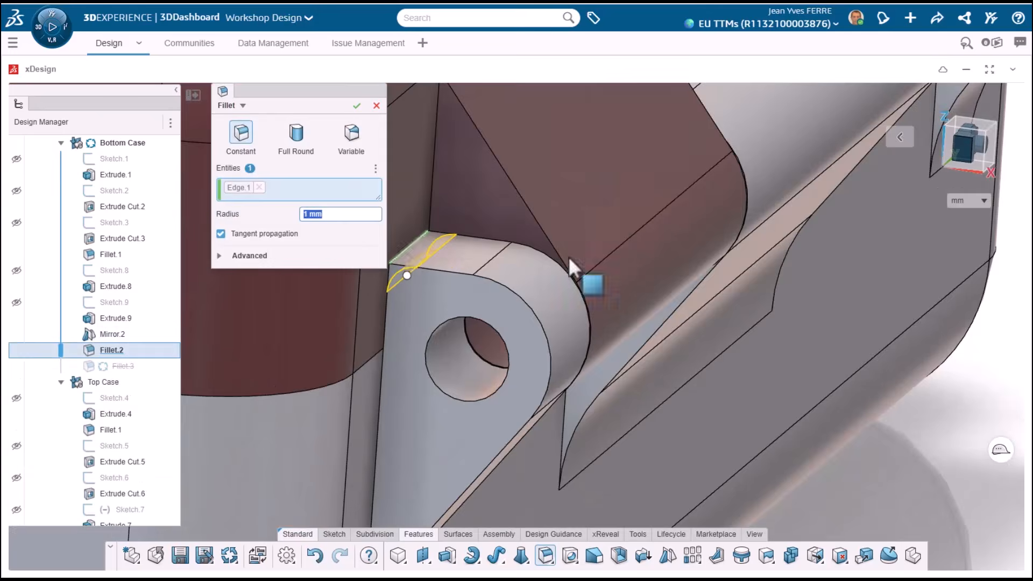
pyautogui.click(667, 175)
pyautogui.moveTo(667, 174); pyautogui.dragTo(692, 137, button='middle')
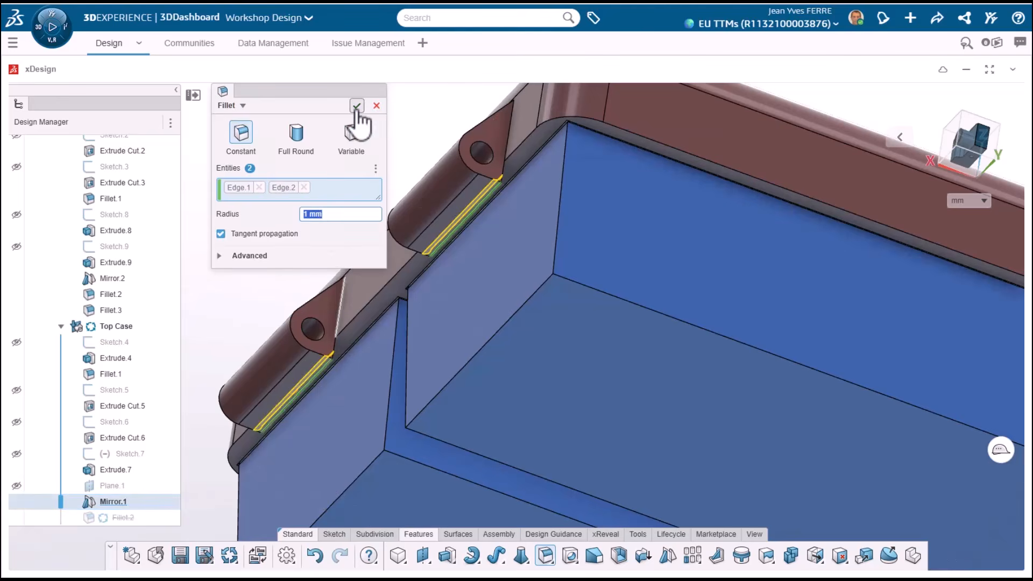
# - Fillet the two underside edges where the top-case lugs meet the wall with a 1 mm radius
pyautogui.click(356, 107)
pyautogui.moveTo(422, 373); pyautogui.dragTo(396, 359, button='middle')
pyautogui.scroll(5, 33, 215)
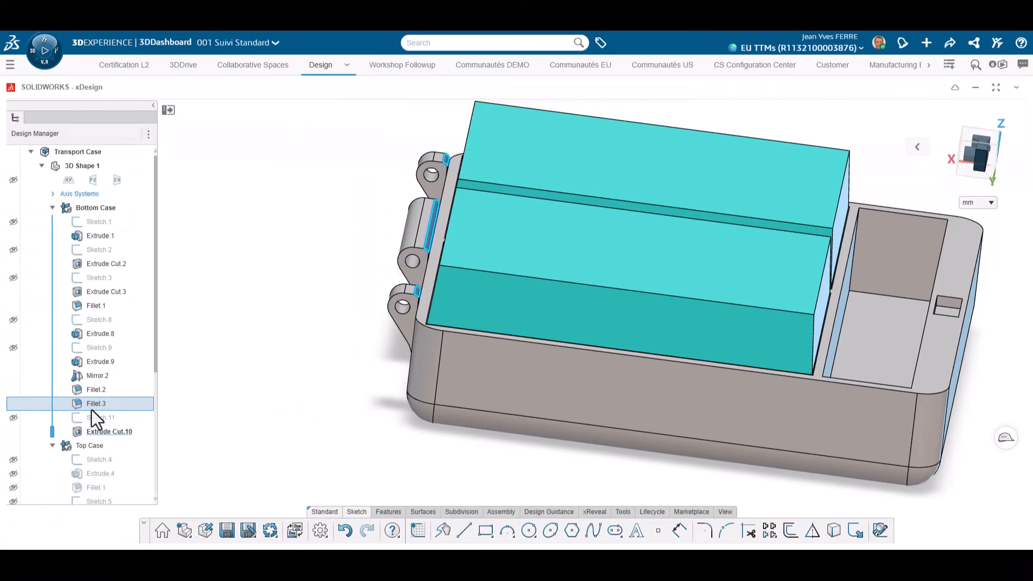
# - Edit the three-edge fillet on top of the bottom-case lugs, enlarging its radius freehand to about 3.08 mm
pyautogui.doubleClick(92, 392)
pyautogui.scroll(-5, 438, 311)
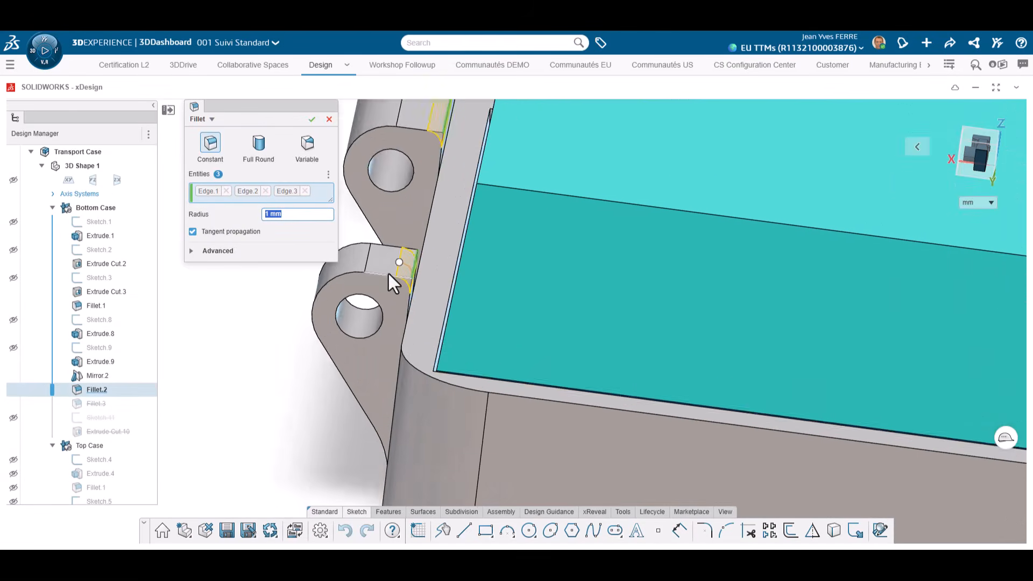
pyautogui.scroll(-2, 389, 273)
pyautogui.moveTo(390, 258); pyautogui.dragTo(398, 272)
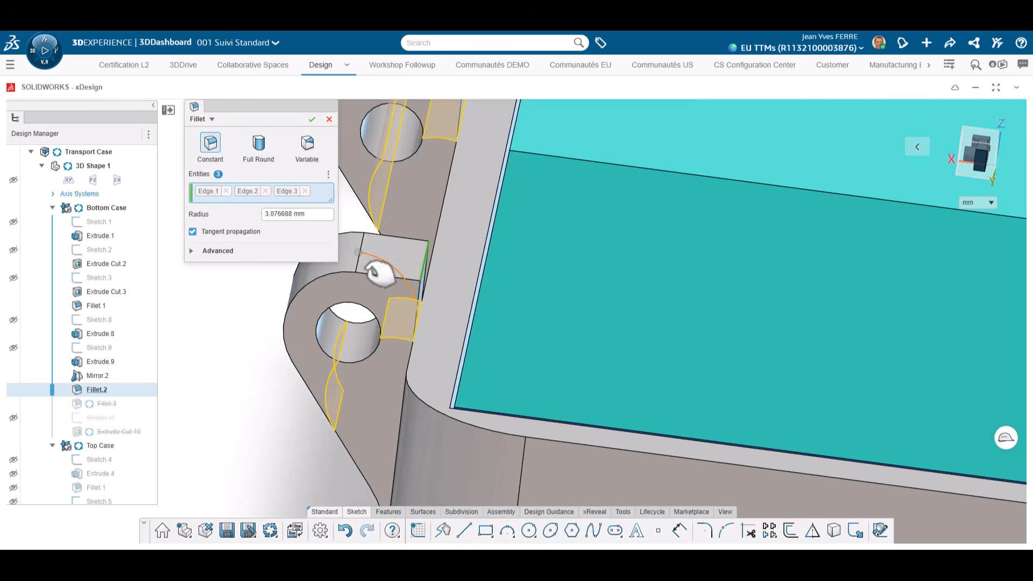
pyautogui.click(311, 119)
pyautogui.moveTo(310, 129); pyautogui.dragTo(482, 247, button='middle')
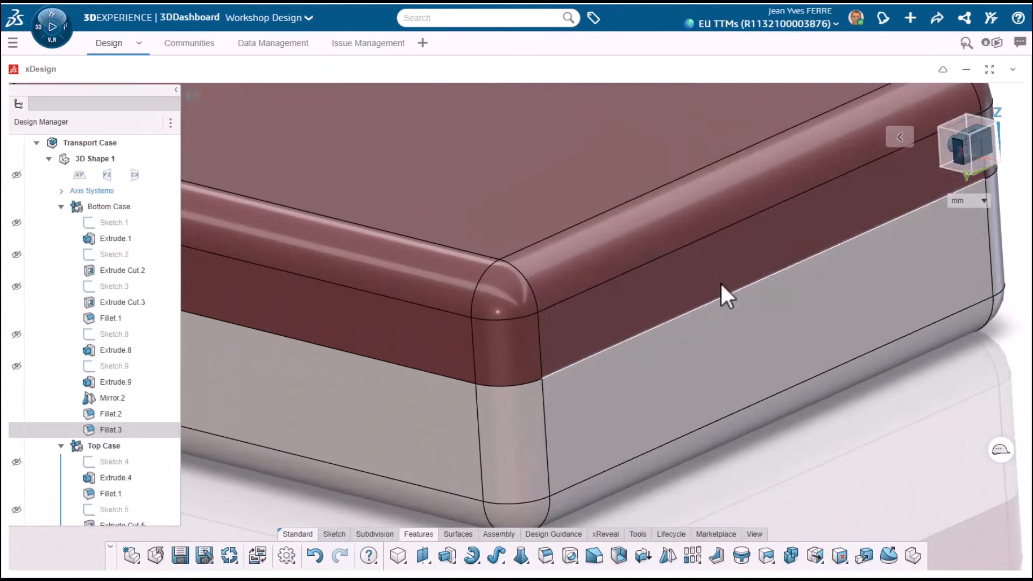
# - Hide the top case to expose the bottom case's upper rim
pyautogui.click(753, 284)
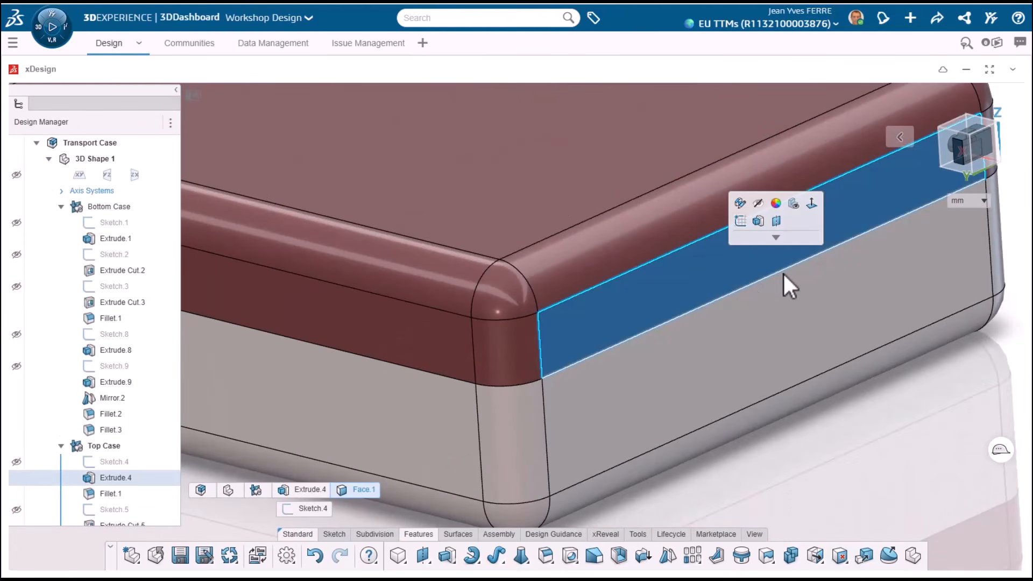
pyautogui.click(17, 207)
pyautogui.click(16, 207)
pyautogui.click(17, 446)
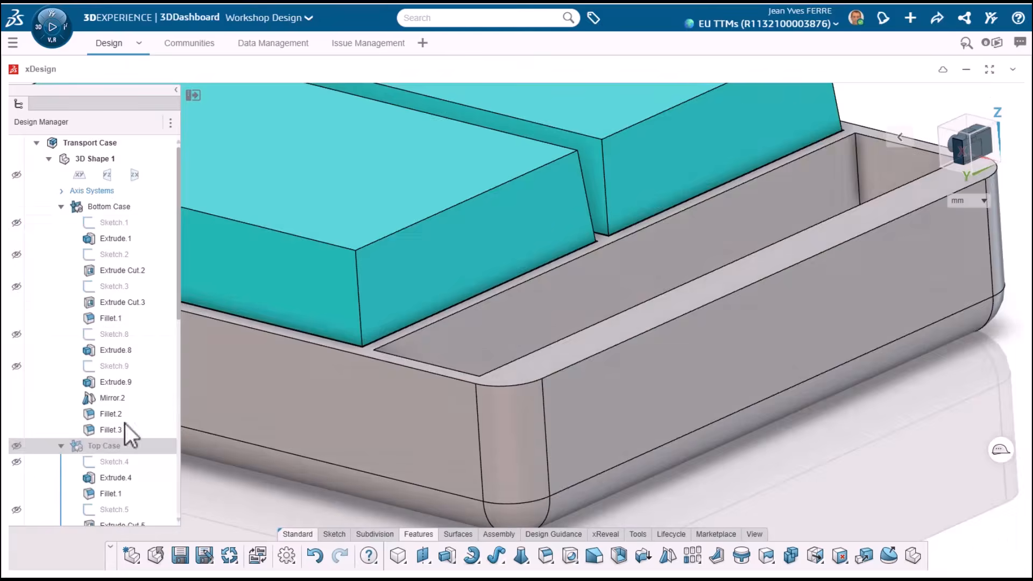
pyautogui.moveTo(716, 215); pyautogui.dragTo(746, 302, button='middle')
pyautogui.click(745, 296)
pyautogui.click(813, 263)
pyautogui.click(518, 556)
pyautogui.scroll(-4, 515, 324)
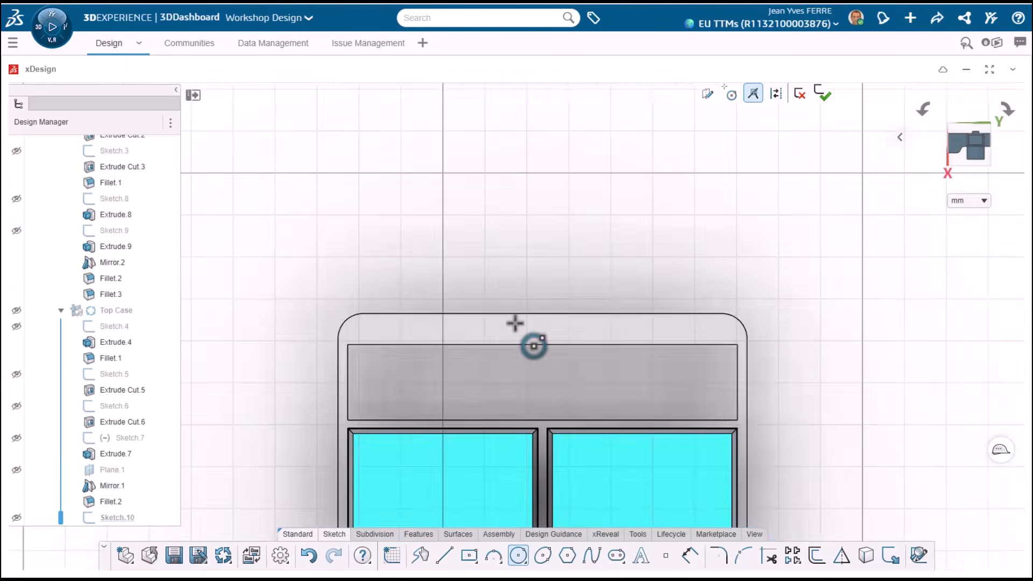
pyautogui.scroll(3, 537, 322)
# - Sketch a centred 10.2 by 5.2 mm rectangle on the bottom case's front rim, placed from a construction line across the wall
pyautogui.click(546, 335)
pyautogui.write('10.2')
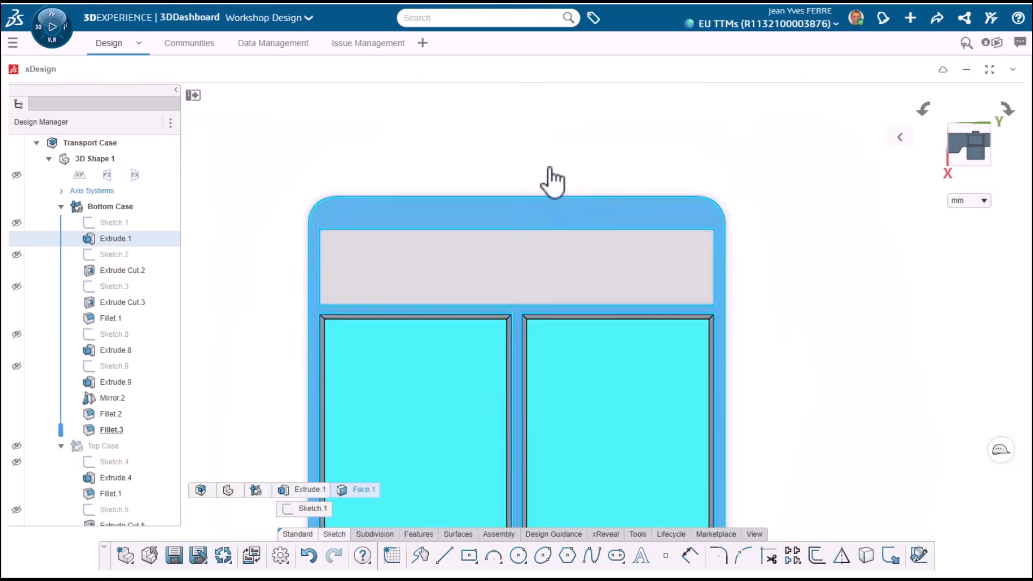
pyautogui.click(444, 555)
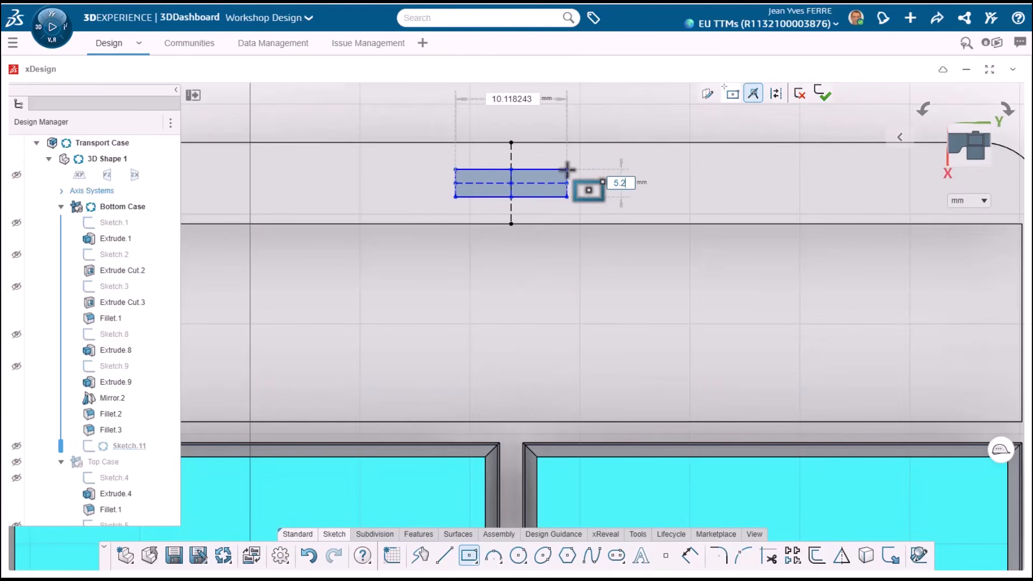
pyautogui.click(823, 96)
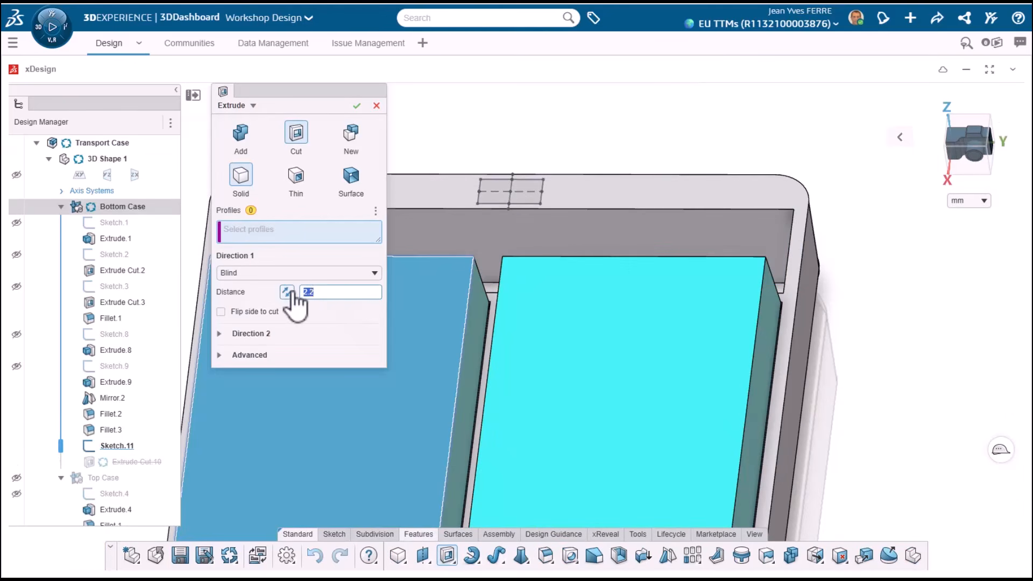
# - Cut the rectangle 2.2 mm deep into the bottom case's rim as a blind pocket
pyautogui.click(492, 187)
pyautogui.click(357, 106)
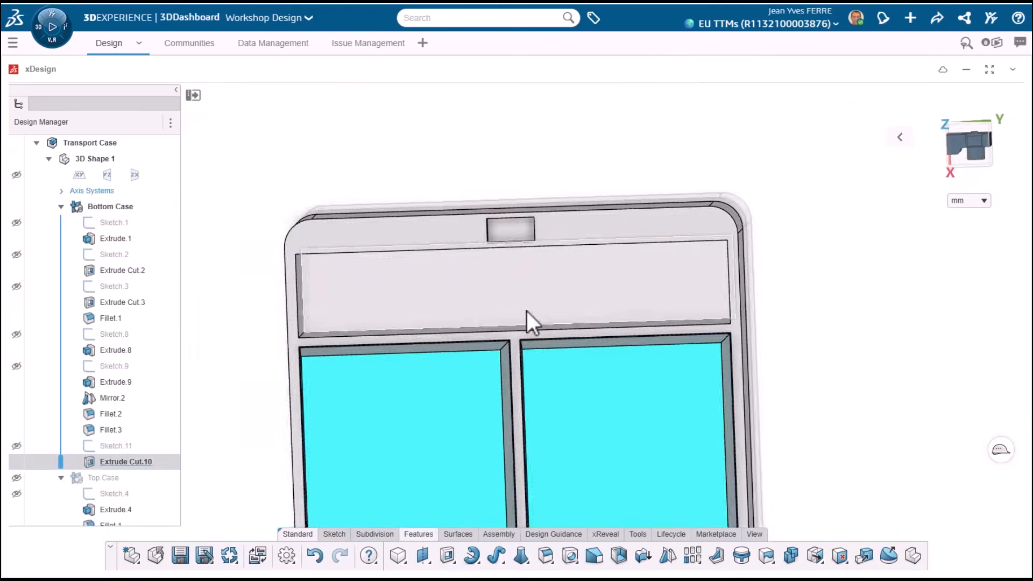
pyautogui.scroll(3, 533, 279)
pyautogui.moveTo(572, 203); pyautogui.dragTo(554, 304, button='middle')
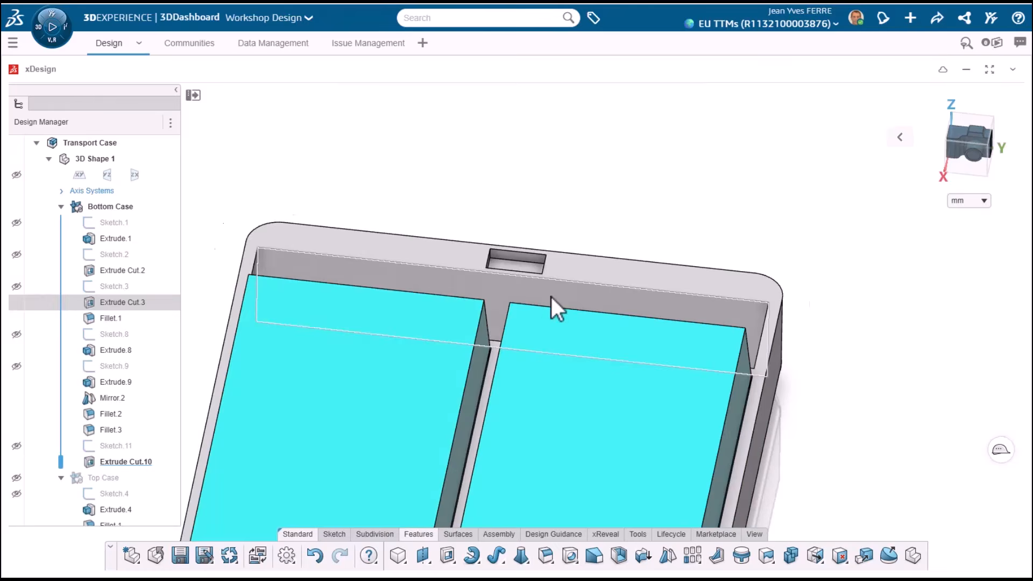
# - Project the bottom-case pocket rectangle into a sketch on the top case's rim and hide the bottom case
pyautogui.click(63, 476)
pyautogui.click(115, 448)
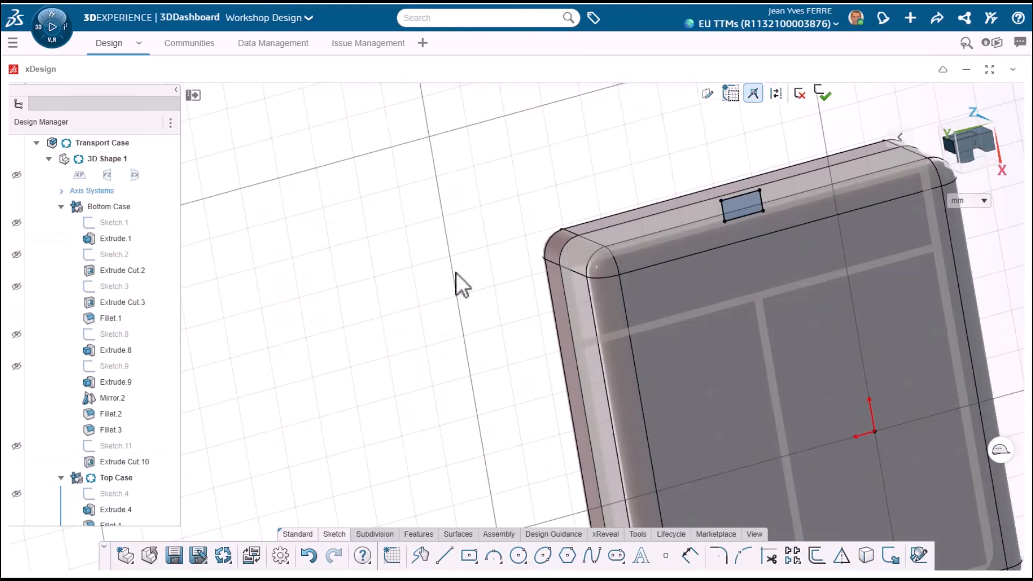
pyautogui.moveTo(325, 340); pyautogui.dragTo(572, 405, button='middle')
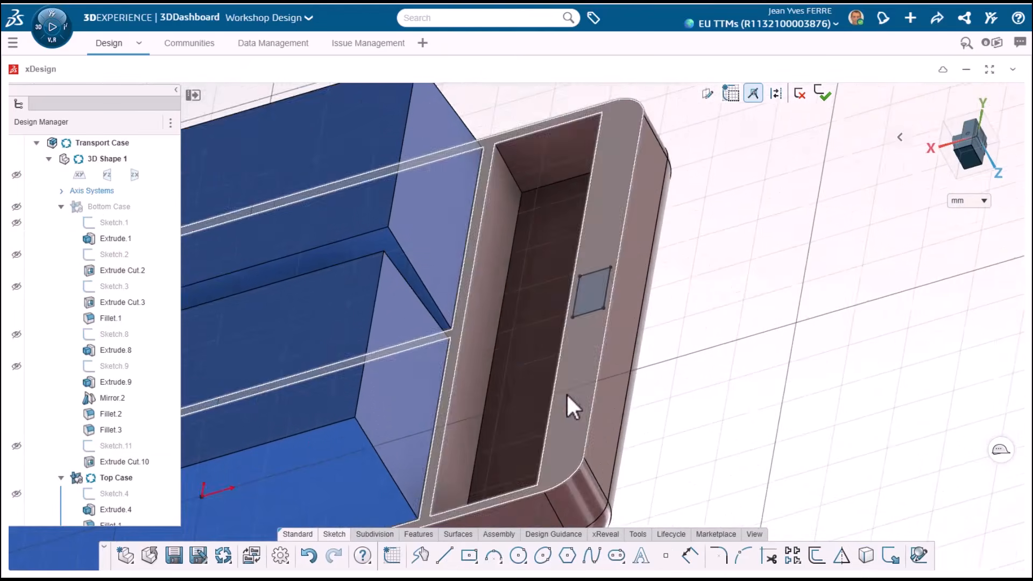
# - Cut a matching pocket into the top case's rim from the projected rectangle
pyautogui.click(447, 555)
pyautogui.press('Return')
pyautogui.moveTo(653, 246); pyautogui.dragTo(565, 300, button='middle')
pyautogui.scroll(-3, 565, 300)
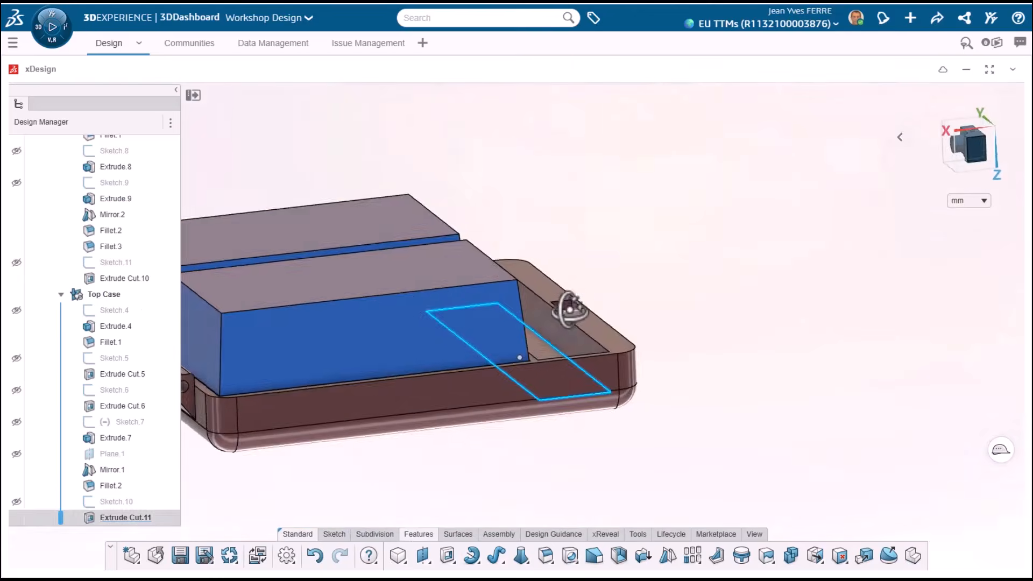
# - Set the short side of the bottom-case pocket sketch to 5.1 mm and show the bottom case again
pyautogui.doubleClick(612, 304)
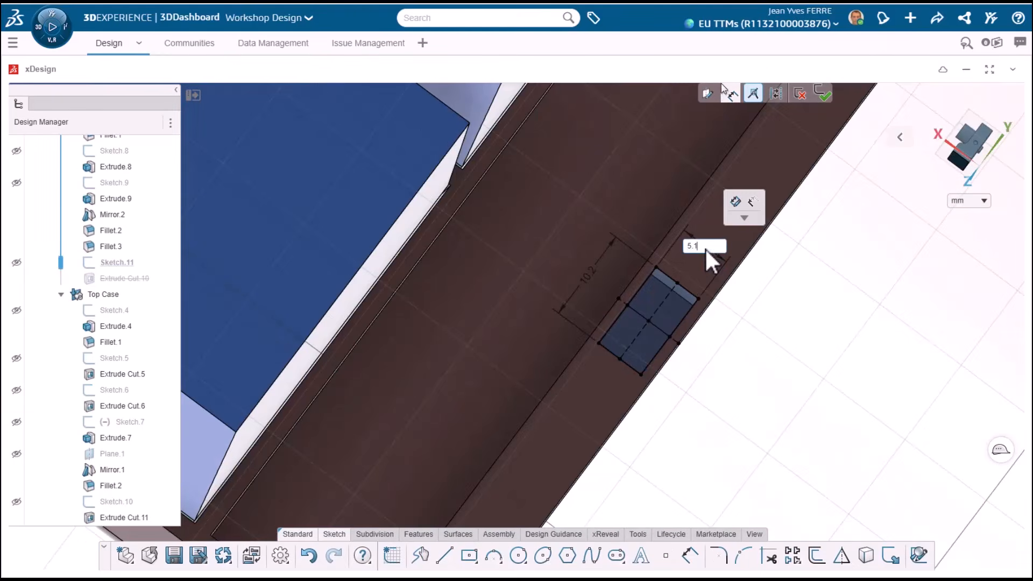
pyautogui.click(822, 93)
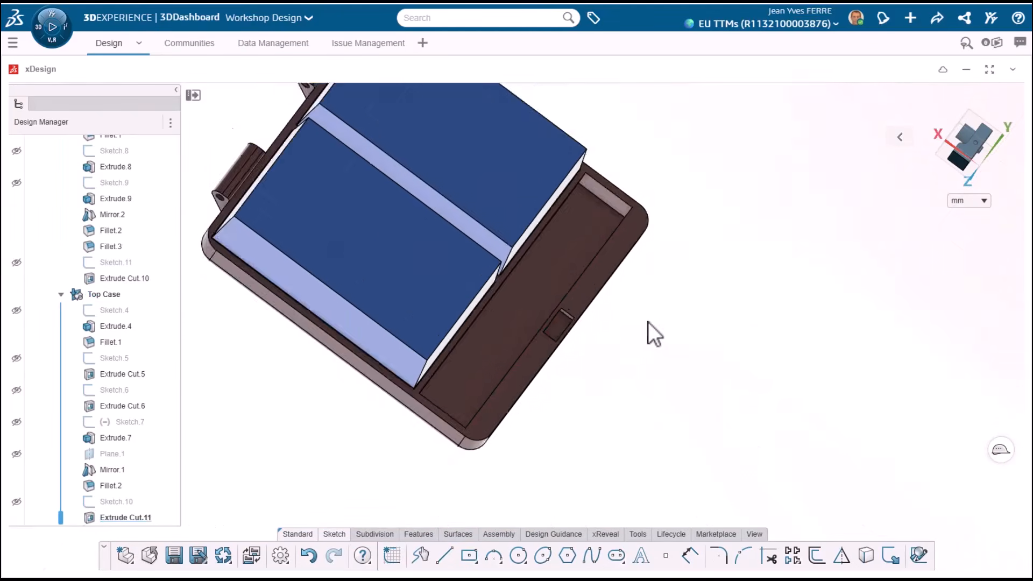
pyautogui.scroll(4, 124, 345)
pyautogui.click(16, 207)
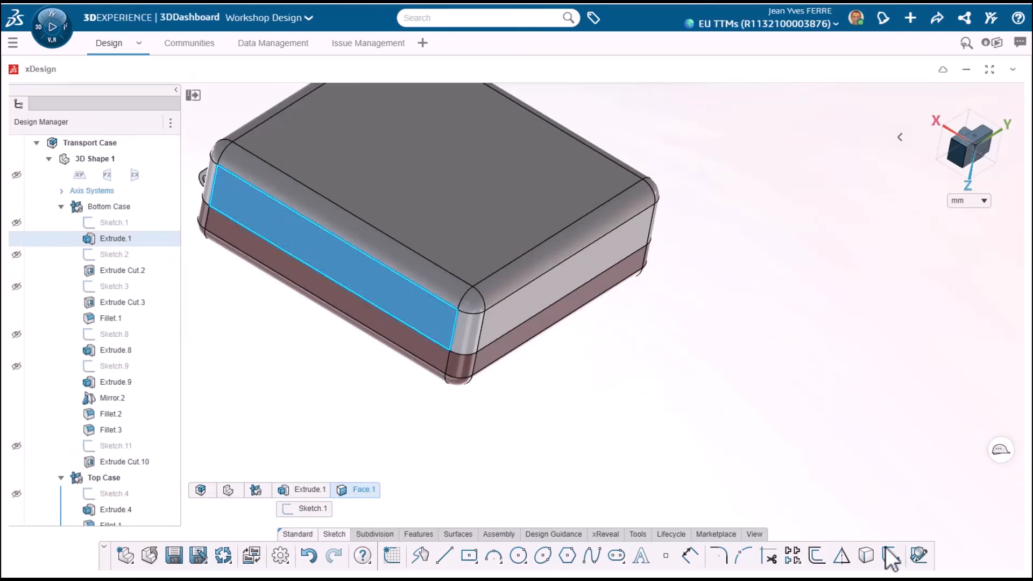
# - Hide the bottom case and export the top case for 3D printing as STL file TopCase, using its flat outer face as the base
pyautogui.click(828, 544)
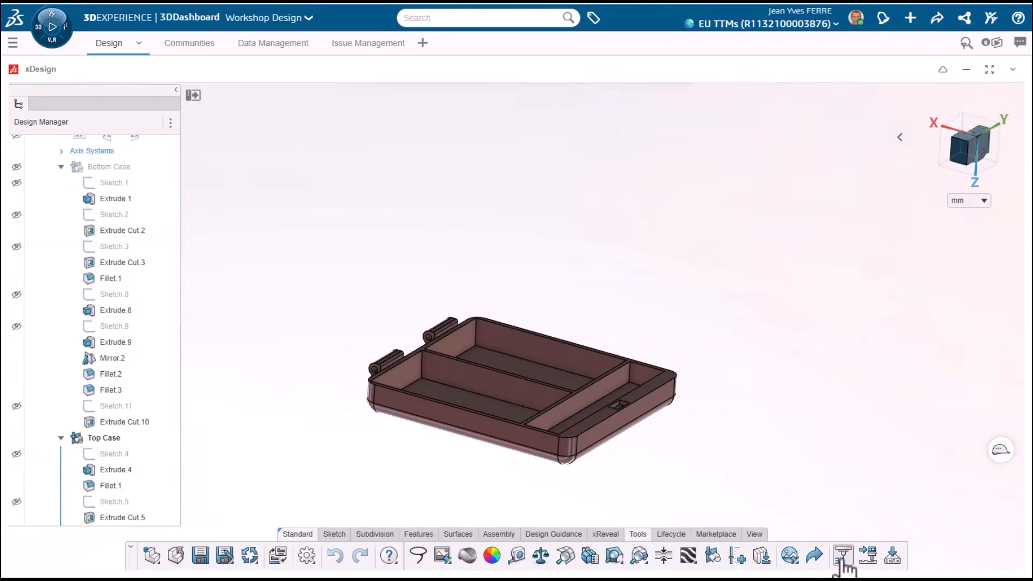
pyautogui.click(843, 555)
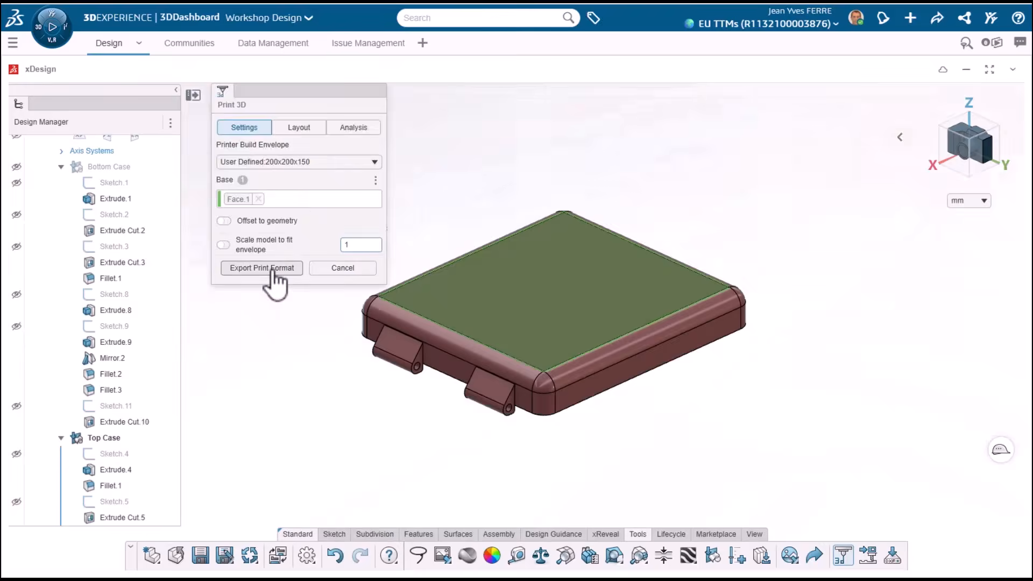
pyautogui.click(269, 270)
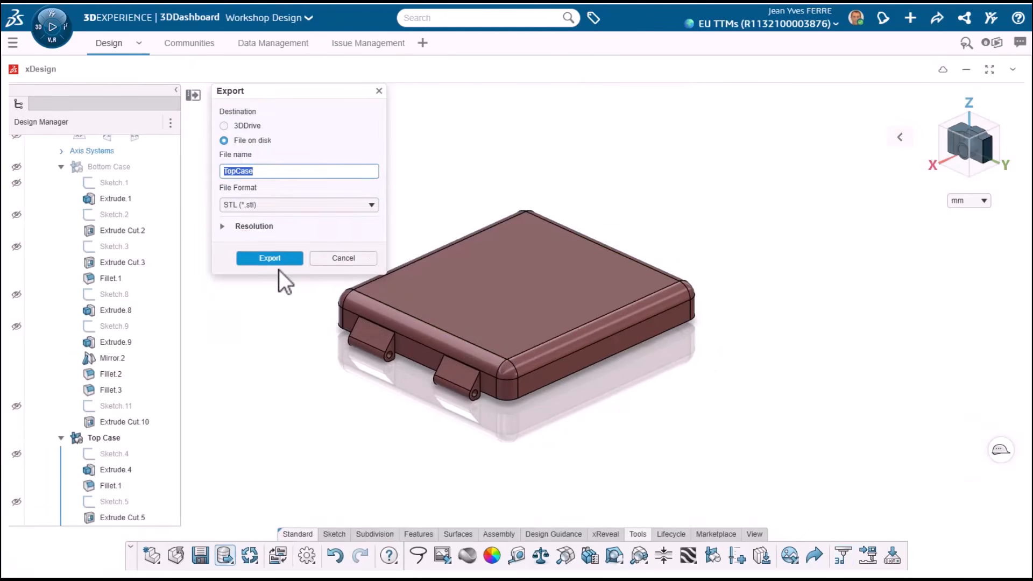
pyautogui.click(270, 259)
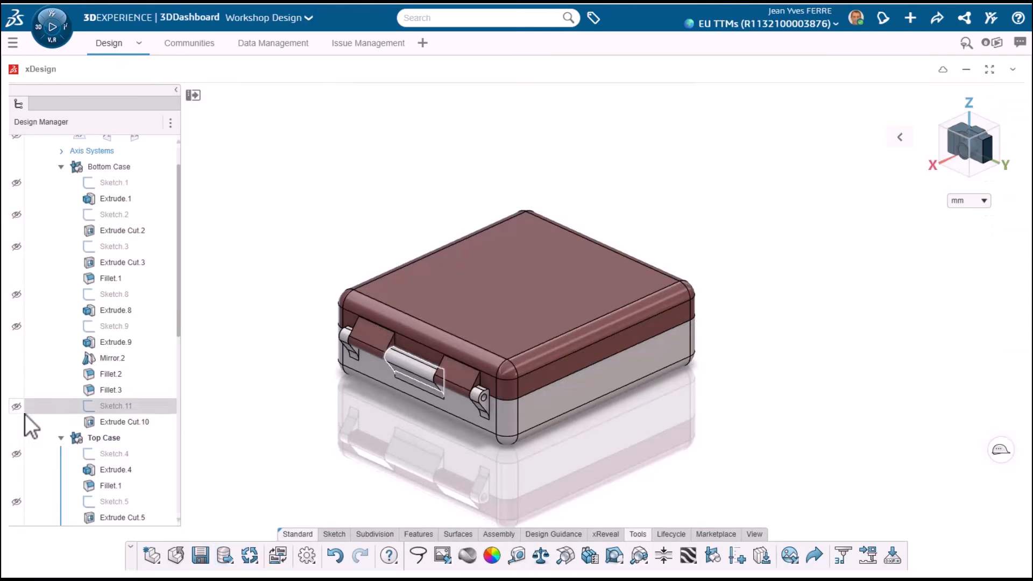
# - Show only the bottom case and export it for 3D printing as STL file BottomCase, using its underside as the base
pyautogui.click(17, 438)
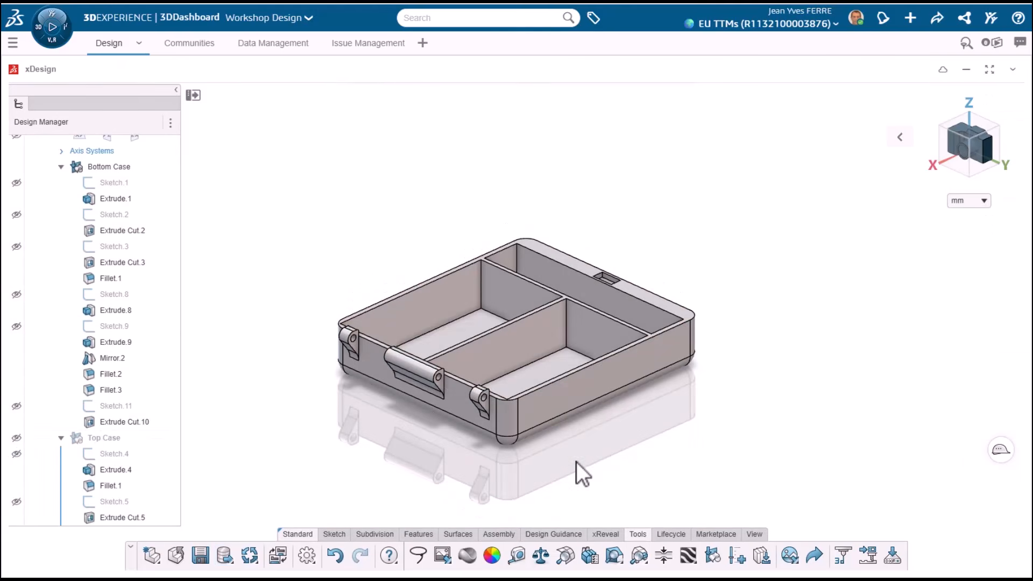
pyautogui.click(843, 555)
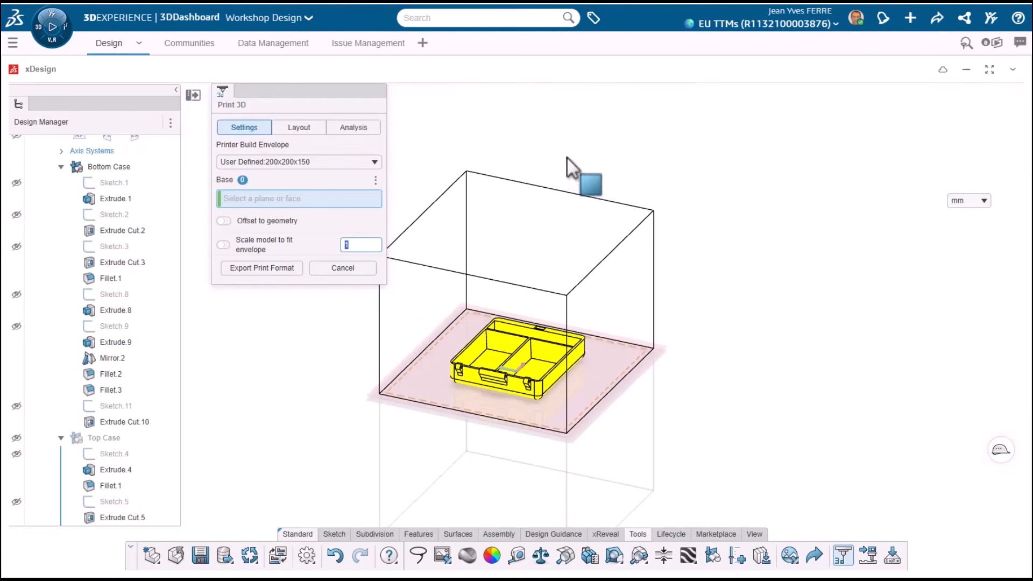
pyautogui.click(505, 429)
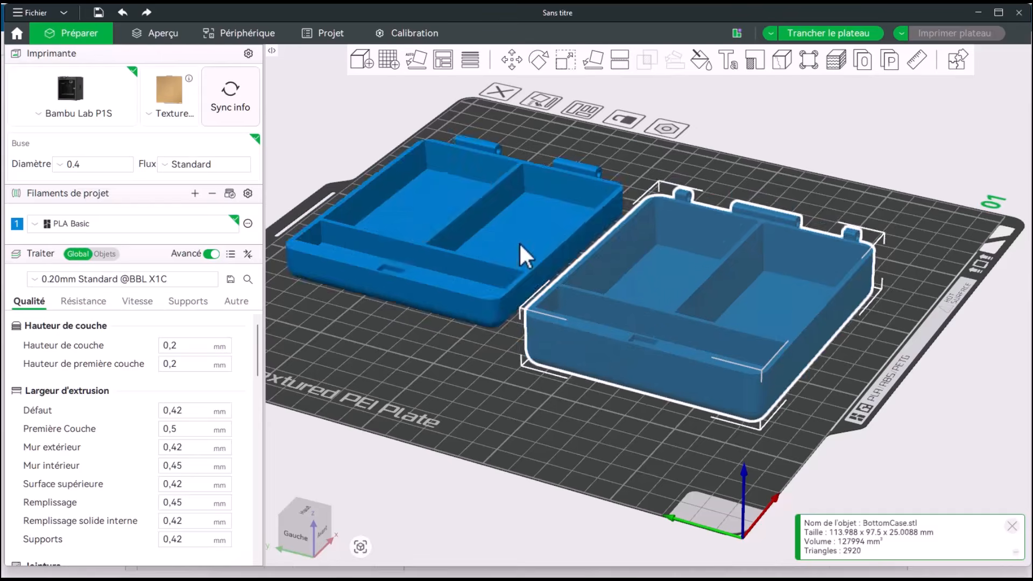
# - In Bambu Studio, arrange both case halves automatically on the plate and slice it
pyautogui.press('a')
pyautogui.click(828, 33)
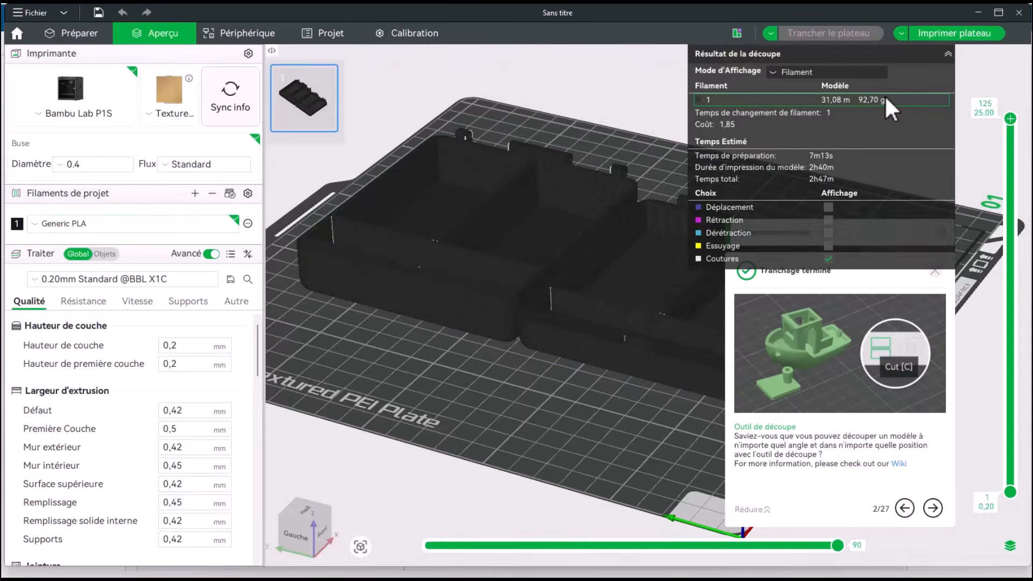